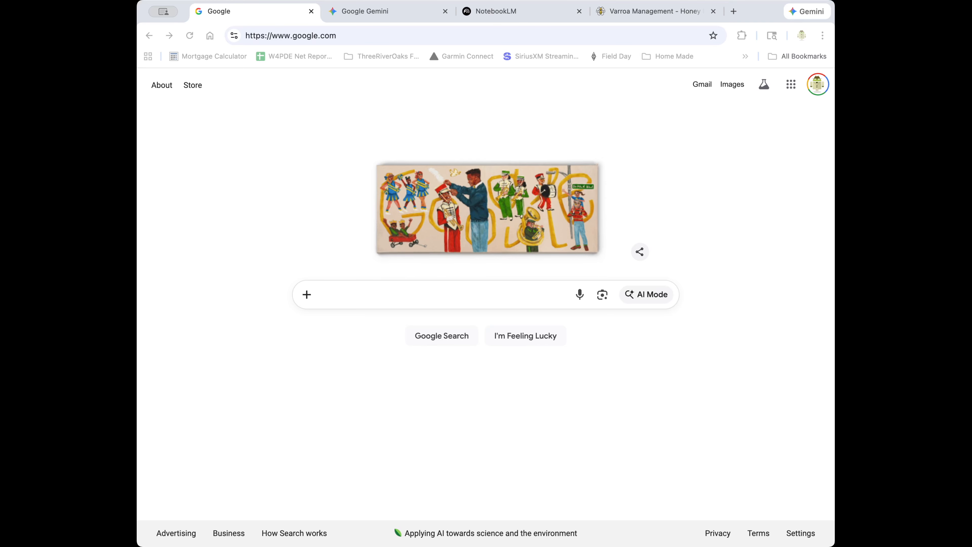
pyautogui.press('super+Tab')
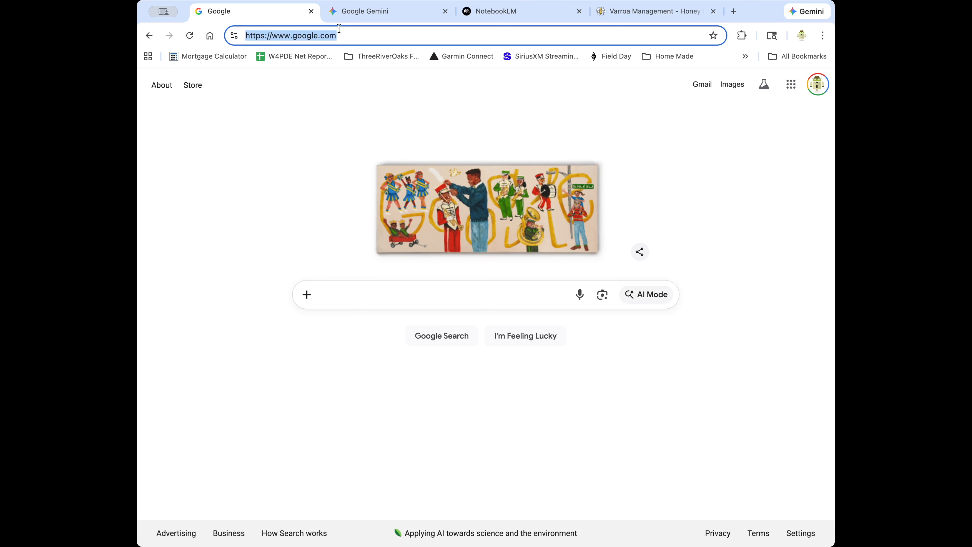
pyautogui.write('goo')
pyautogui.press('BackSpace')
pyautogui.press('BackSpace')
pyautogui.press('BackSpace')
pyautogui.press('BackSpace')
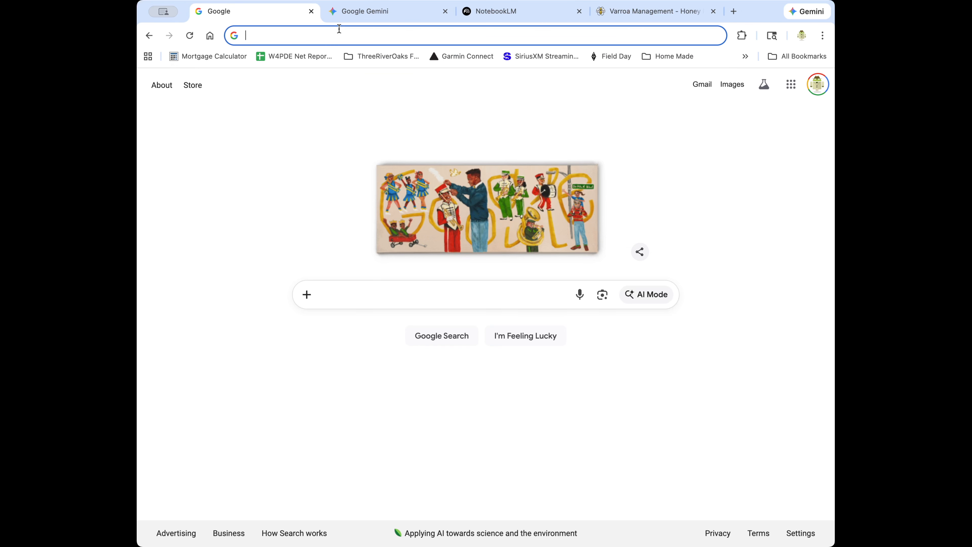
pyautogui.write('gemini.google.com')
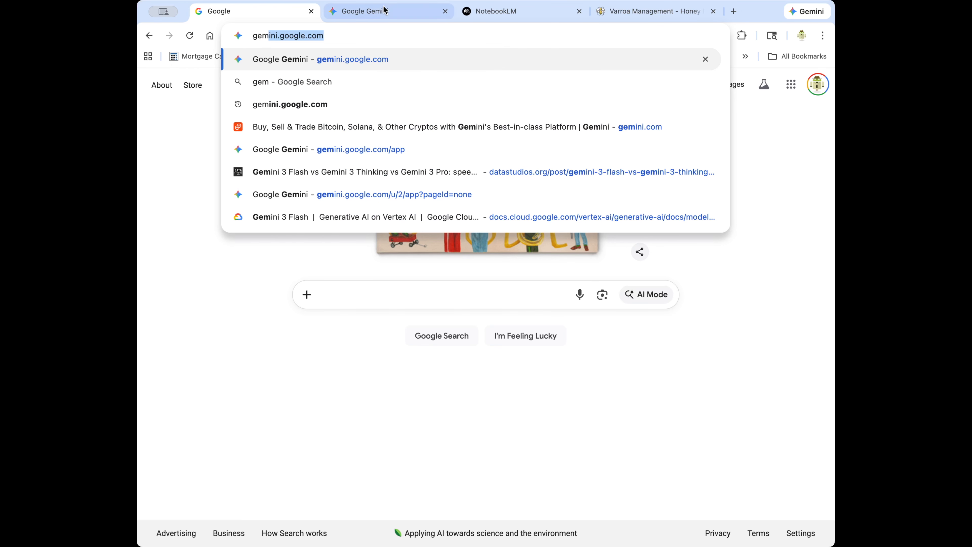
# Switch to the open Gemini page and locate the NotebookLM link among its settings and help options.
pyautogui.click(379, 10)
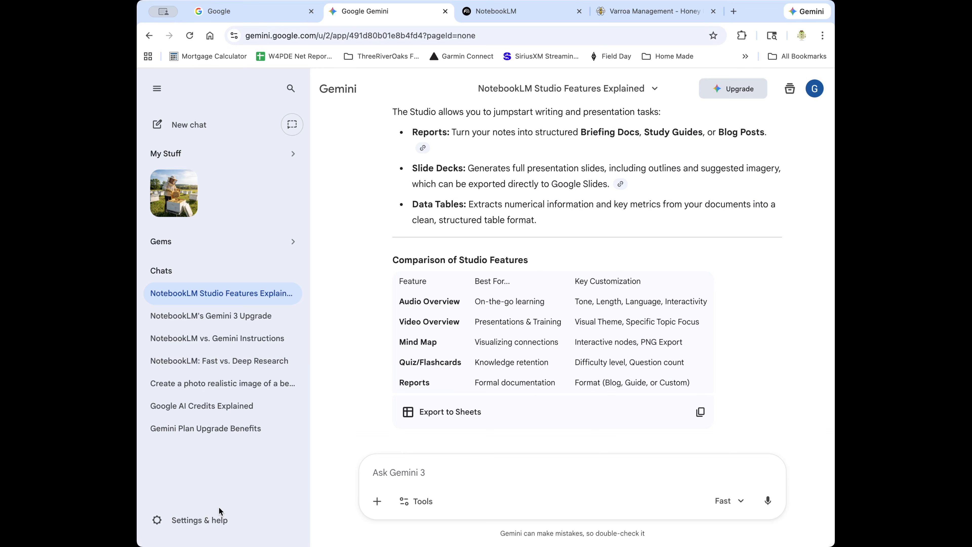
pyautogui.click(189, 521)
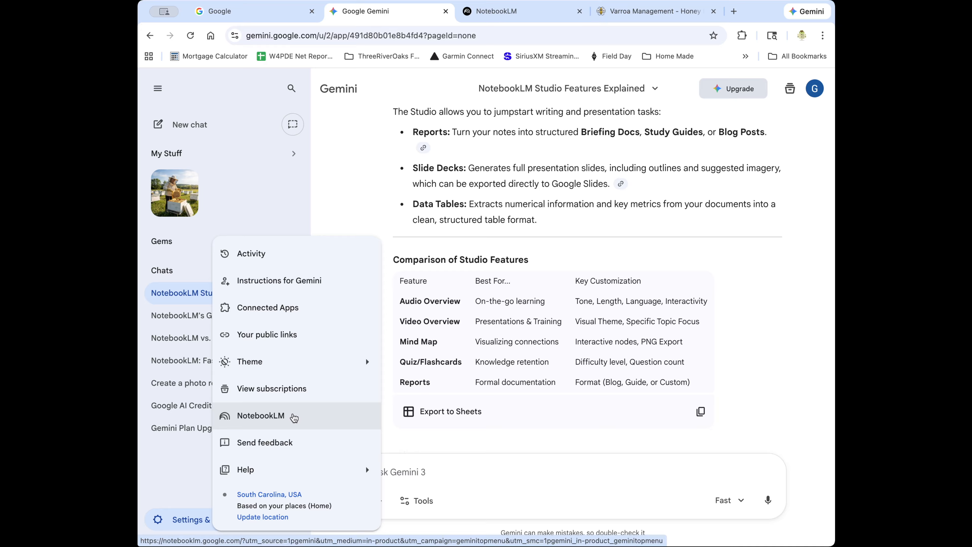
pyautogui.moveTo(267, 370)
# Switch to the open NotebookLM page, create a new notebook and dismiss its add-sources dialog.
pyautogui.click(511, 17)
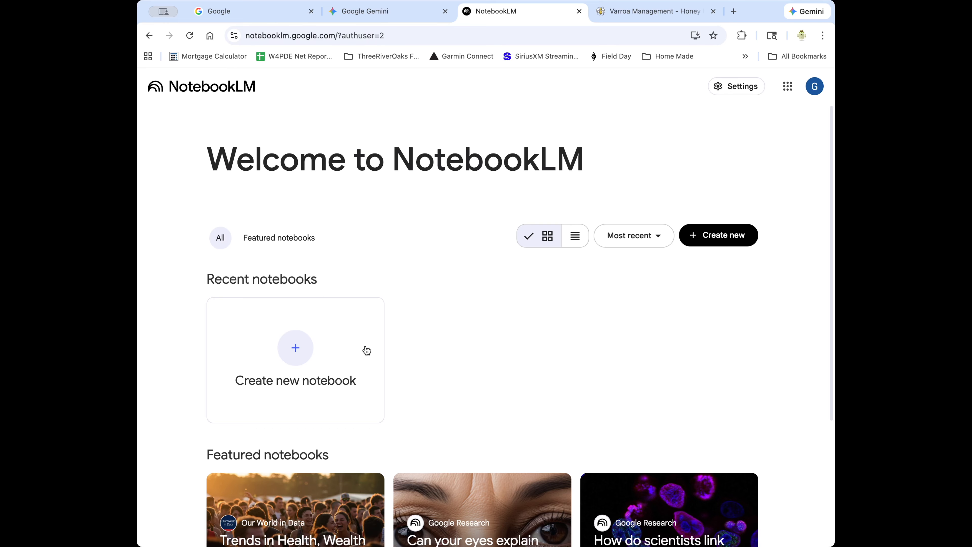
pyautogui.click(296, 349)
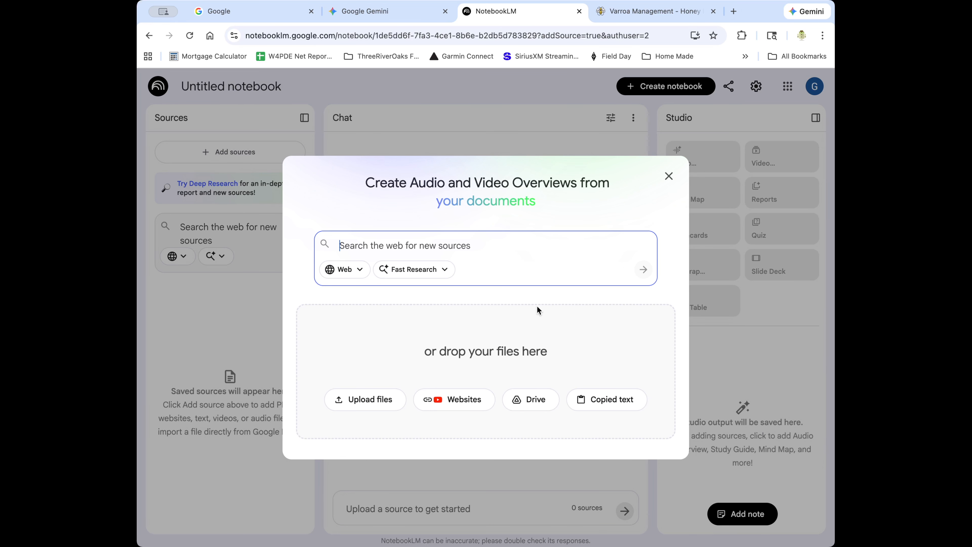
pyautogui.click(668, 177)
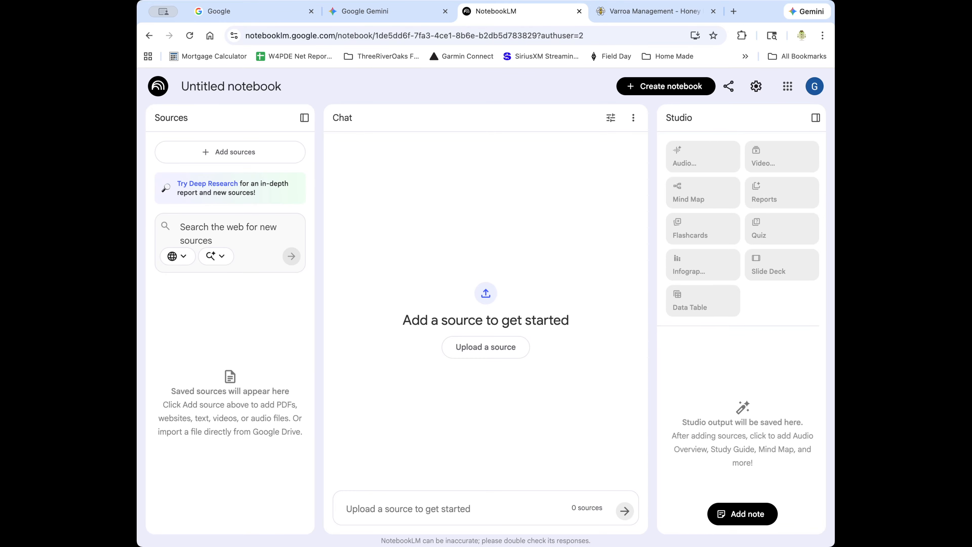
# Try the Dark mode theme for NotebookLM.
pyautogui.click(752, 15)
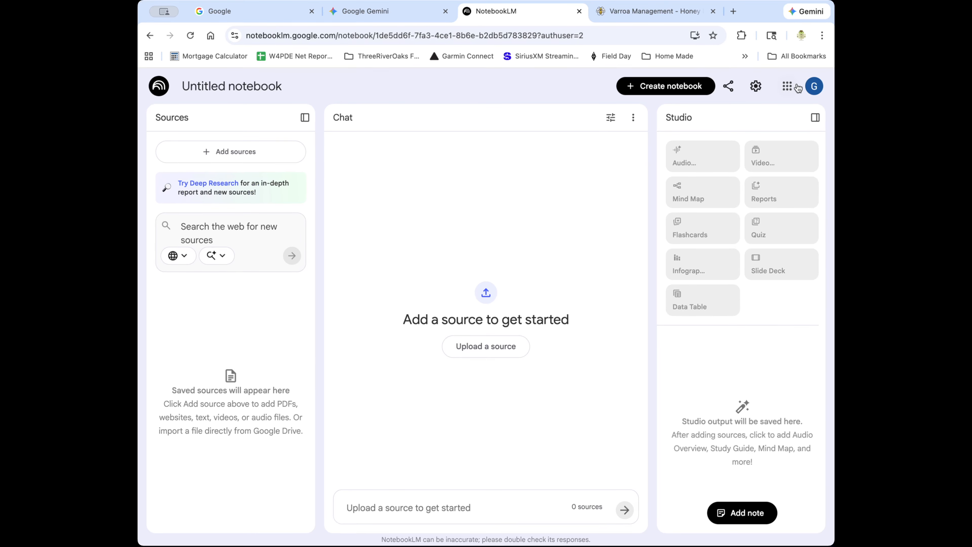
pyautogui.click(757, 85)
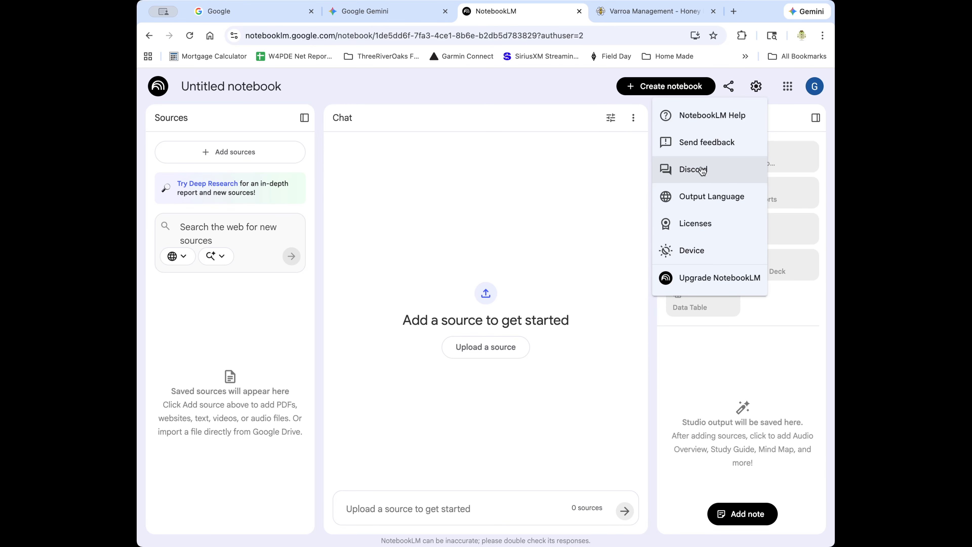
pyautogui.moveTo(692, 253)
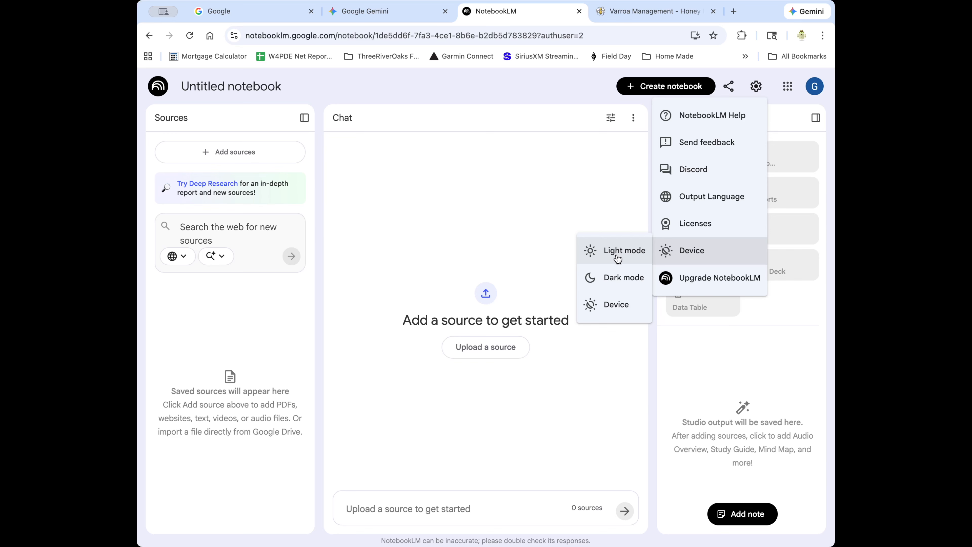
pyautogui.click(619, 307)
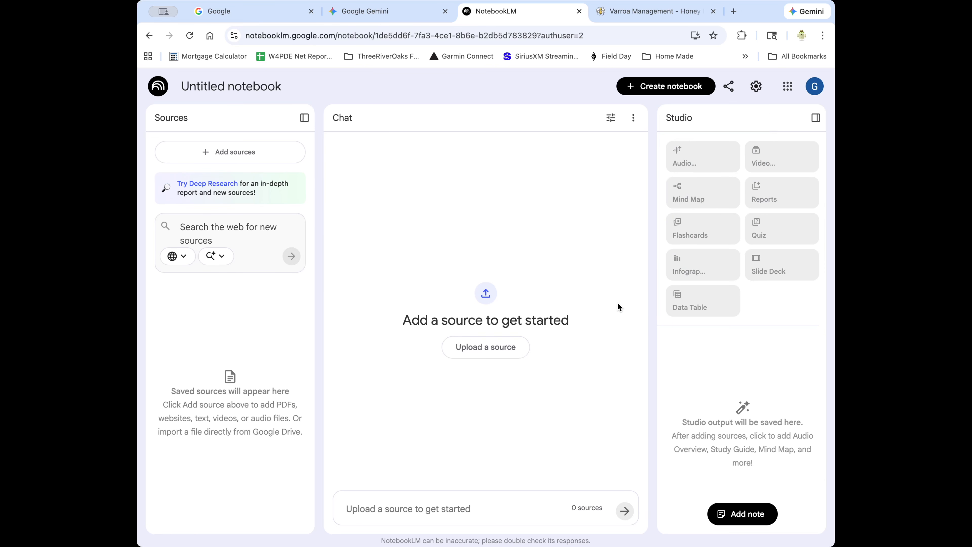
pyautogui.click(756, 85)
pyautogui.click(623, 276)
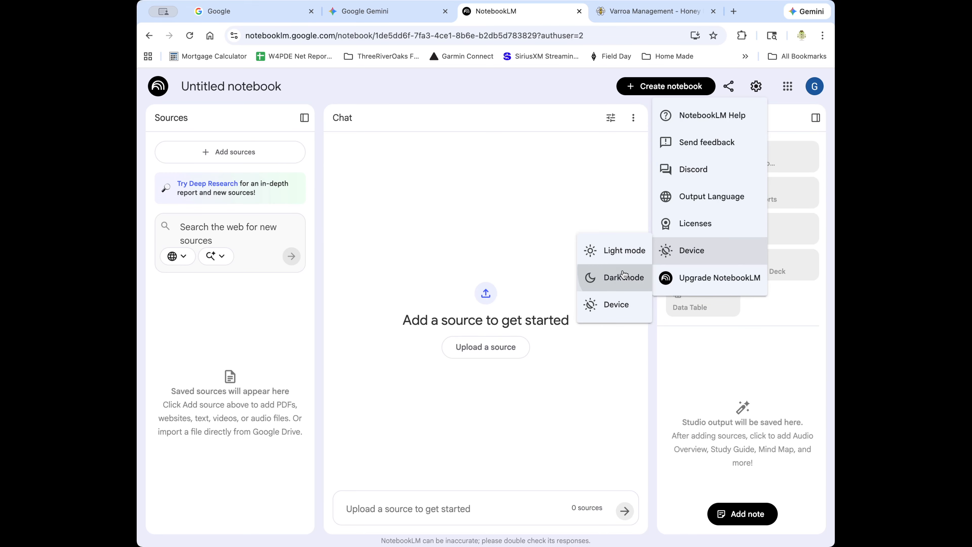
# Set the NotebookLM theme back to Device.
pyautogui.click(756, 86)
pyautogui.moveTo(673, 249)
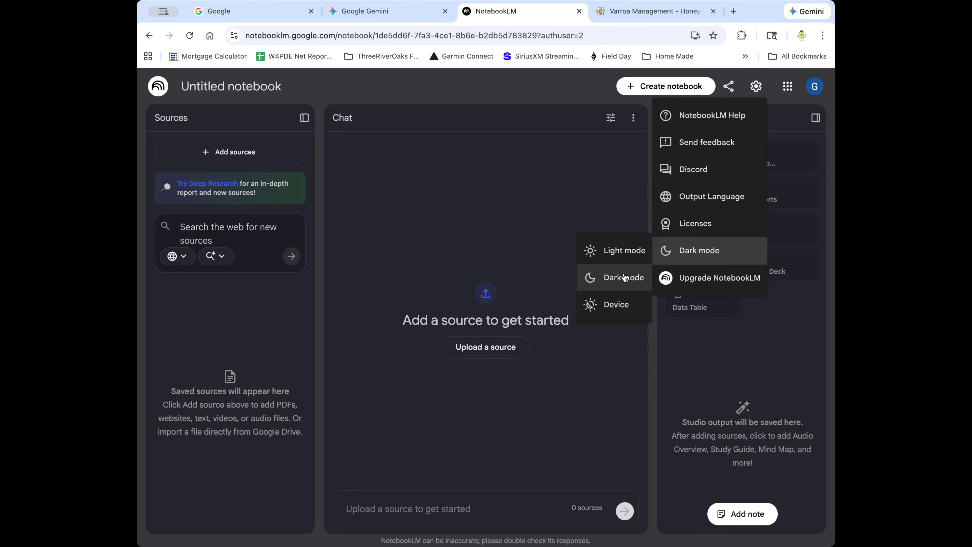
pyautogui.click(617, 304)
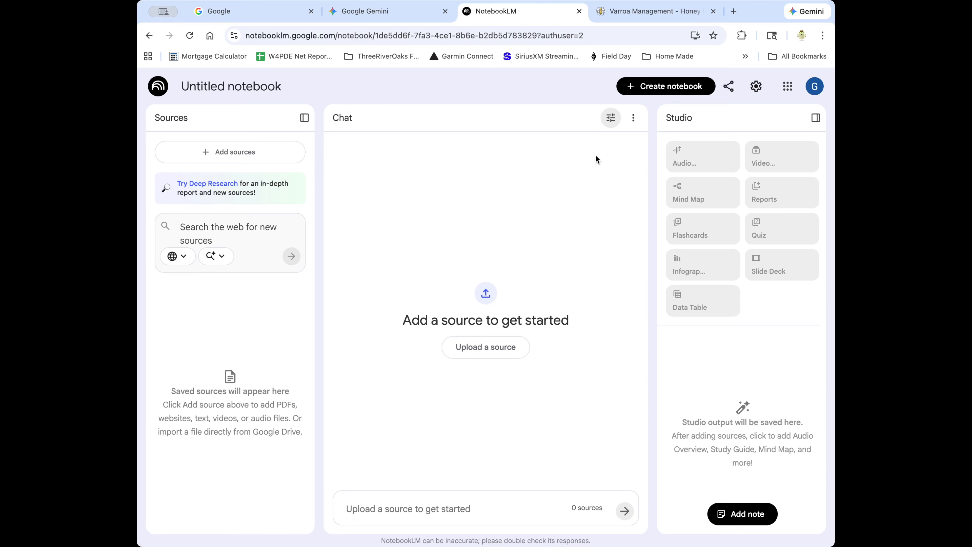
# Set the notebook chat's conversational style to Custom and paste in the copied instructions about the beekeeper's background and Varroa treatment preferences.
pyautogui.click(610, 120)
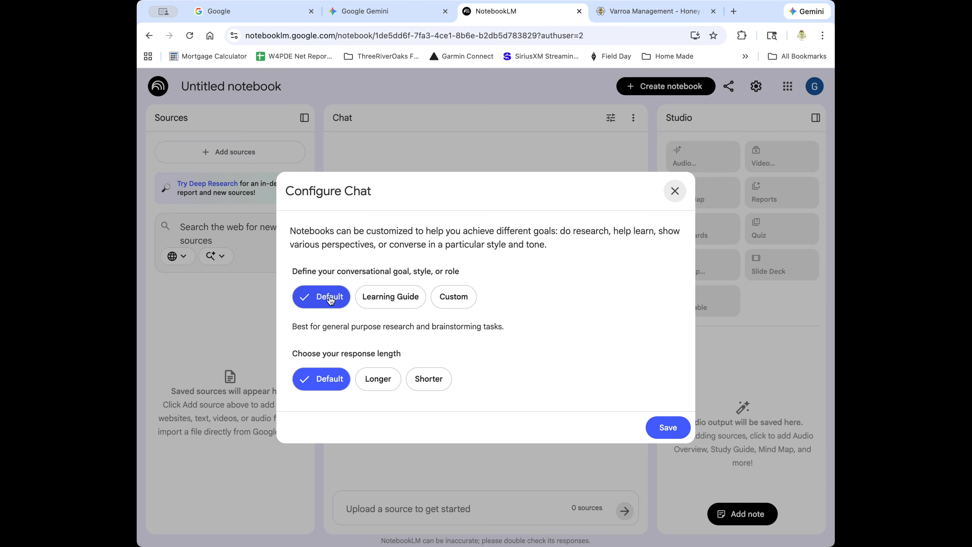
pyautogui.click(451, 302)
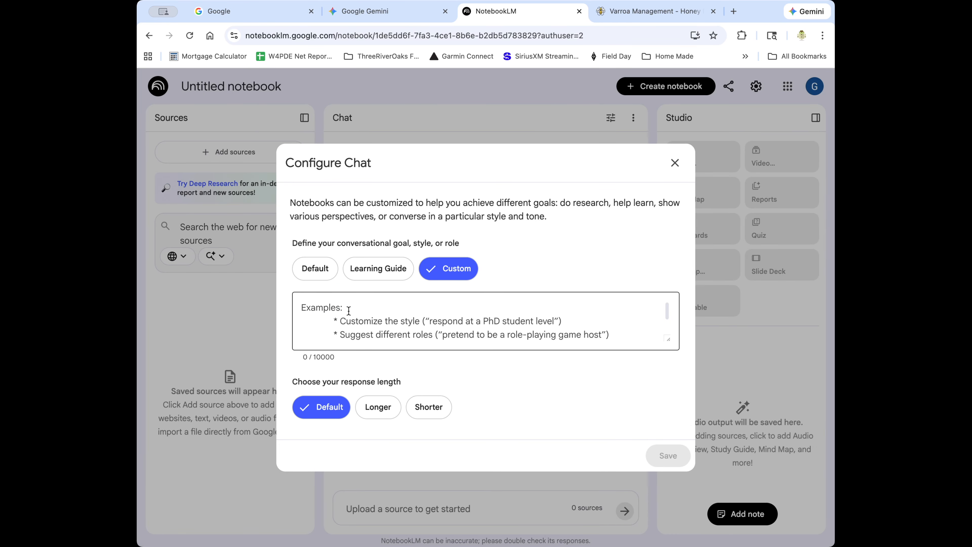
pyautogui.click(356, 326)
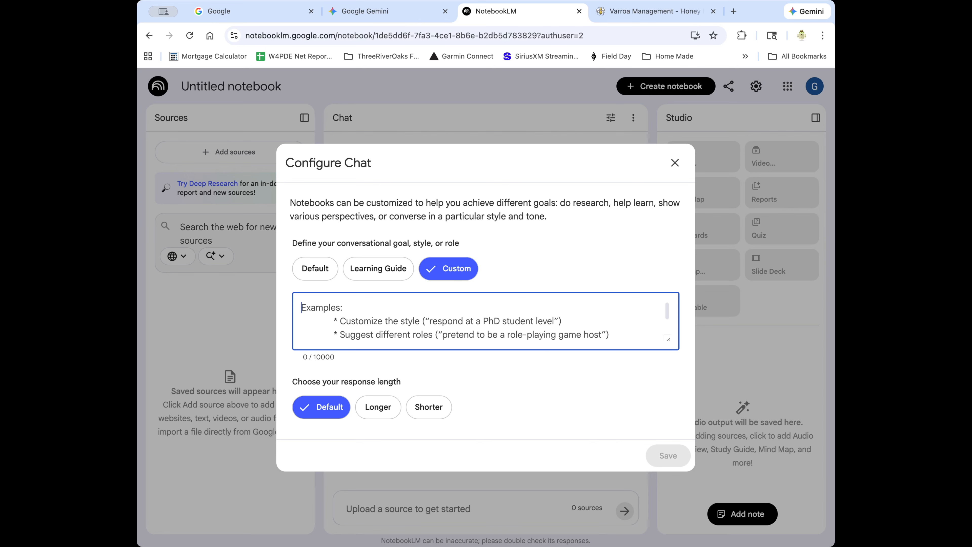
pyautogui.press('super+Tab')
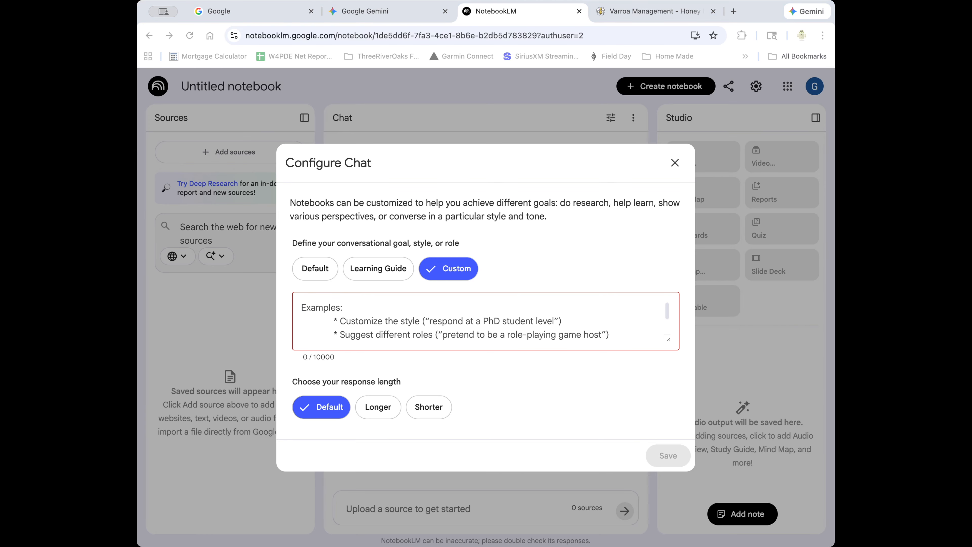
pyautogui.click(381, 310)
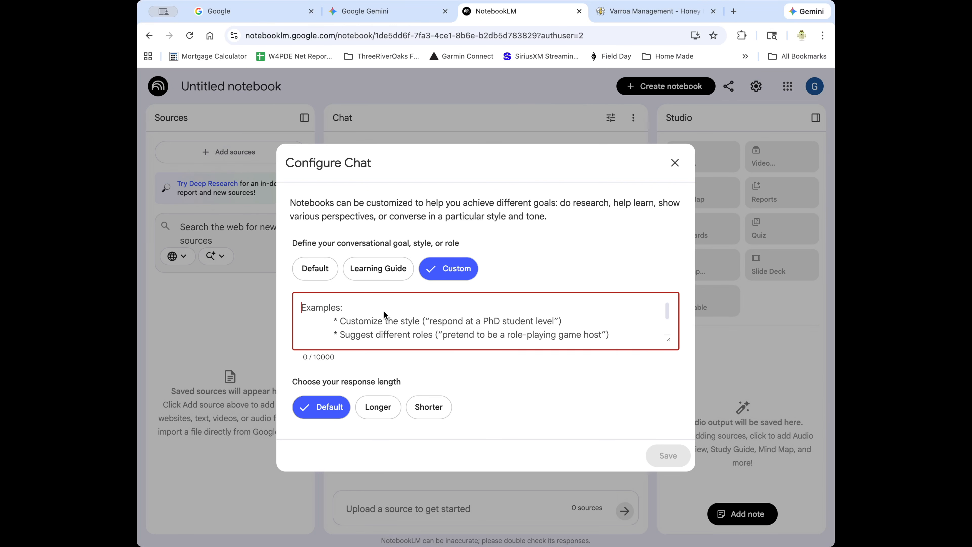
pyautogui.press('super+v')
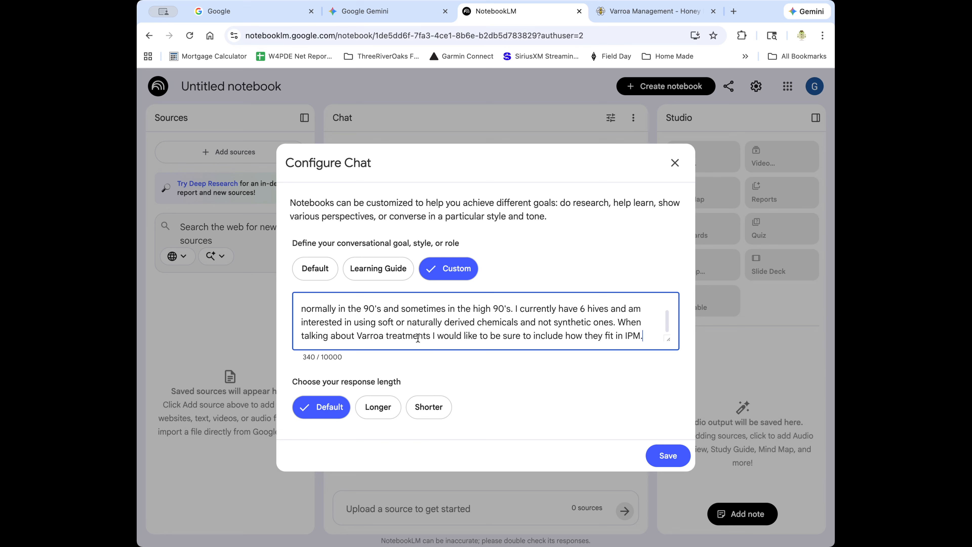
# Review the beginning of the custom chat instructions, covering the beekeeper's background, location and summer temperatures.
pyautogui.scroll(2, 421, 337)
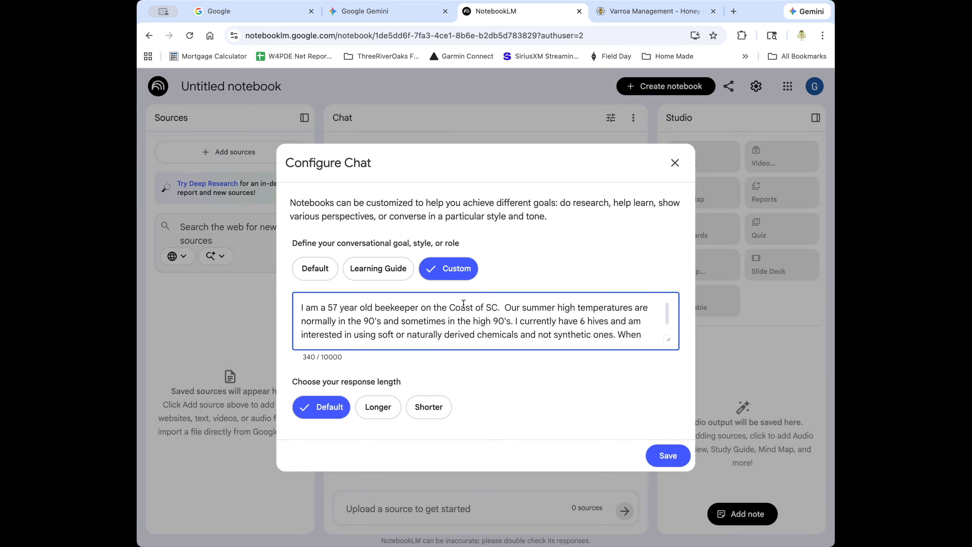
pyautogui.moveTo(333, 306); pyautogui.dragTo(421, 303)
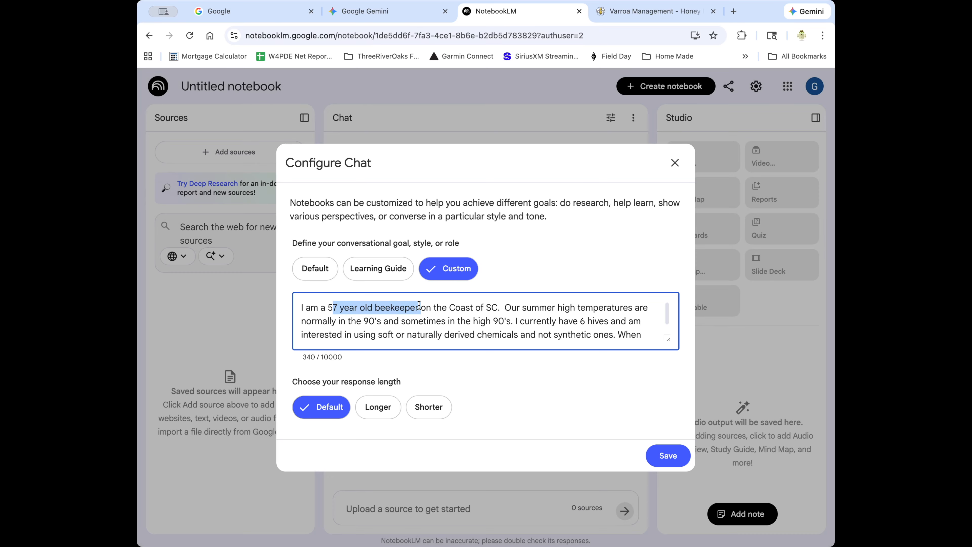
pyautogui.click(419, 307)
pyautogui.moveTo(420, 307); pyautogui.dragTo(498, 306)
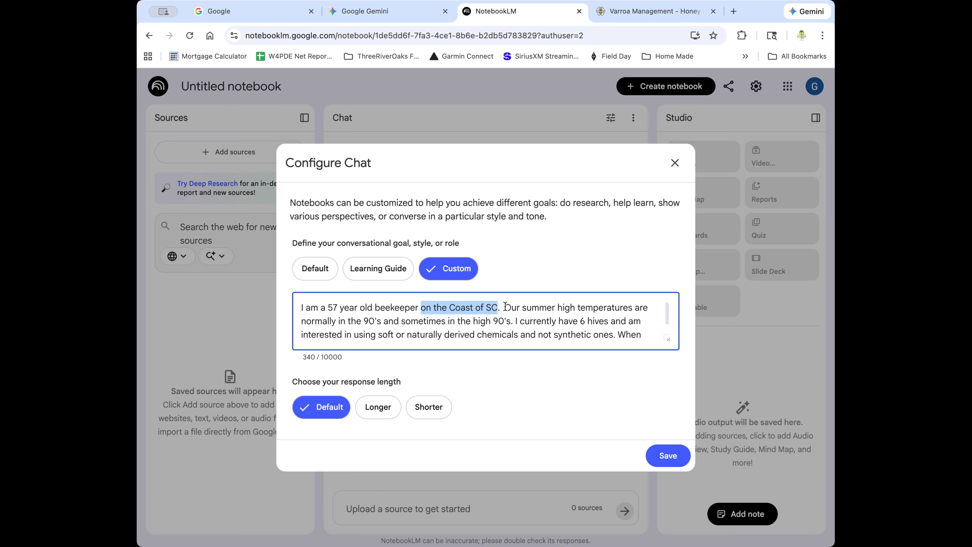
pyautogui.moveTo(507, 304); pyautogui.dragTo(513, 319)
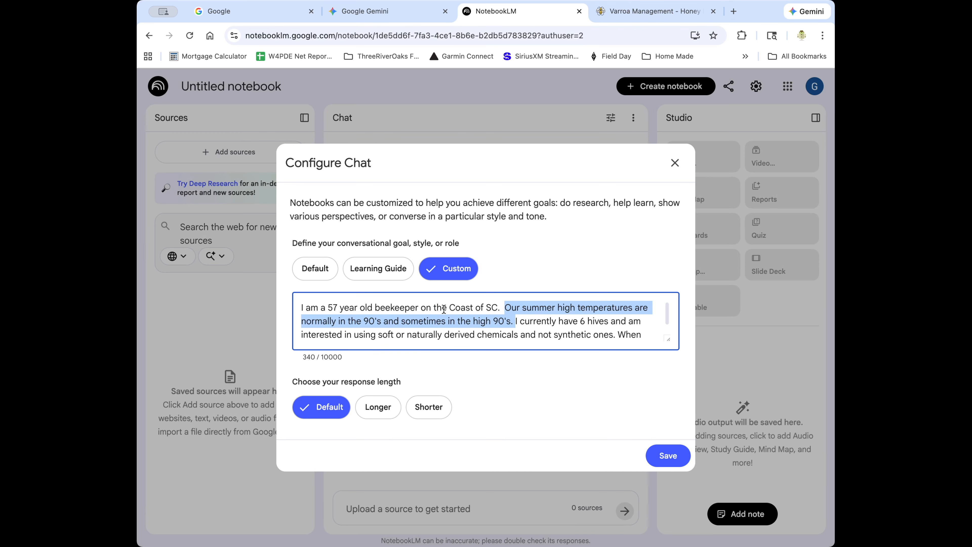
pyautogui.moveTo(450, 306); pyautogui.dragTo(498, 305)
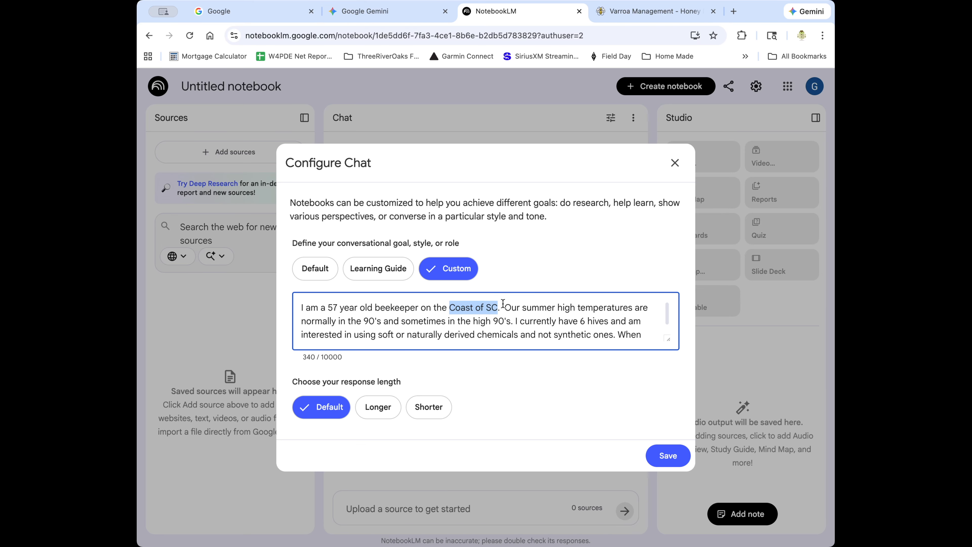
pyautogui.click(504, 304)
pyautogui.moveTo(509, 324); pyautogui.dragTo(515, 321)
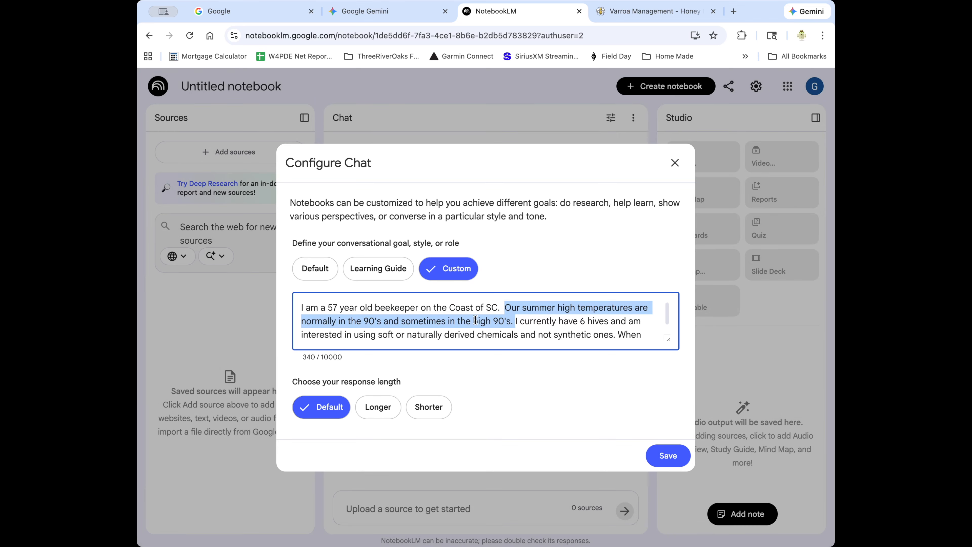
# Insert the sentence "Our winters are very mild." after the summer temperatures sentence in the custom chat instructions.
pyautogui.click(514, 321)
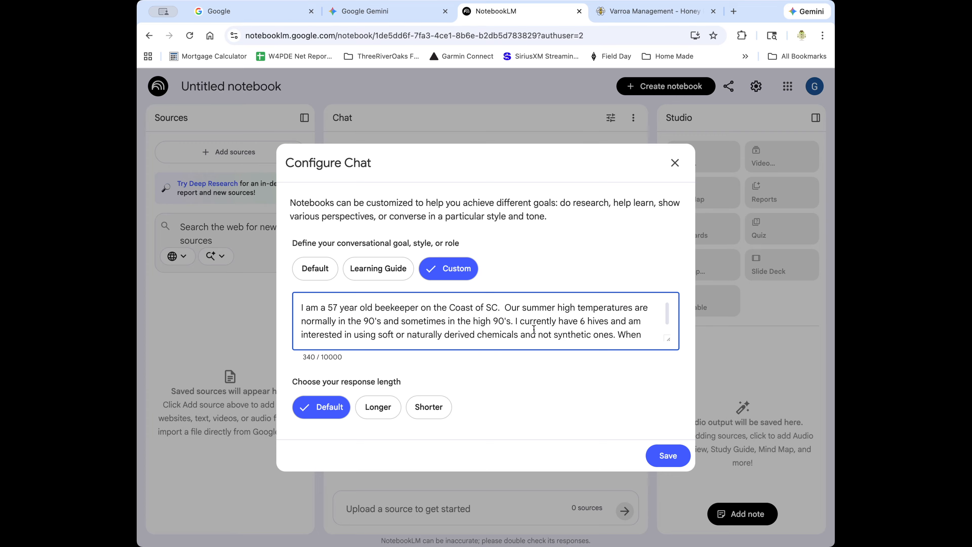
pyautogui.write('Our winter')
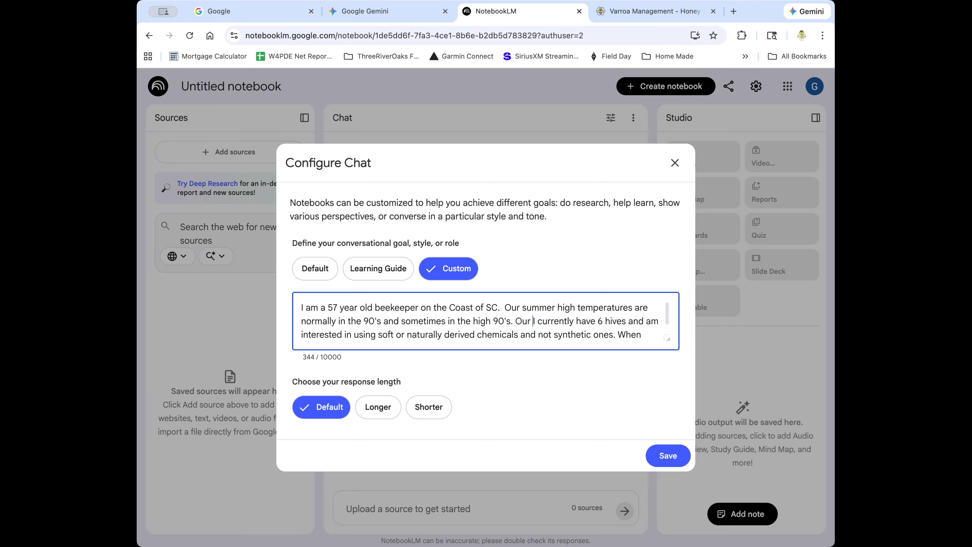
pyautogui.write('s are very ')
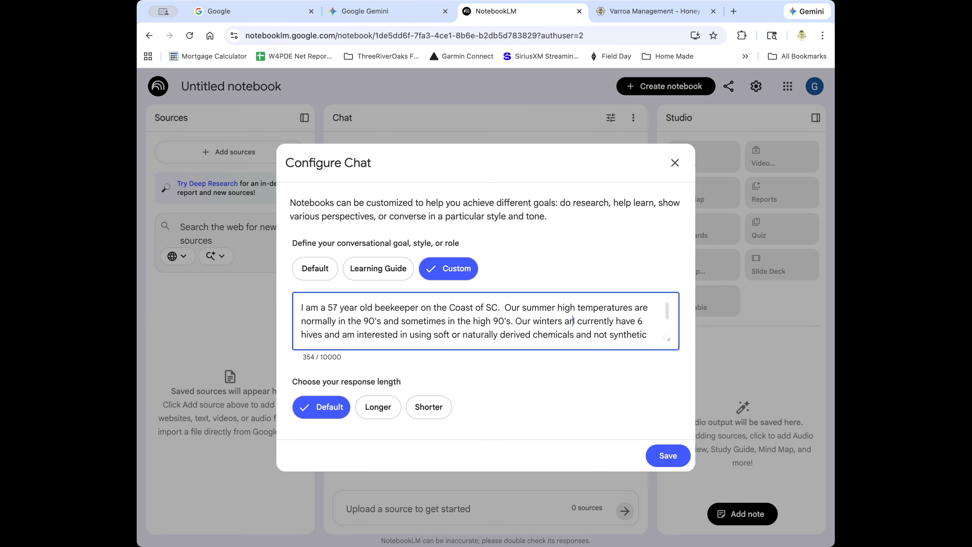
pyautogui.write('mild. I')
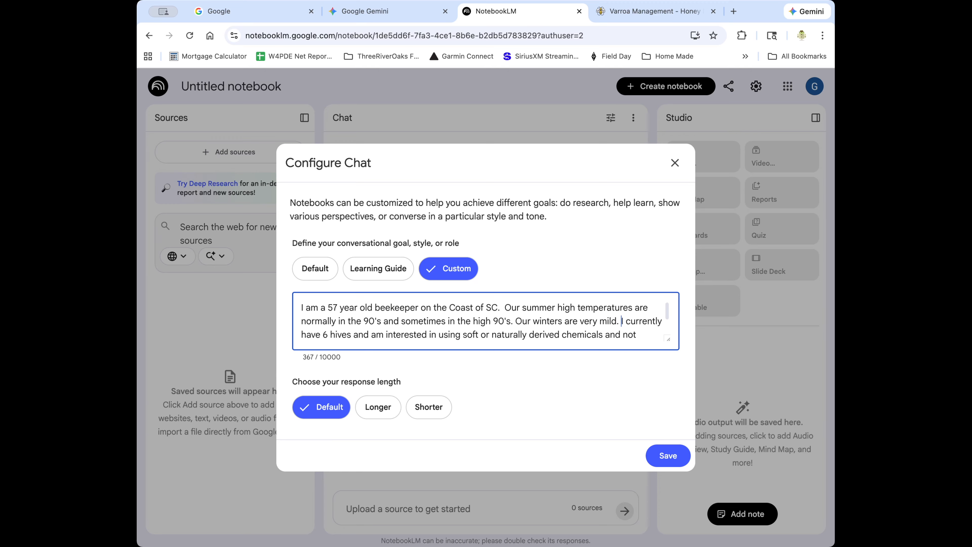
# Review the rest of the custom chat instructions through the sentence about including how Varroa treatments fit in IPM.
pyautogui.scroll(-2, 525, 330)
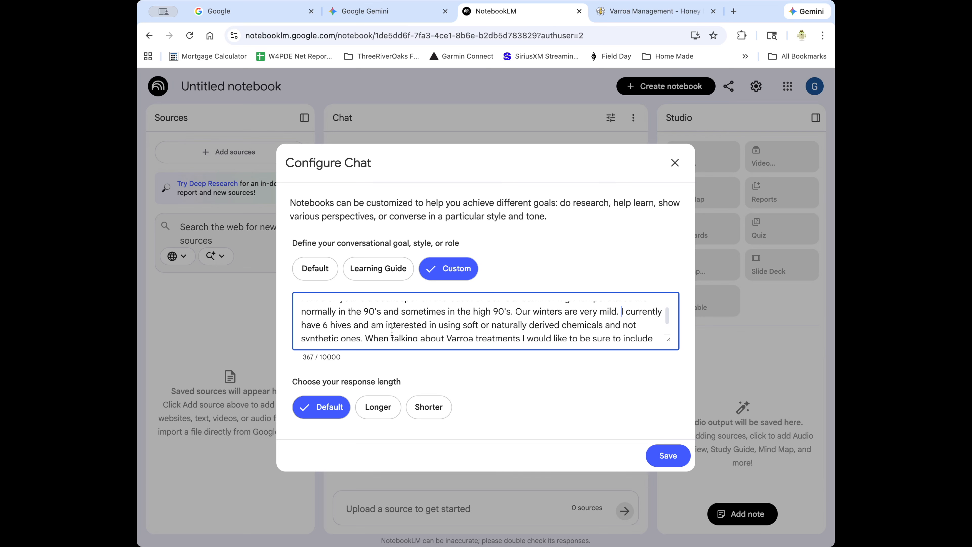
pyautogui.scroll(-1, 380, 325)
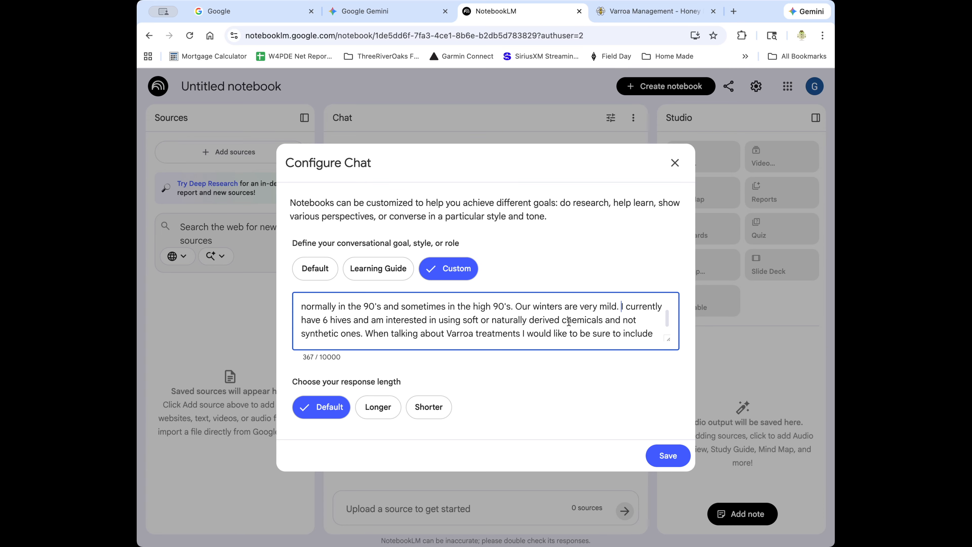
pyautogui.scroll(-1, 367, 331)
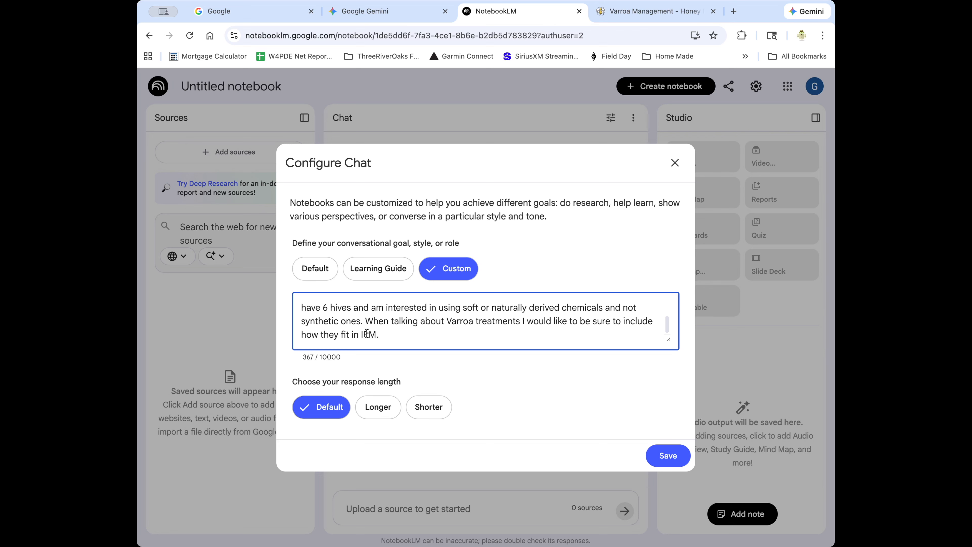
pyautogui.moveTo(365, 321); pyautogui.dragTo(381, 338)
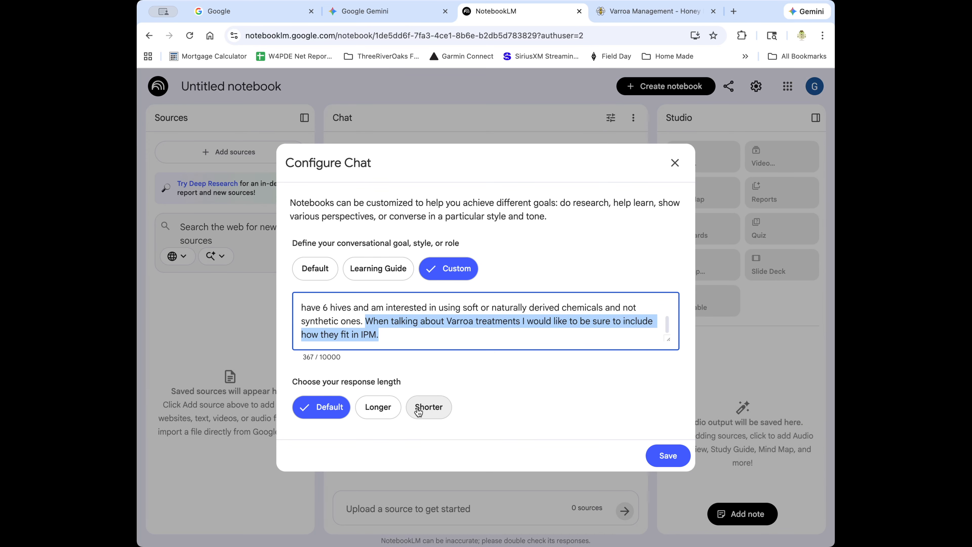
# Save the chat configuration and enter "How to treat for varroa throughout the year." as the web search query for new sources.
pyautogui.click(674, 455)
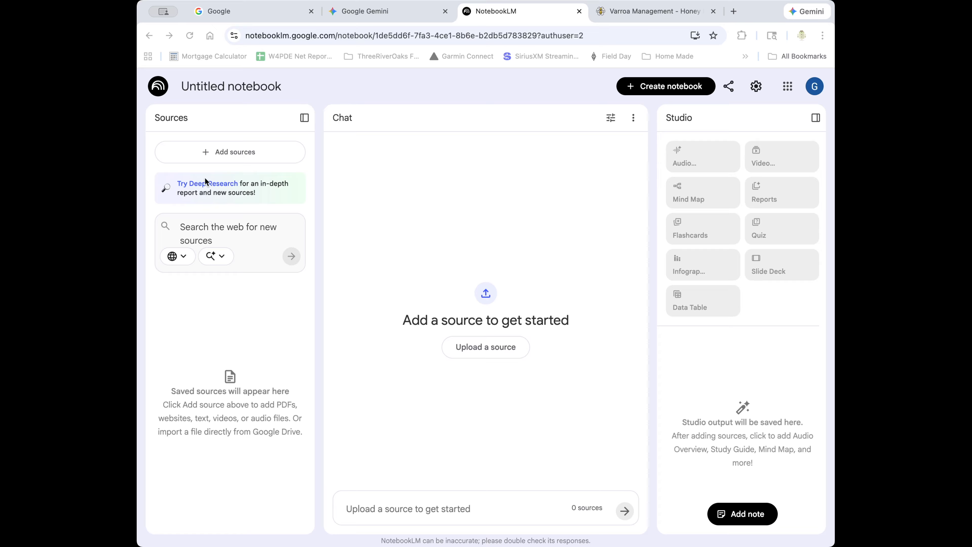
pyautogui.click(203, 226)
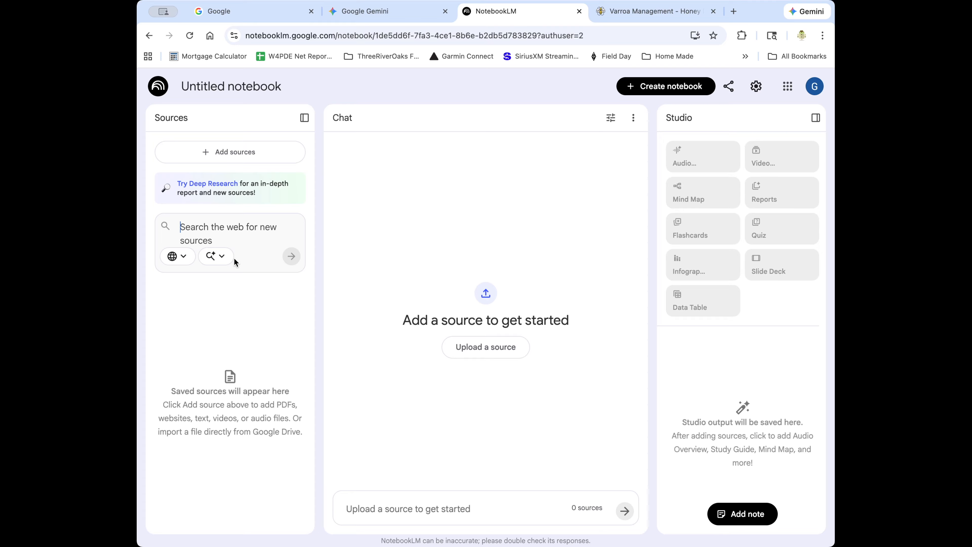
pyautogui.write('How to treat for varroa throughout the year.')
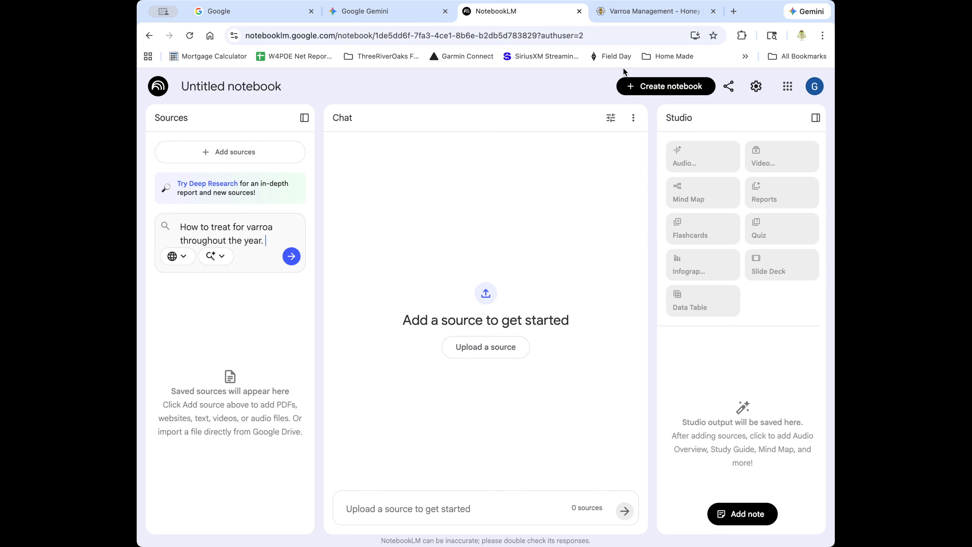
# Reopen the chat configuration to check the custom beekeeper instructions, and save it again.
pyautogui.click(610, 118)
pyautogui.click(465, 333)
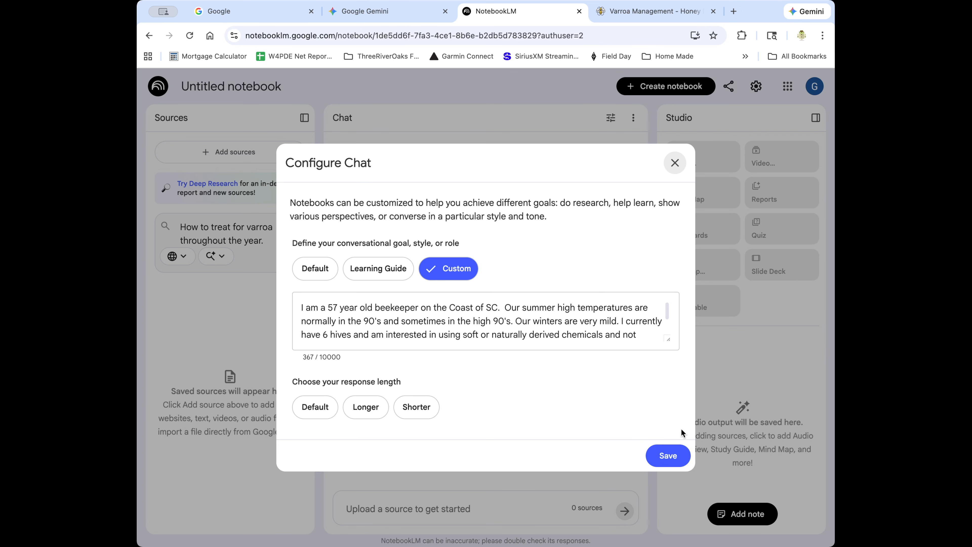
pyautogui.click(673, 456)
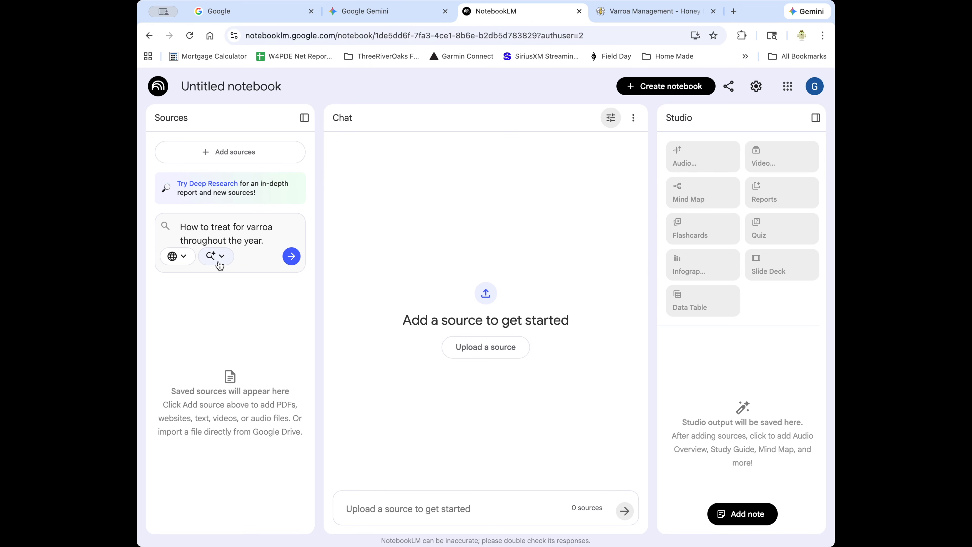
# Set the research mode of the varroa source search to Deep Research.
pyautogui.click(217, 256)
pyautogui.click(233, 306)
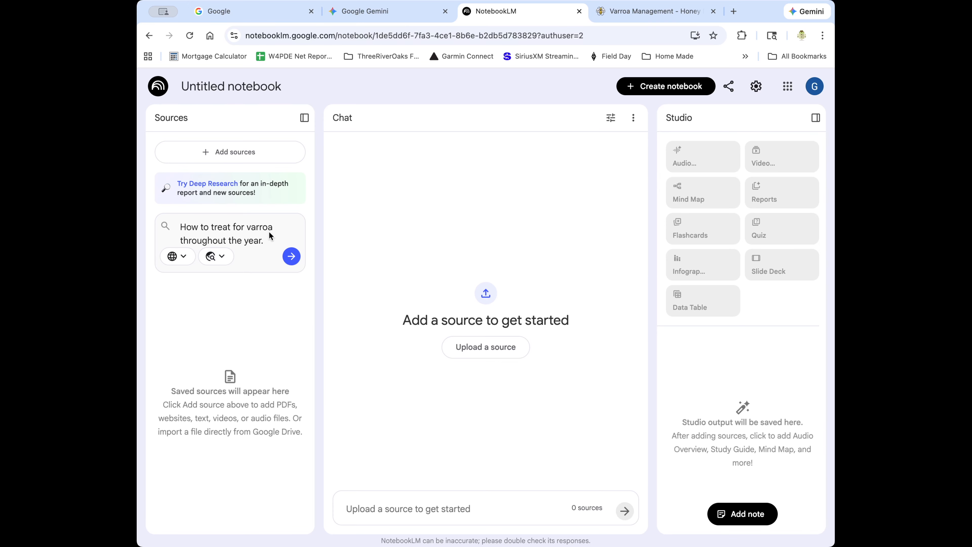
# Switch to the Gemini chat on Fast vs. Deep Research and compare the two modes' speed and scope in the table.
pyautogui.click(356, 12)
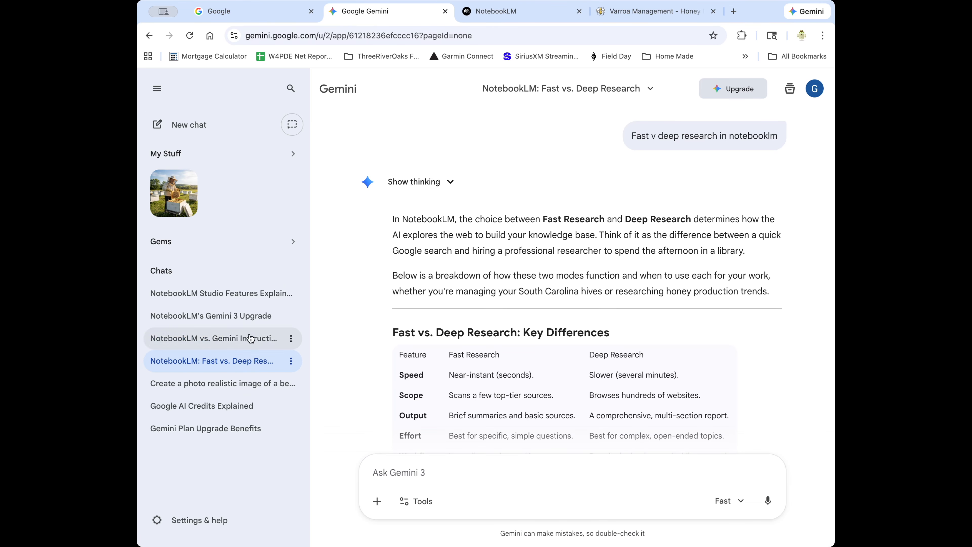
pyautogui.scroll(-1, 502, 367)
pyautogui.scroll(-2, 502, 367)
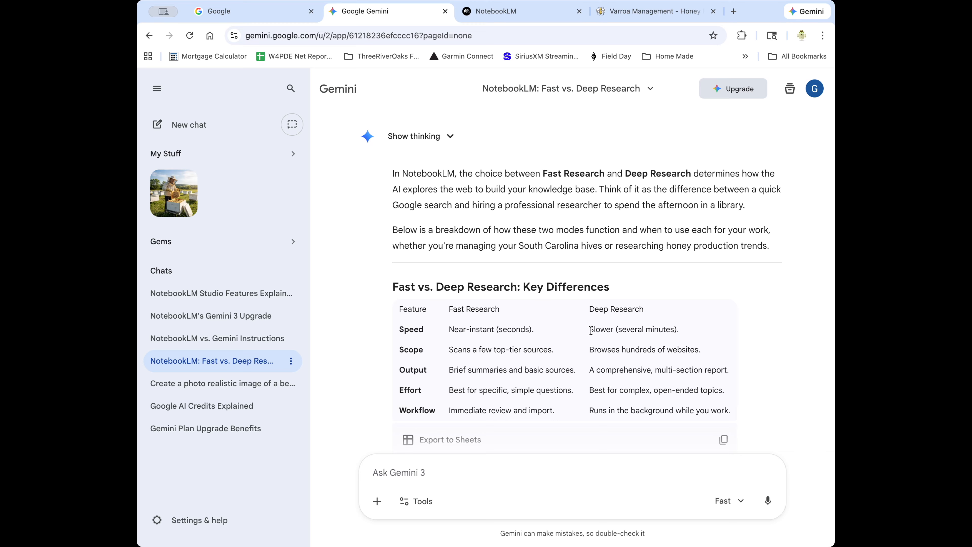
pyautogui.moveTo(591, 329); pyautogui.dragTo(685, 332)
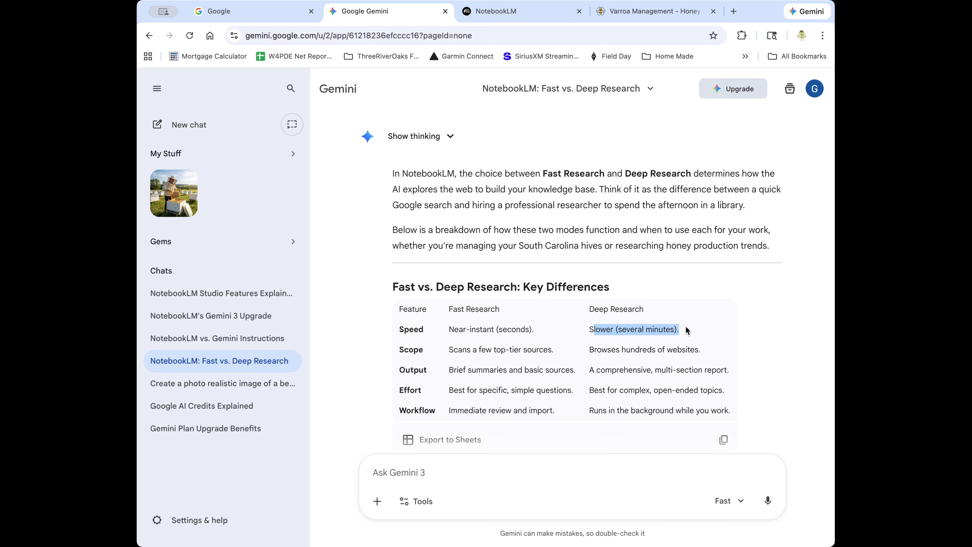
pyautogui.click(588, 333)
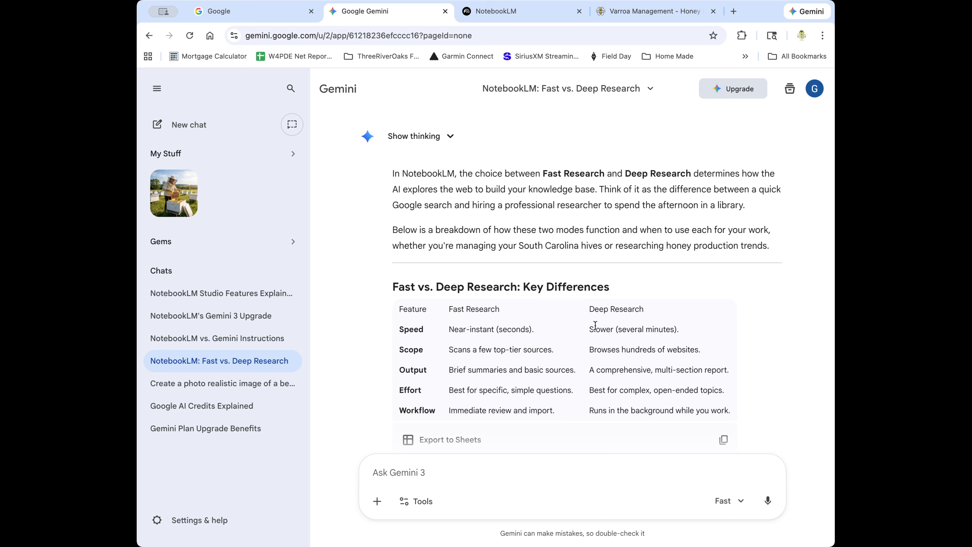
pyautogui.moveTo(585, 338); pyautogui.dragTo(681, 334)
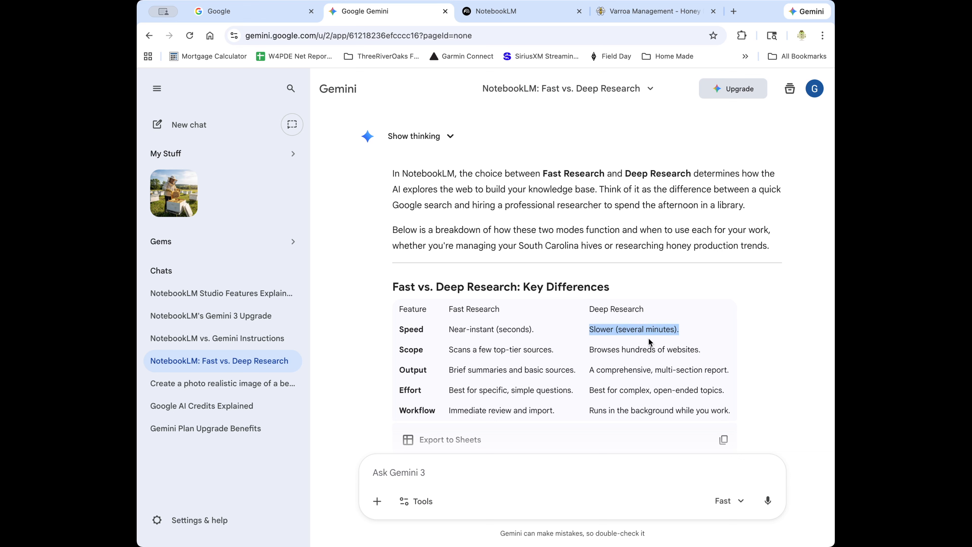
pyautogui.click(444, 350)
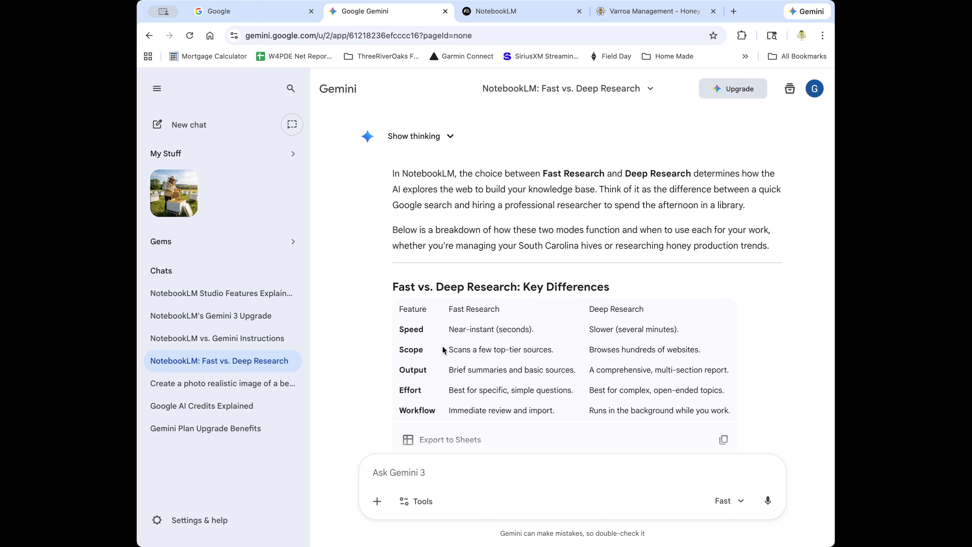
pyautogui.moveTo(444, 350); pyautogui.dragTo(552, 350)
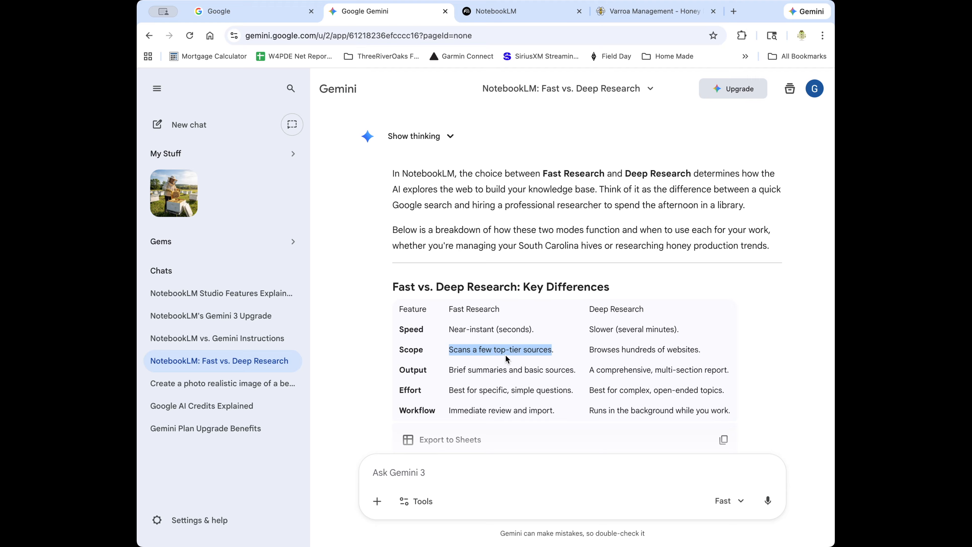
pyautogui.moveTo(588, 349); pyautogui.dragTo(706, 357)
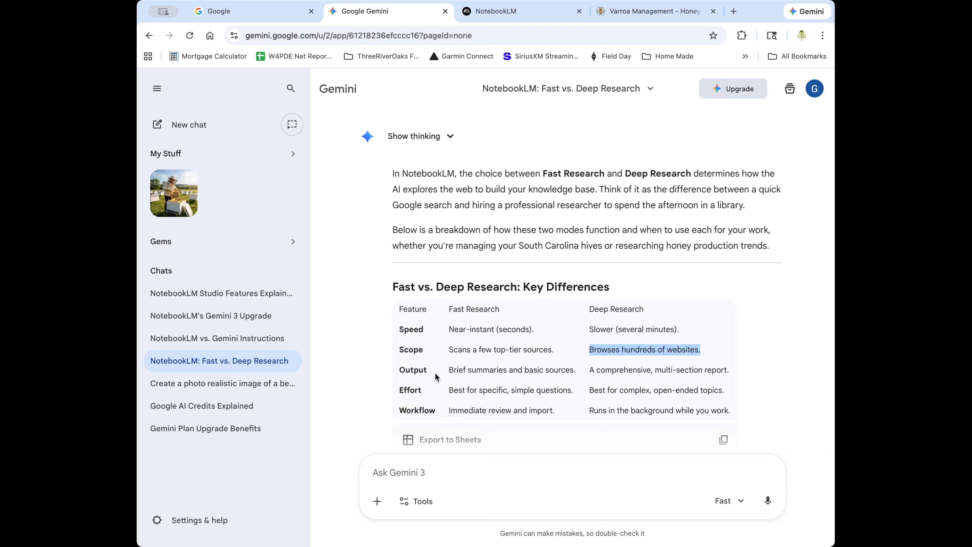
# Compare the output, effort and workflow rows for Fast Research and Deep Research in the key differences table.
pyautogui.moveTo(449, 370); pyautogui.dragTo(578, 373)
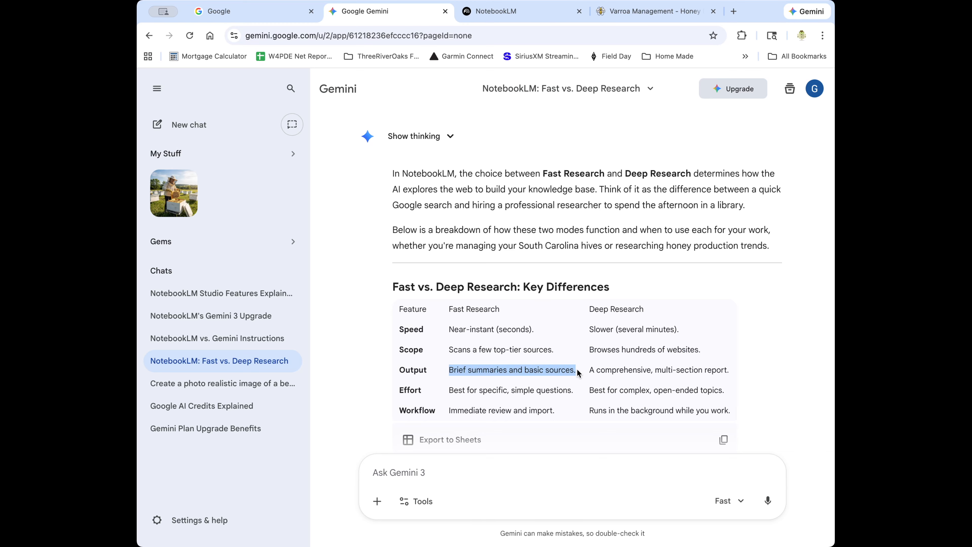
pyautogui.moveTo(614, 369); pyautogui.dragTo(730, 374)
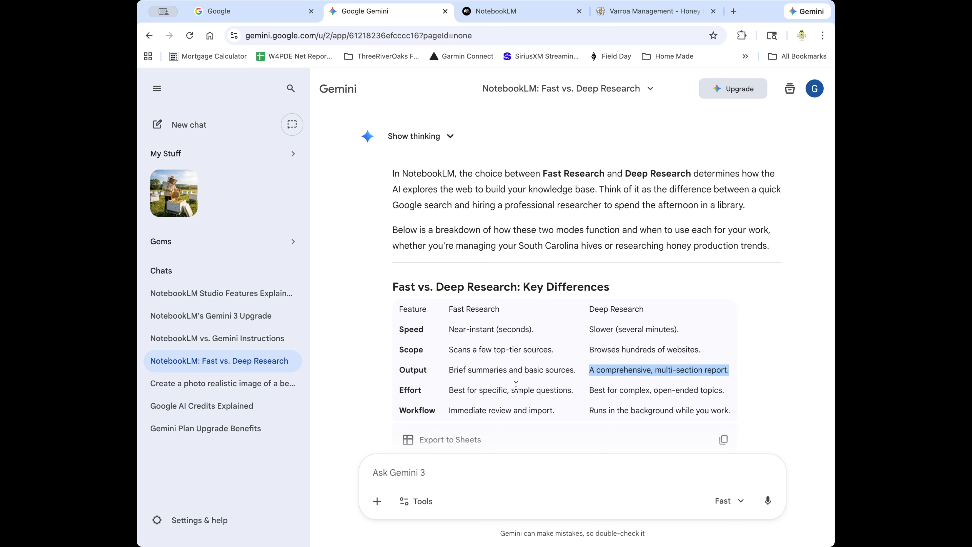
pyautogui.click(439, 393)
pyautogui.moveTo(447, 392); pyautogui.dragTo(731, 395)
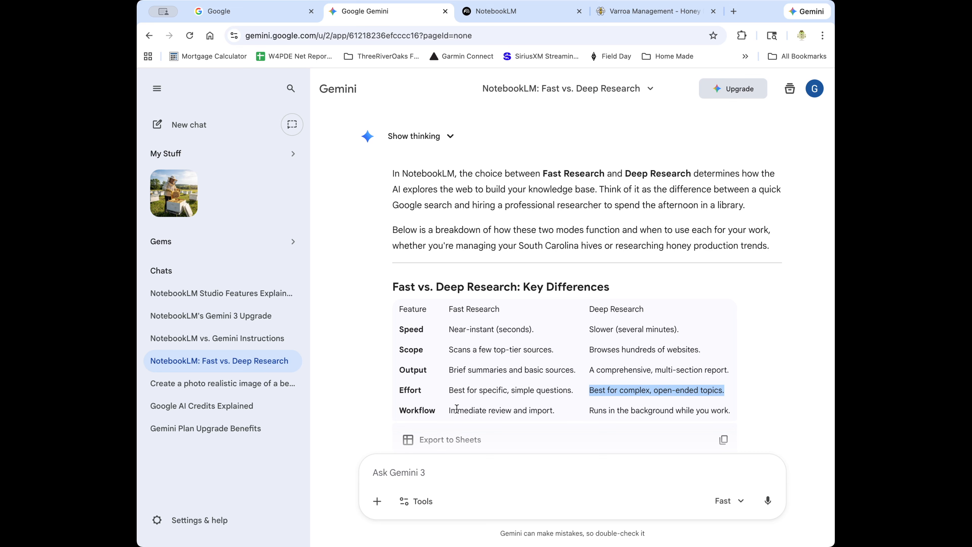
pyautogui.moveTo(447, 411); pyautogui.dragTo(550, 408)
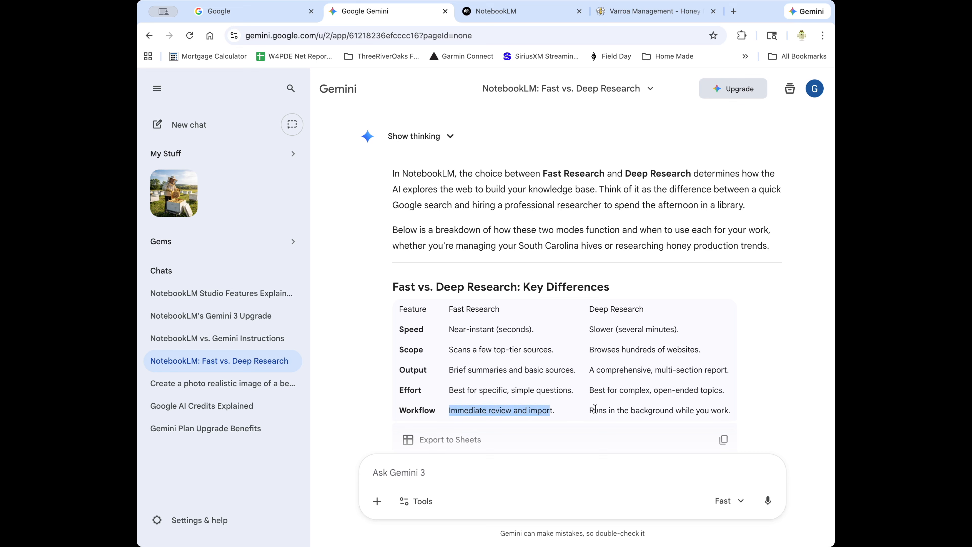
pyautogui.click(590, 410)
pyautogui.moveTo(589, 409); pyautogui.dragTo(728, 411)
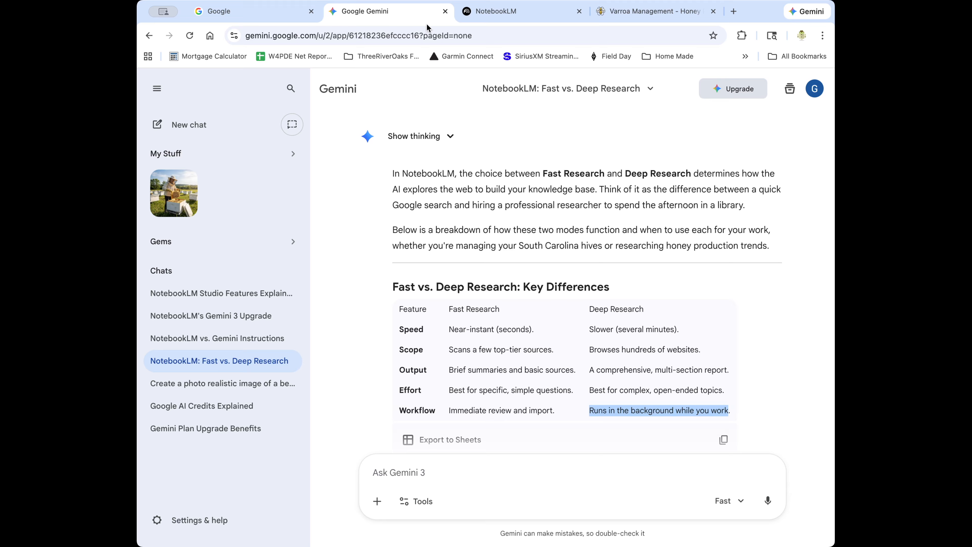
# Return to NotebookLM, keep Deep Research as the mode, widen the Sources area and run the varroa web search.
pyautogui.click(502, 13)
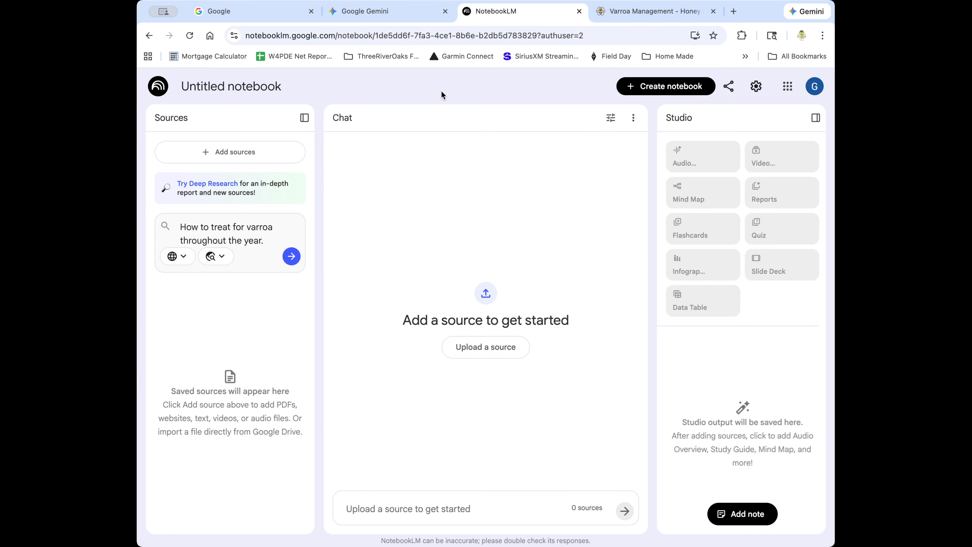
pyautogui.click(216, 256)
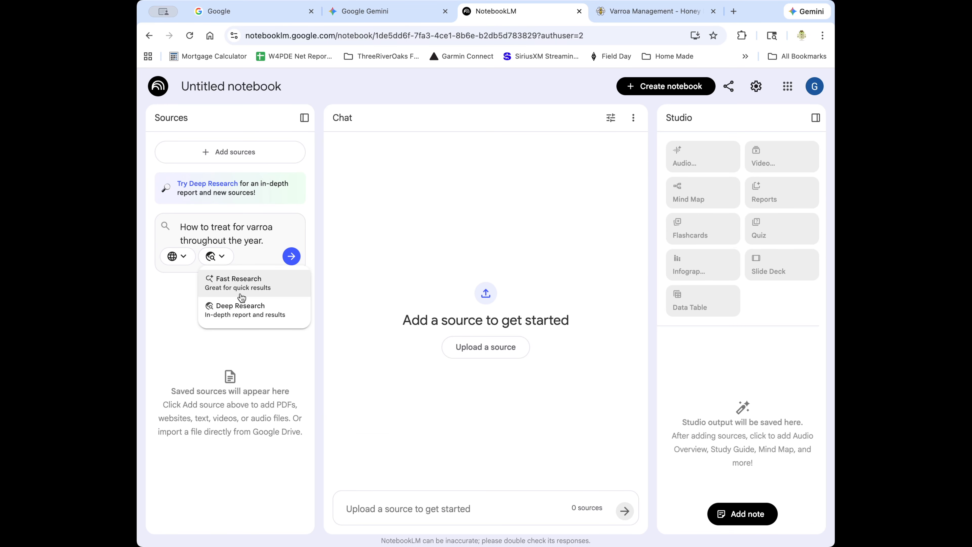
pyautogui.click(240, 312)
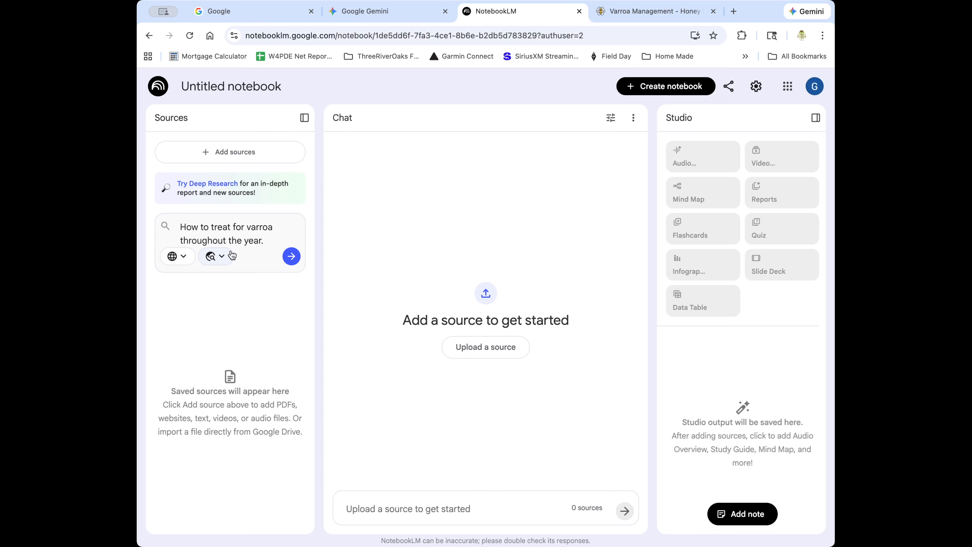
pyautogui.moveTo(315, 263); pyautogui.dragTo(396, 264)
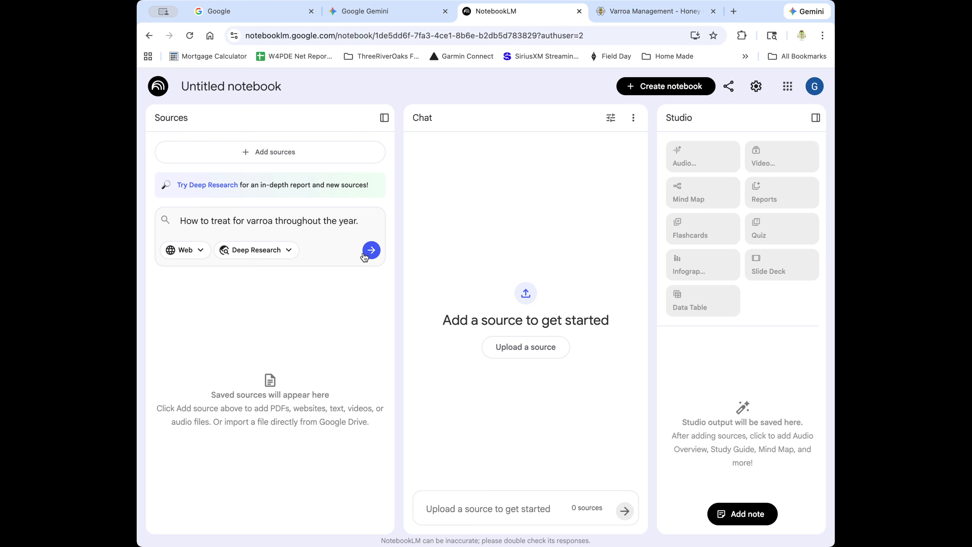
pyautogui.click(372, 252)
pyautogui.click(371, 251)
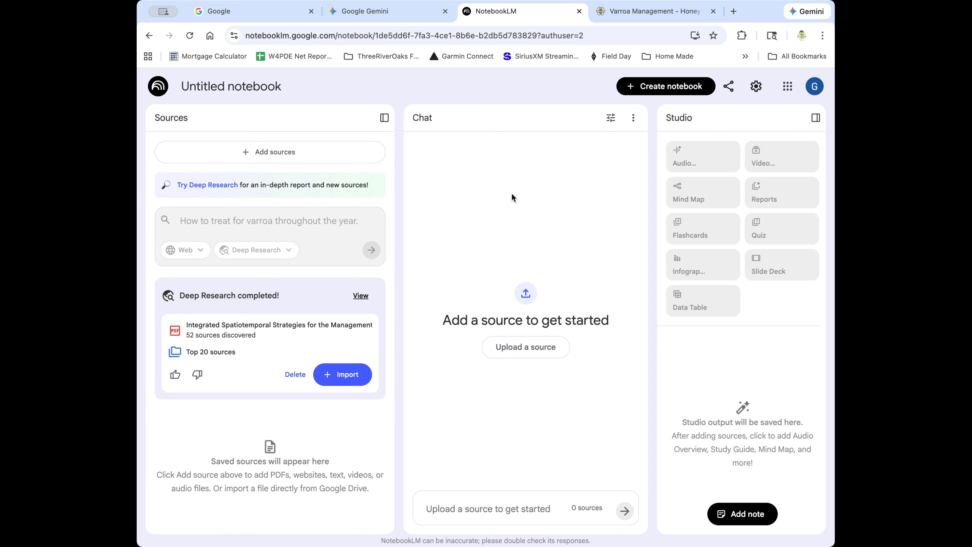
# Open the completed Deep Research report and read its introduction and sections on the Varroa life cycle, reproduction and colony damage.
pyautogui.click(360, 296)
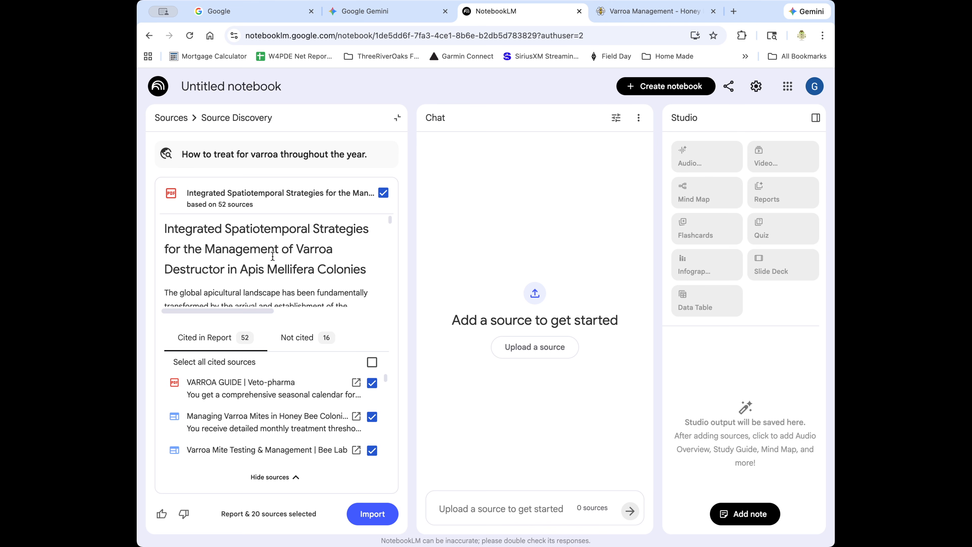
pyautogui.scroll(-1, 272, 256)
pyautogui.scroll(2, 273, 255)
pyautogui.scroll(-3, 287, 247)
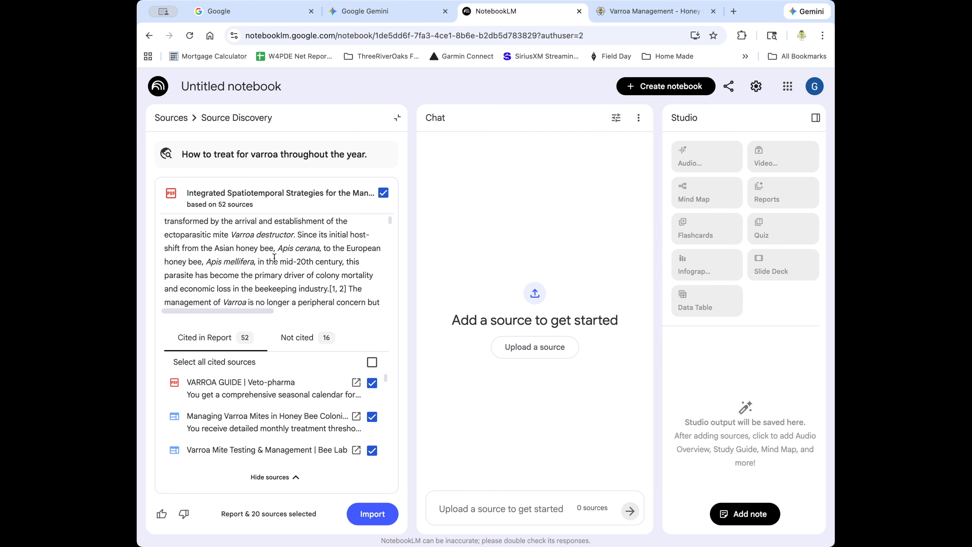
pyautogui.scroll(-10, 272, 258)
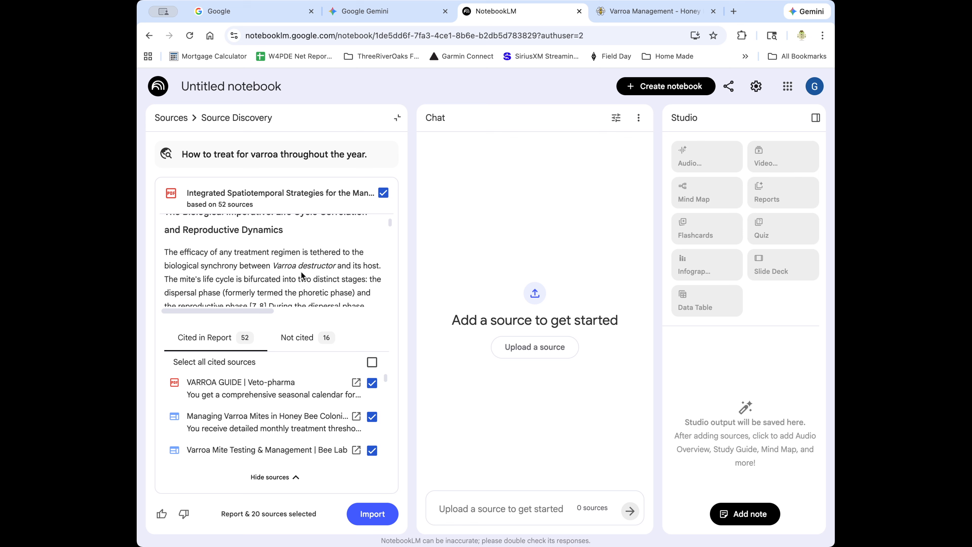
pyautogui.scroll(-8, 302, 274)
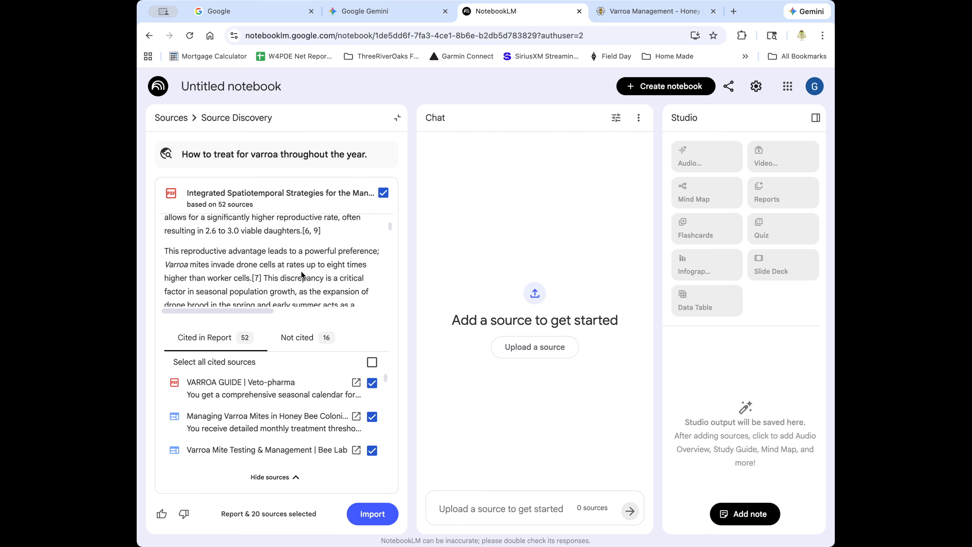
pyautogui.scroll(-6, 301, 270)
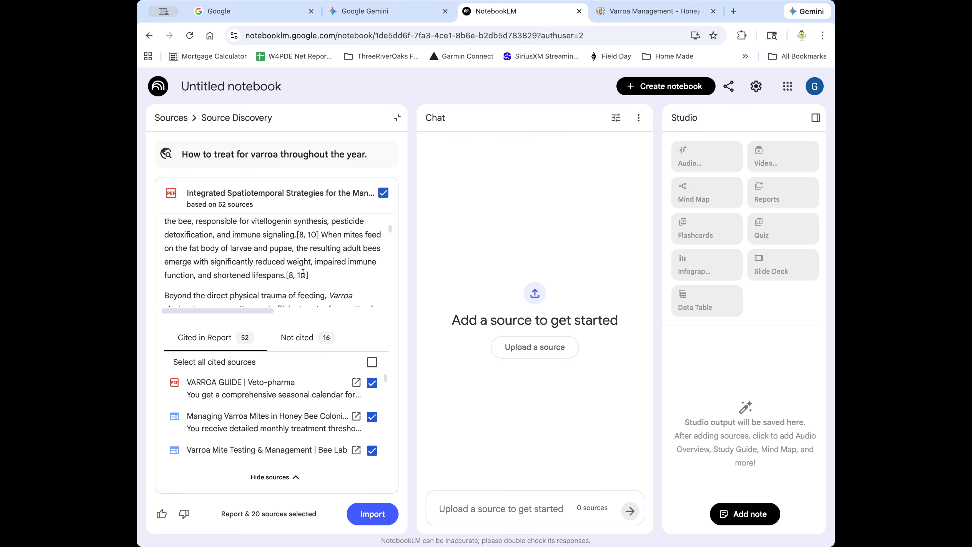
pyautogui.scroll(-7, 303, 273)
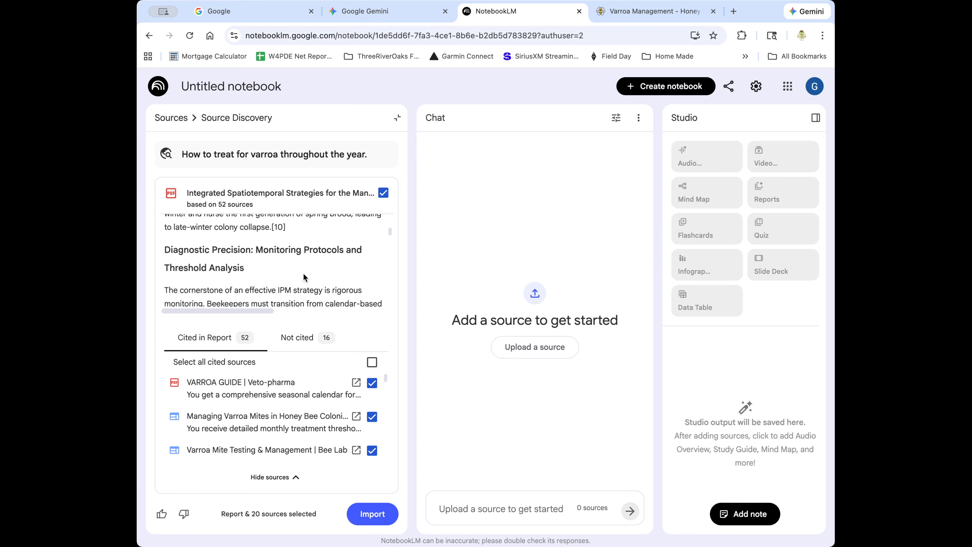
# Examine the report's comparison of primary monitoring methods, including the table rows for alcohol wash and sugar shake.
pyautogui.scroll(-4, 303, 273)
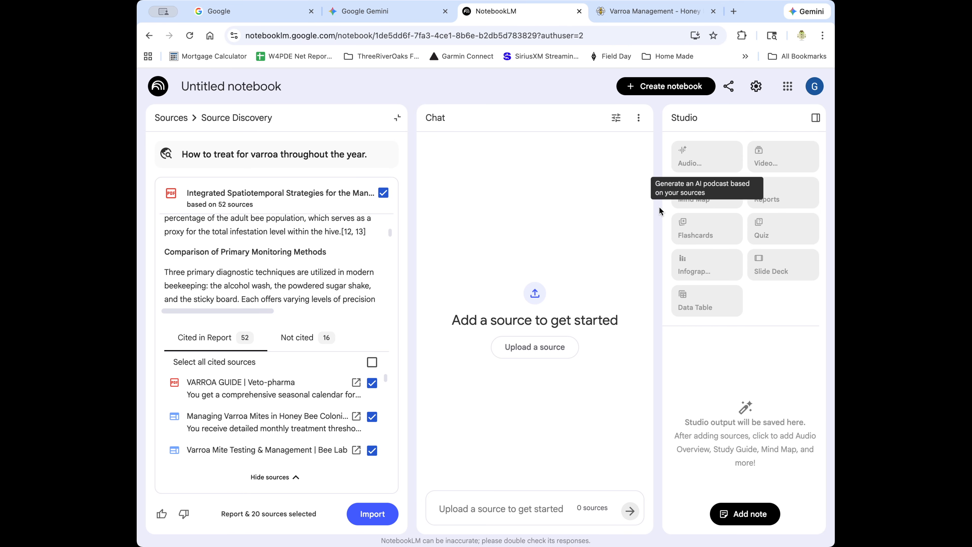
pyautogui.scroll(2, 188, 256)
pyautogui.scroll(-5, 225, 262)
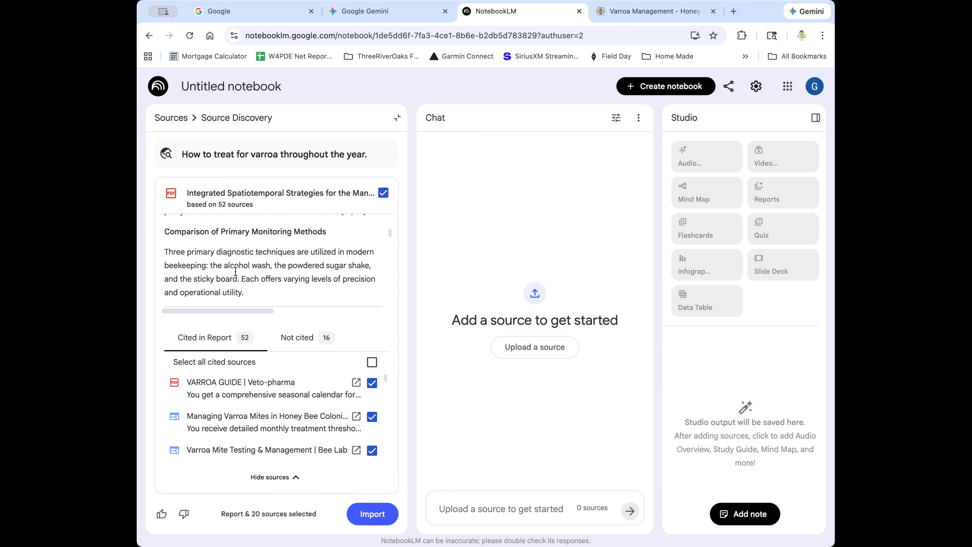
pyautogui.scroll(-3, 281, 267)
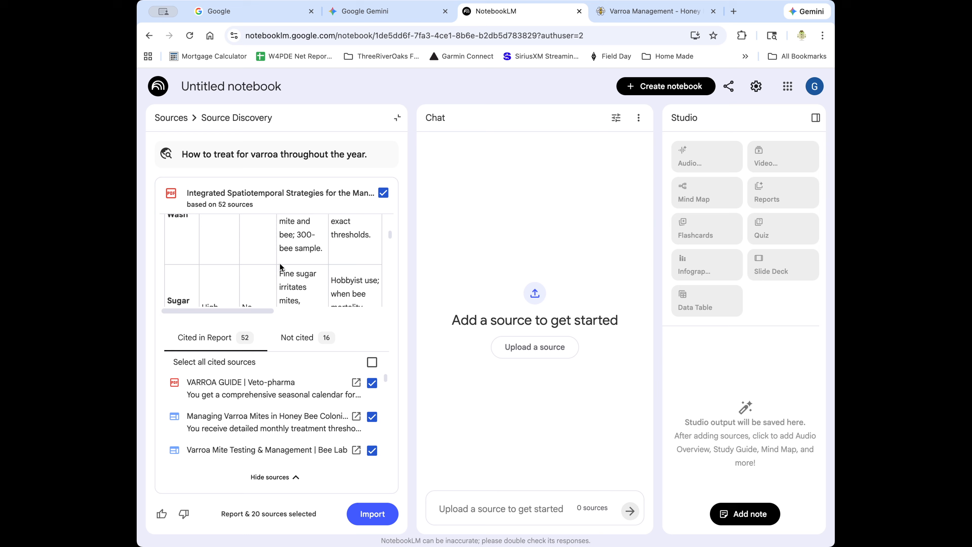
pyautogui.scroll(2, 284, 274)
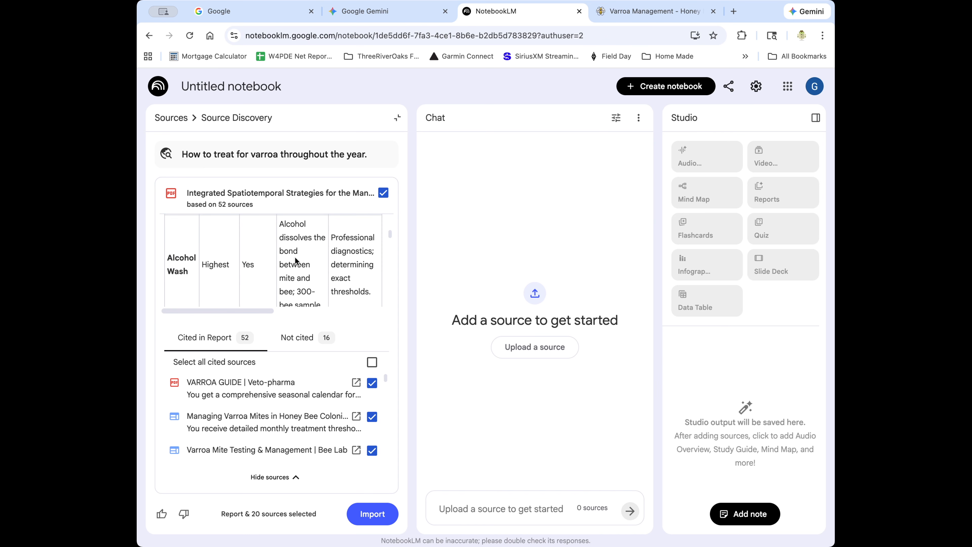
pyautogui.scroll(-3, 291, 267)
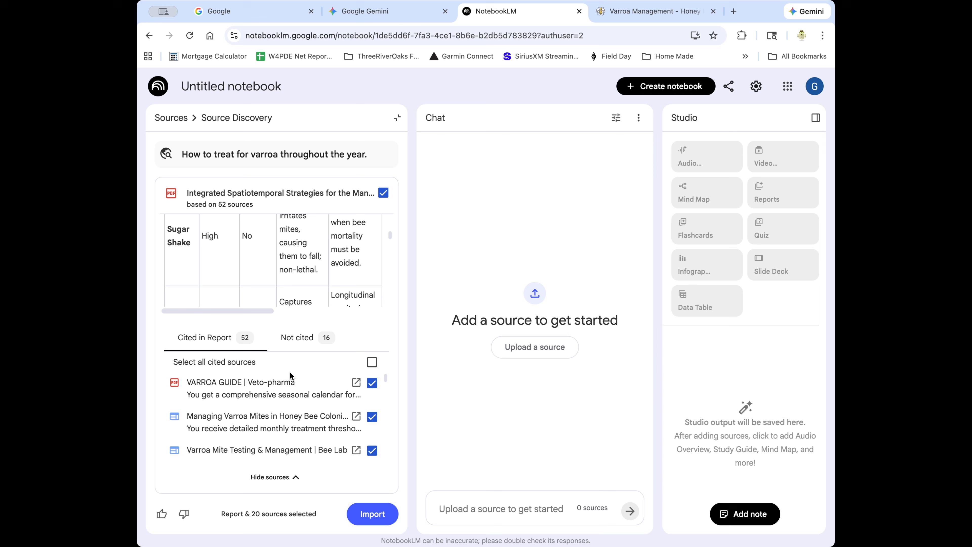
# Examine the list of sources cited in the Deep Research report, from the first entries through to the last.
pyautogui.scroll(-15, 324, 375)
pyautogui.scroll(-10, 324, 377)
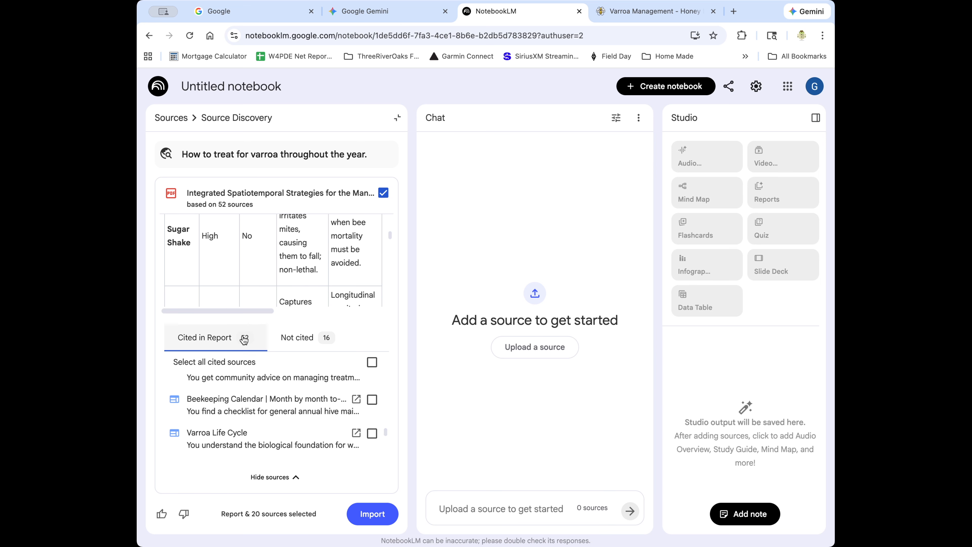
pyautogui.scroll(-3, 339, 393)
pyautogui.scroll(-2, 338, 392)
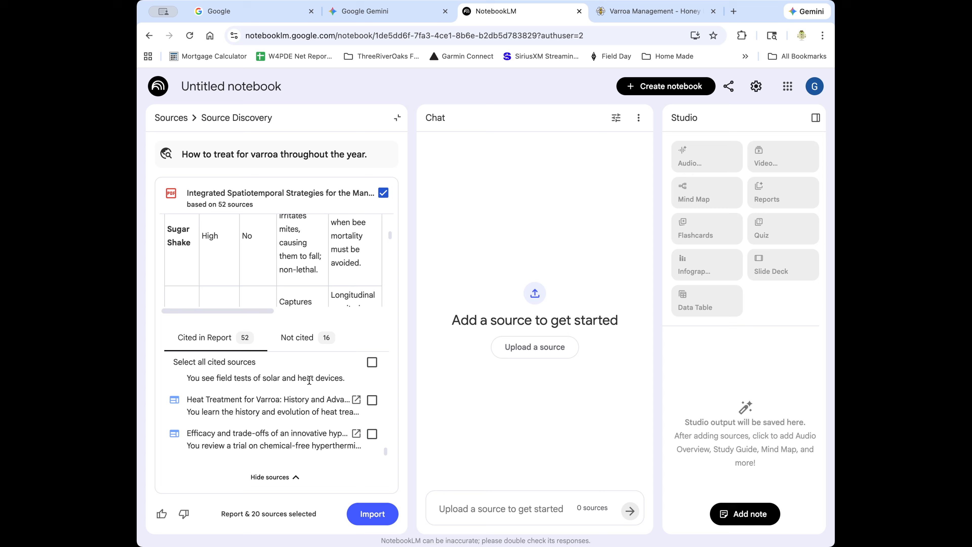
pyautogui.scroll(15, 309, 380)
pyautogui.scroll(3, 335, 384)
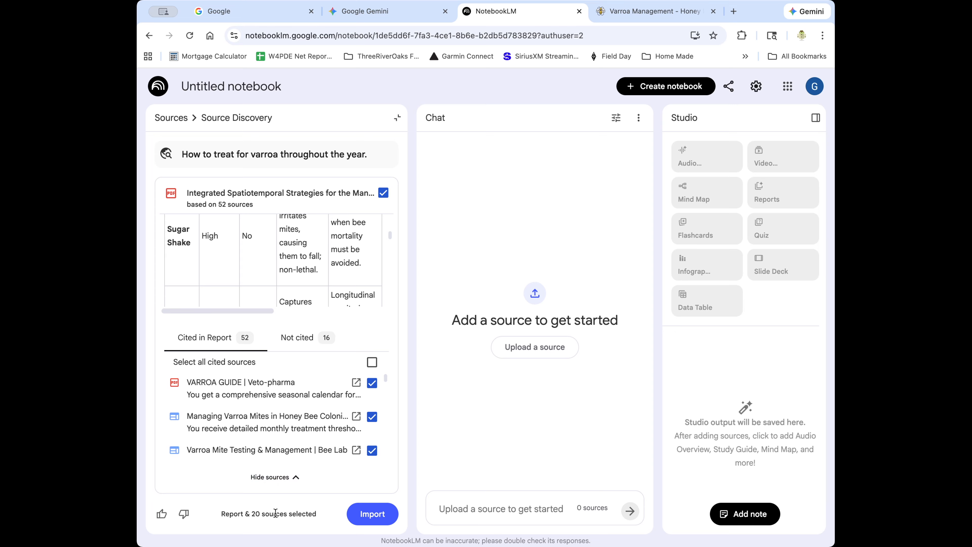
pyautogui.scroll(-10, 347, 429)
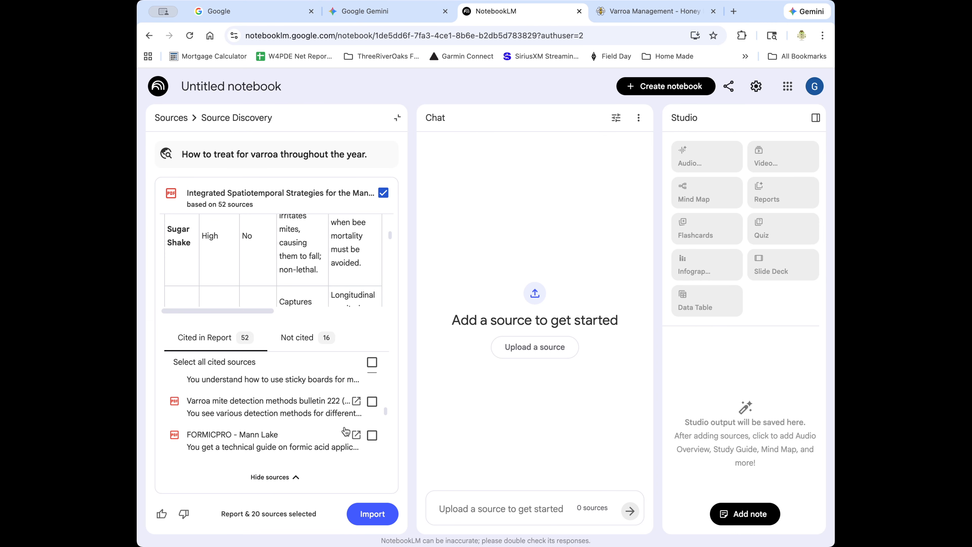
pyautogui.scroll(-1, 296, 393)
pyautogui.scroll(-5, 296, 394)
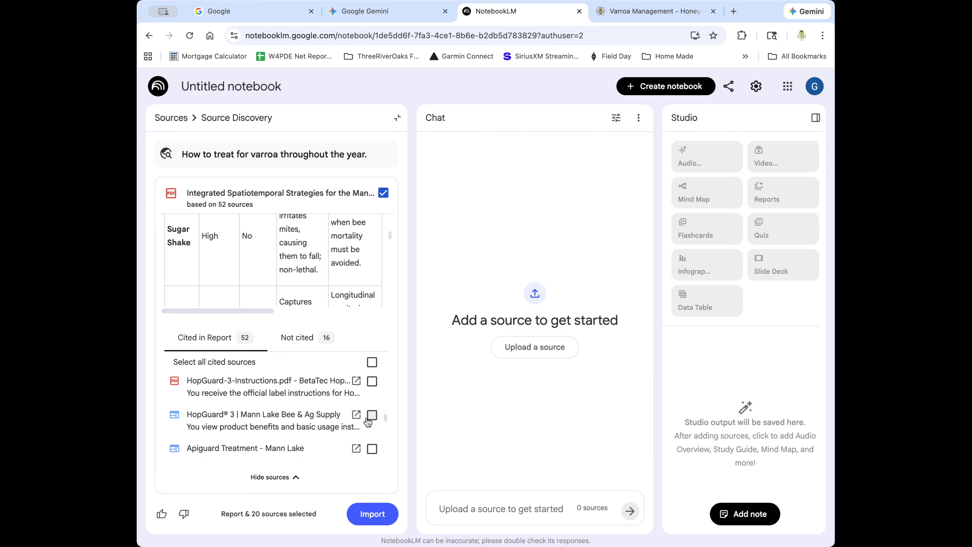
pyautogui.scroll(-3, 367, 435)
pyautogui.scroll(-2, 367, 438)
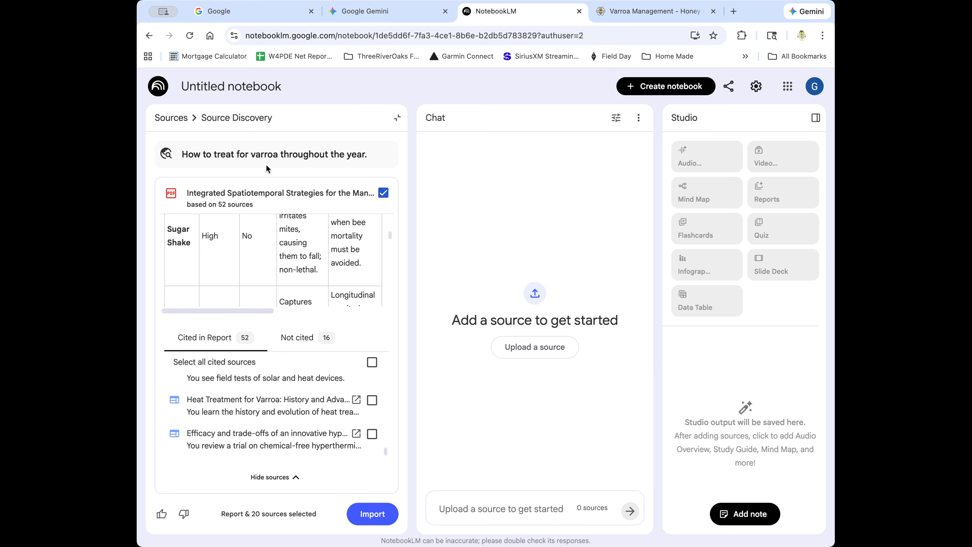
# Review the report's non-cited sources, return to the cited ones and import the report with the 20 selected sources.
pyautogui.click(284, 348)
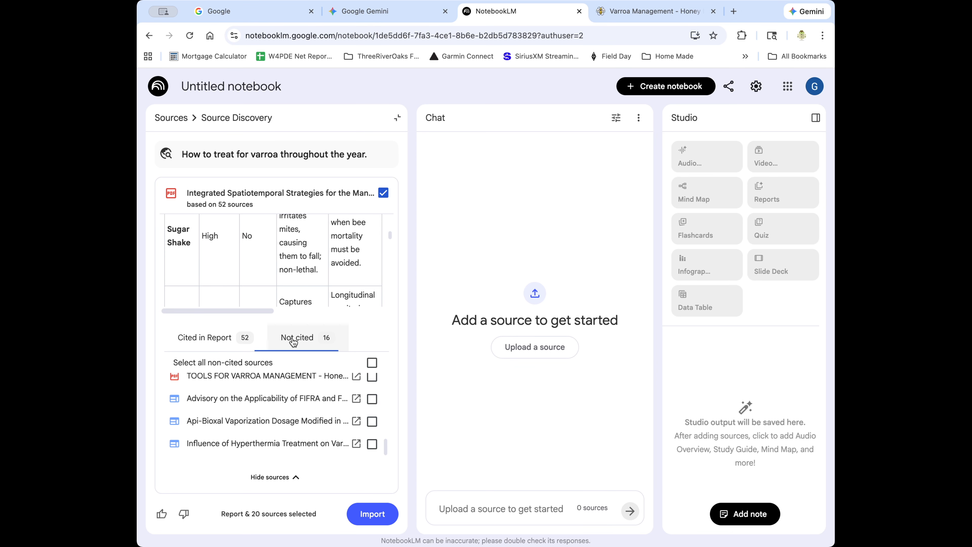
pyautogui.scroll(8, 298, 405)
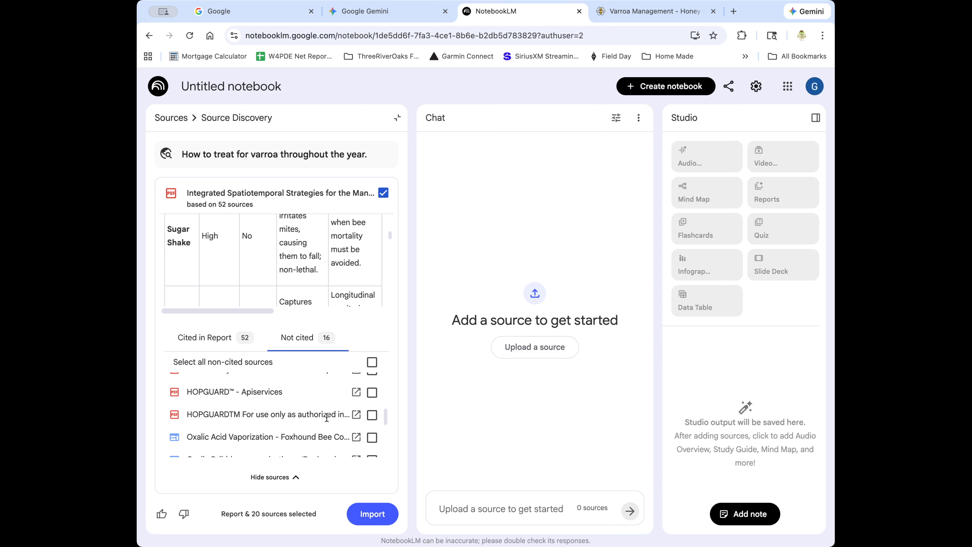
pyautogui.scroll(-5, 326, 416)
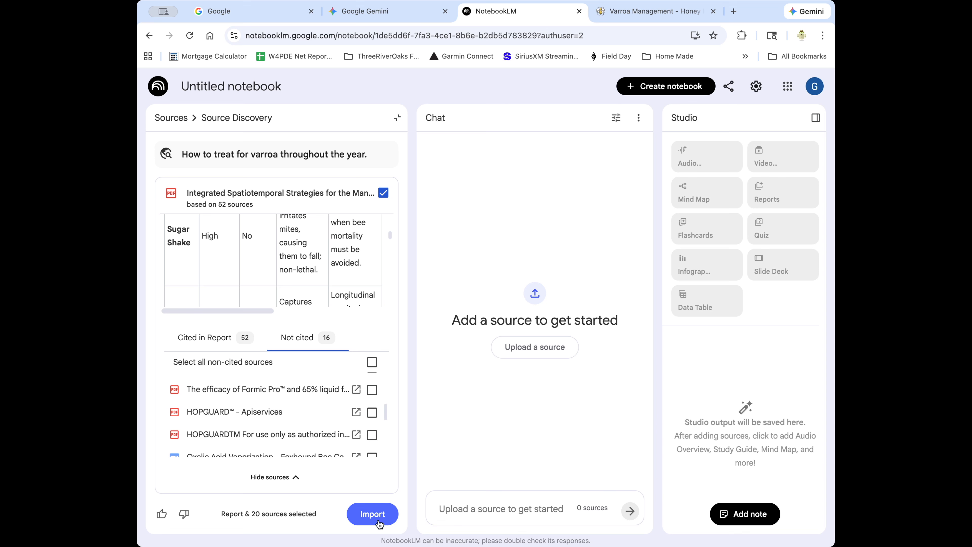
pyautogui.scroll(5, 375, 436)
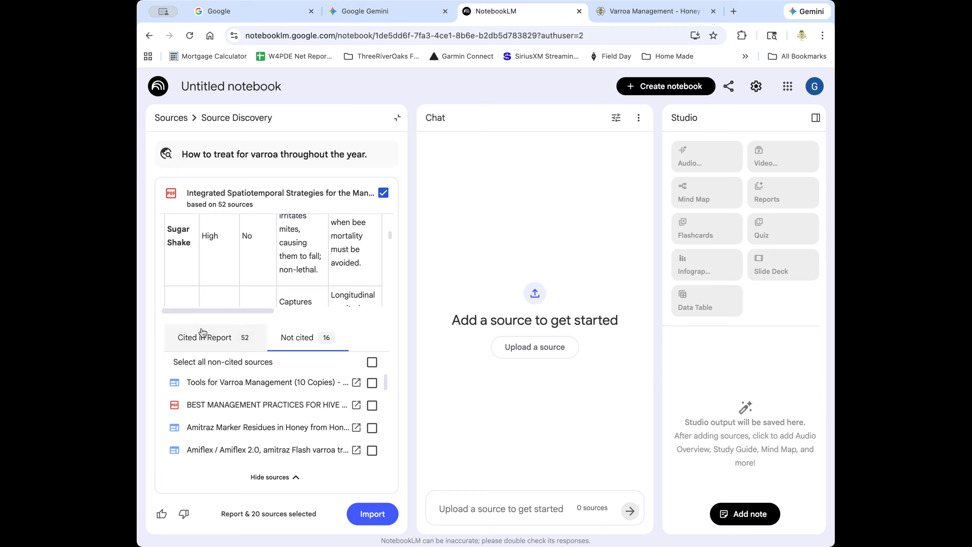
pyautogui.click(206, 338)
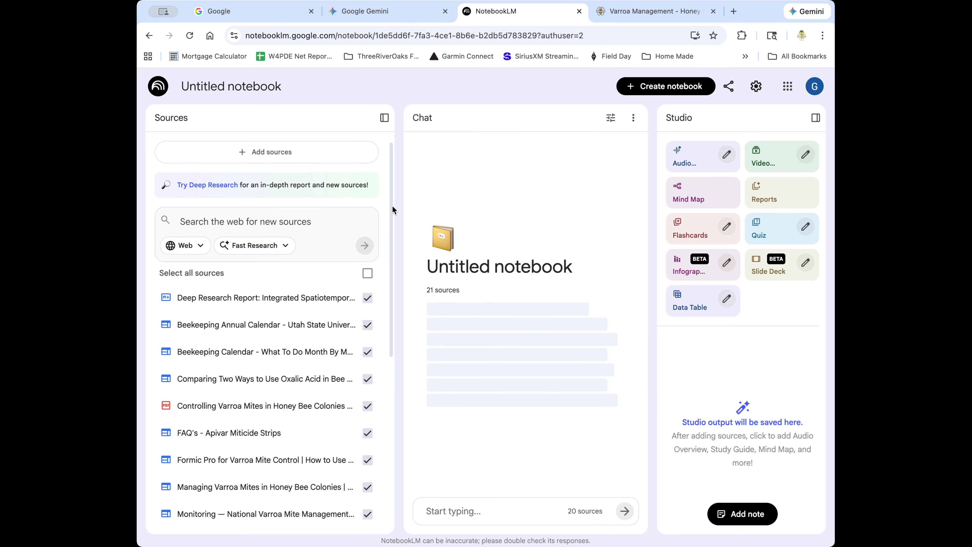
# Review the imported source list down to the dadant.com entry and the notebook's generated summary.
pyautogui.moveTo(392, 206); pyautogui.dragTo(403, 398)
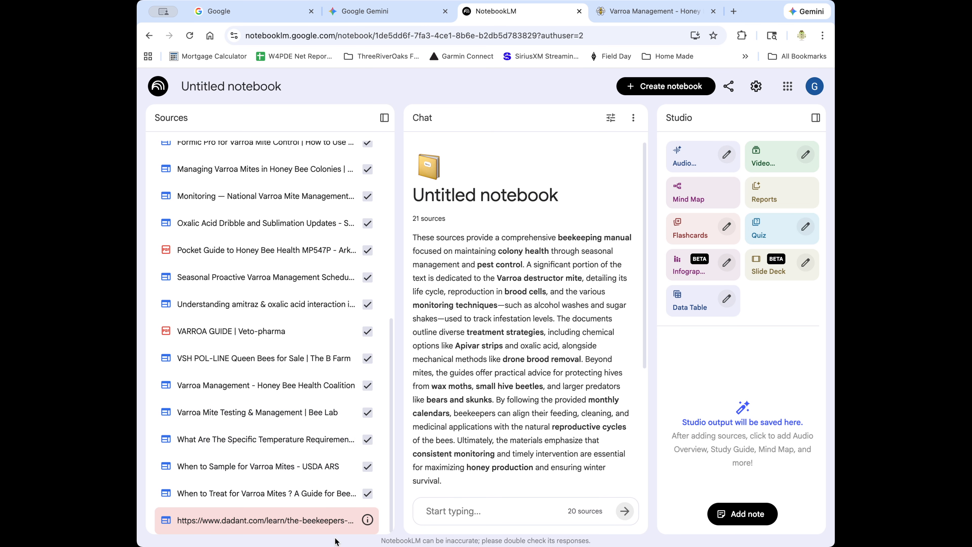
pyautogui.scroll(10, 320, 347)
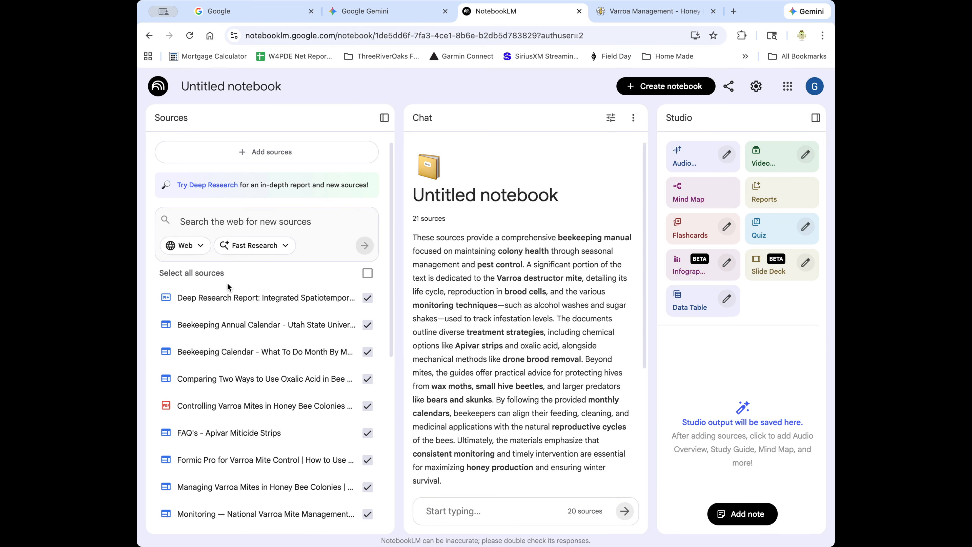
pyautogui.scroll(-10, 291, 452)
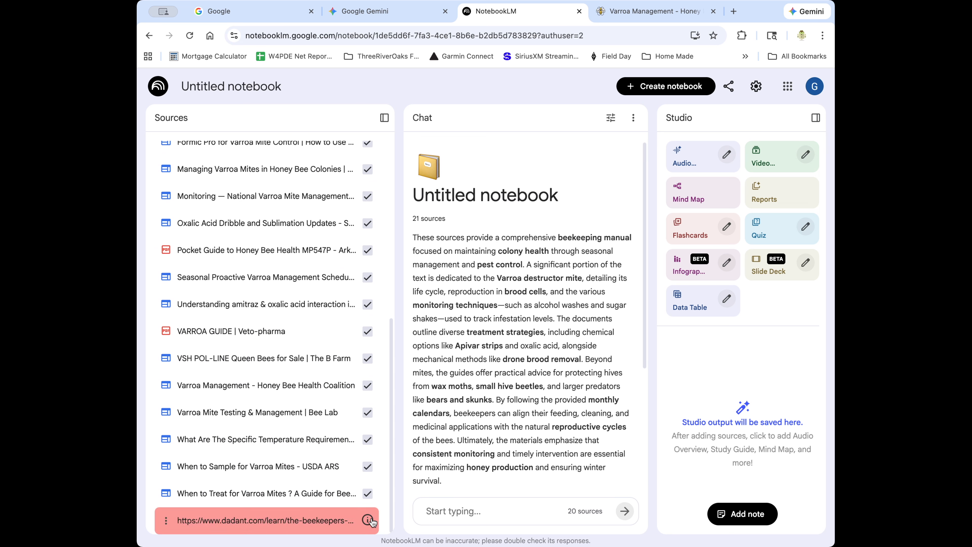
pyautogui.moveTo(368, 523)
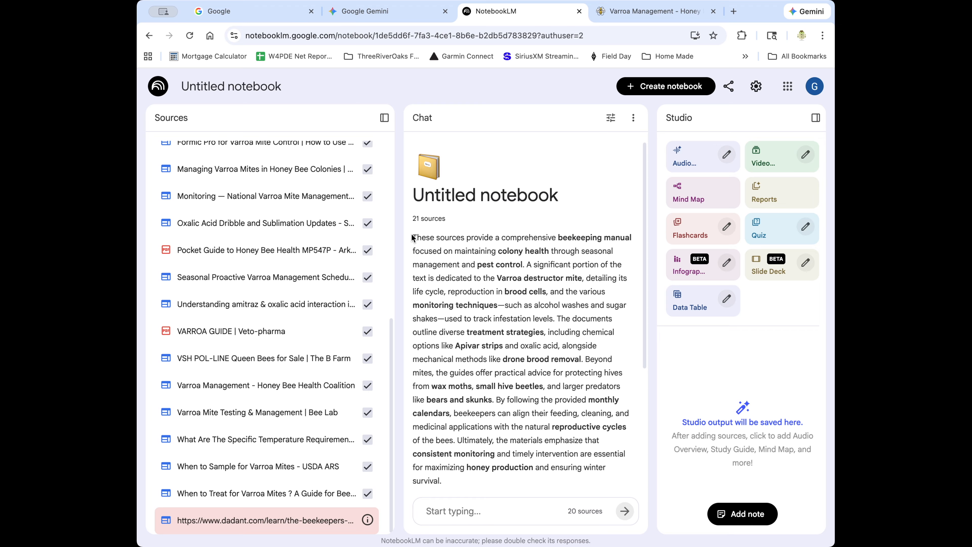
pyautogui.moveTo(414, 236); pyautogui.dragTo(472, 487)
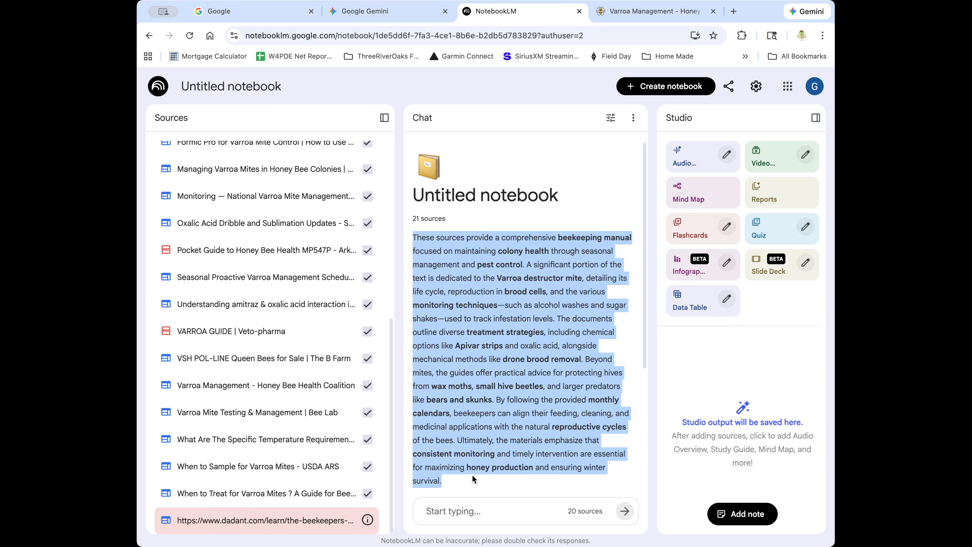
pyautogui.click(473, 478)
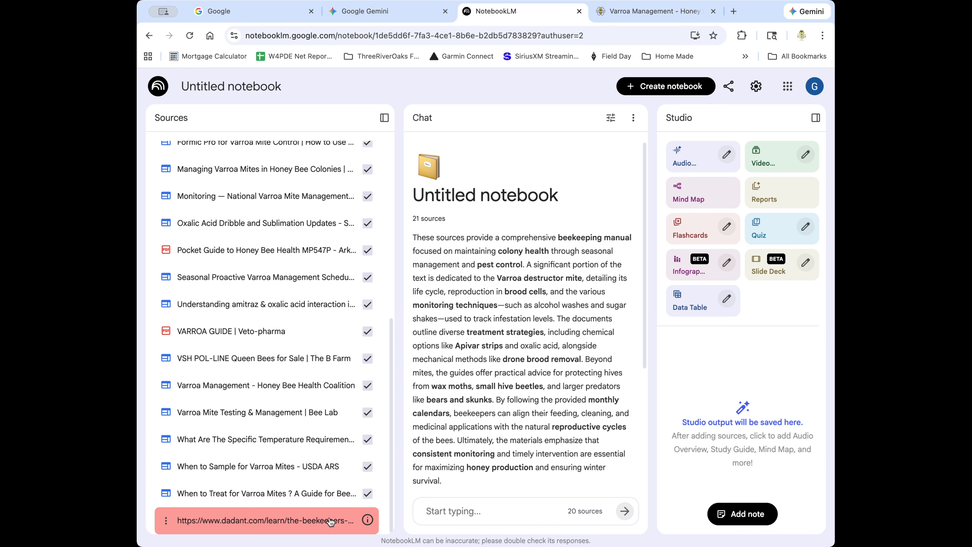
# Remove the failed dadant.com beekeeper's calendar source from the notebook and confirm its deletion.
pyautogui.click(168, 520)
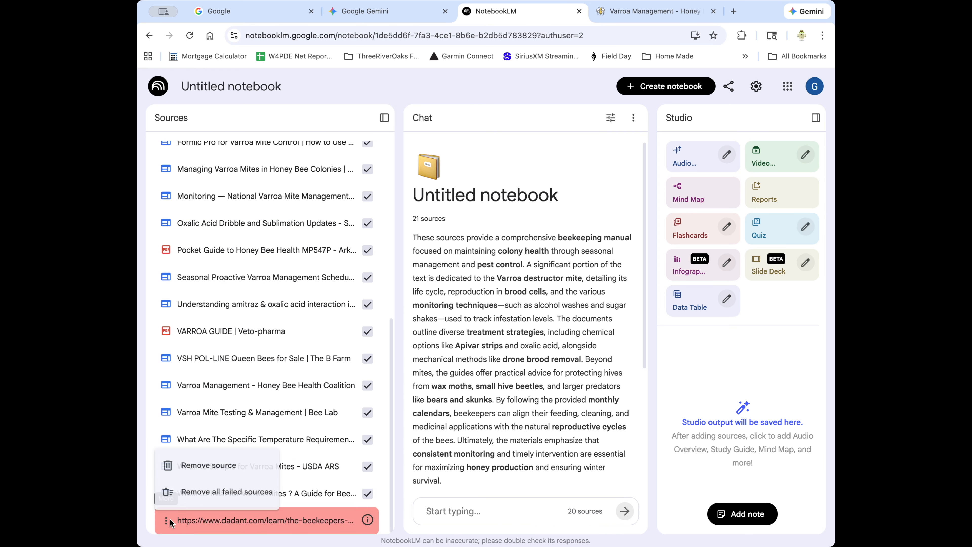
pyautogui.click(328, 524)
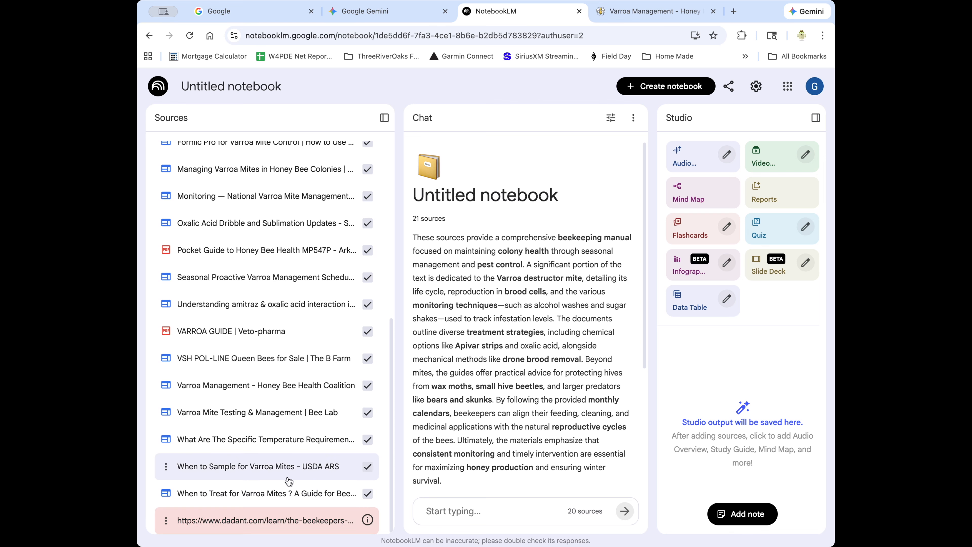
pyautogui.click(166, 521)
pyautogui.click(225, 465)
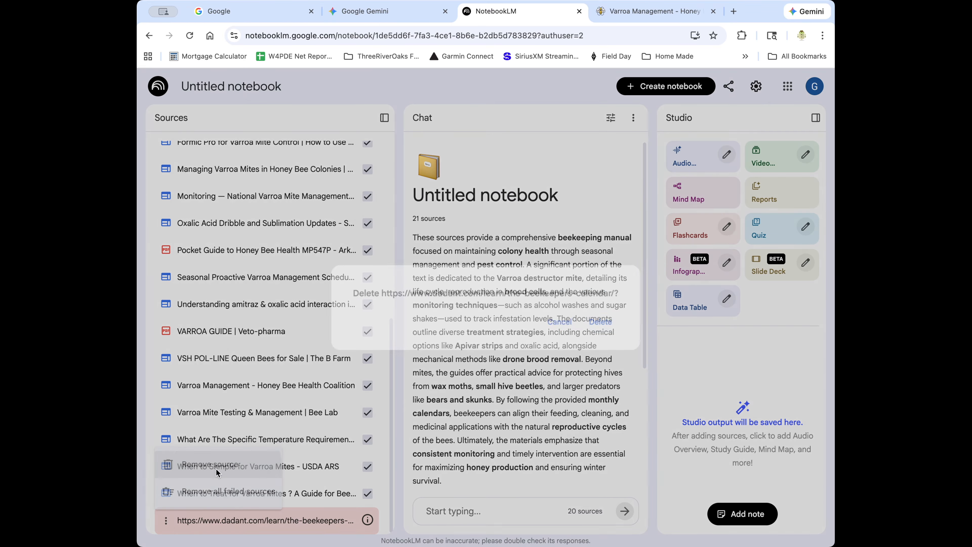
pyautogui.click(609, 324)
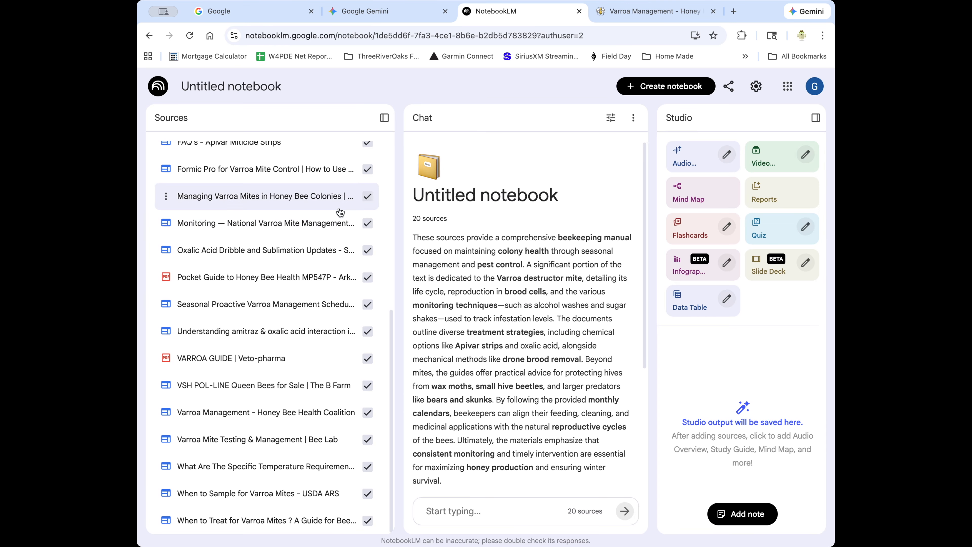
# Glance at the Honey Bee Health Coalition page, then check the notebook's full list of remaining sources.
pyautogui.scroll(8, 339, 215)
pyautogui.click(650, 11)
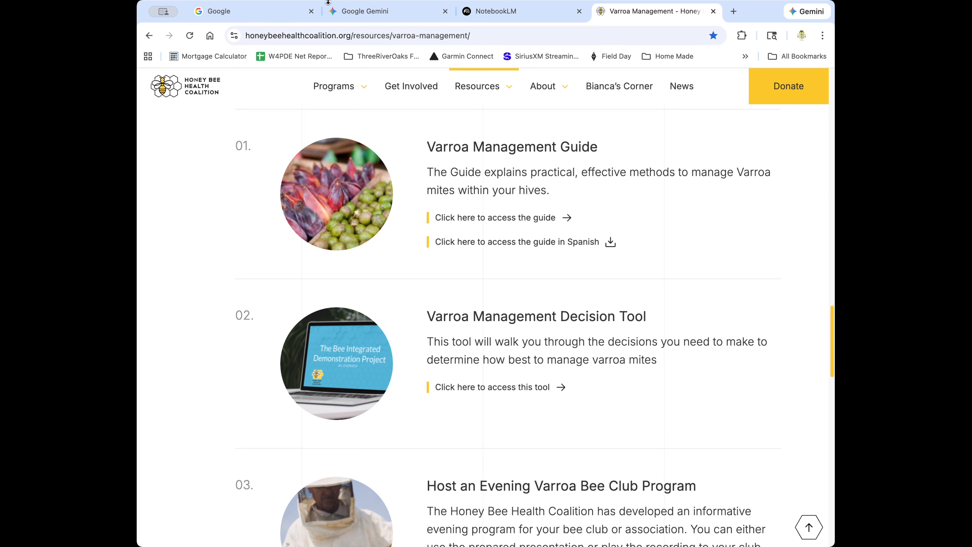
pyautogui.click(345, 11)
pyautogui.click(493, 12)
pyautogui.scroll(-1, 336, 344)
pyautogui.scroll(1, 336, 344)
pyautogui.scroll(-2, 336, 345)
pyautogui.scroll(-4, 336, 344)
pyautogui.scroll(-2, 332, 346)
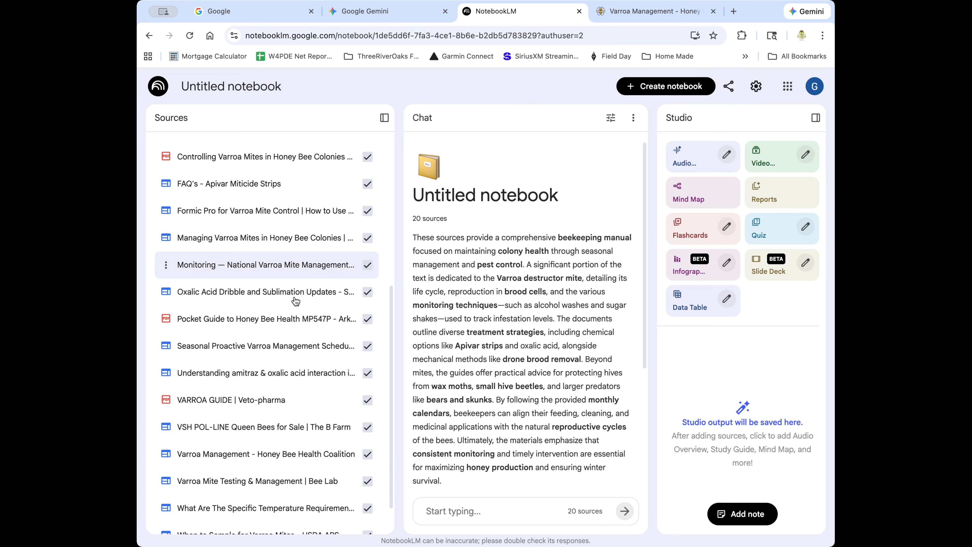
pyautogui.scroll(-1, 303, 336)
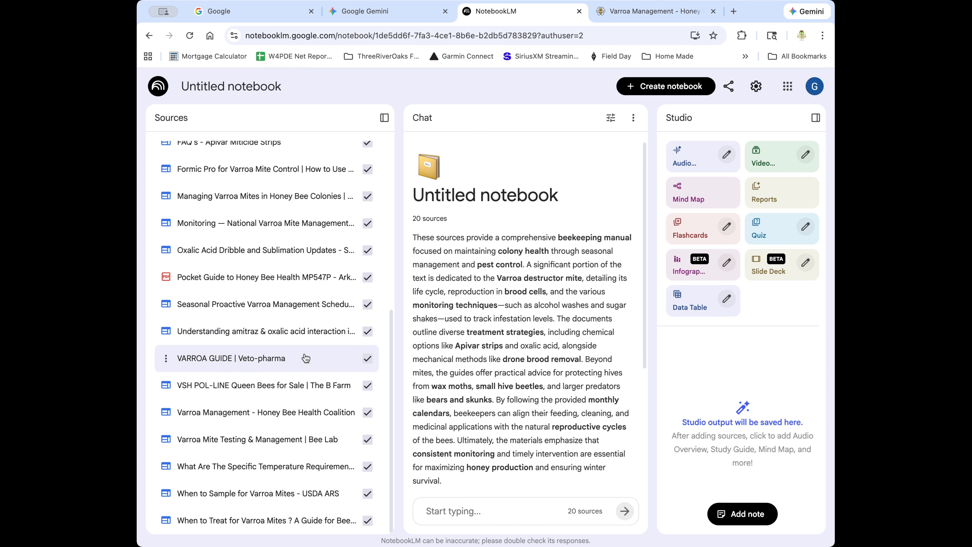
pyautogui.scroll(10, 268, 253)
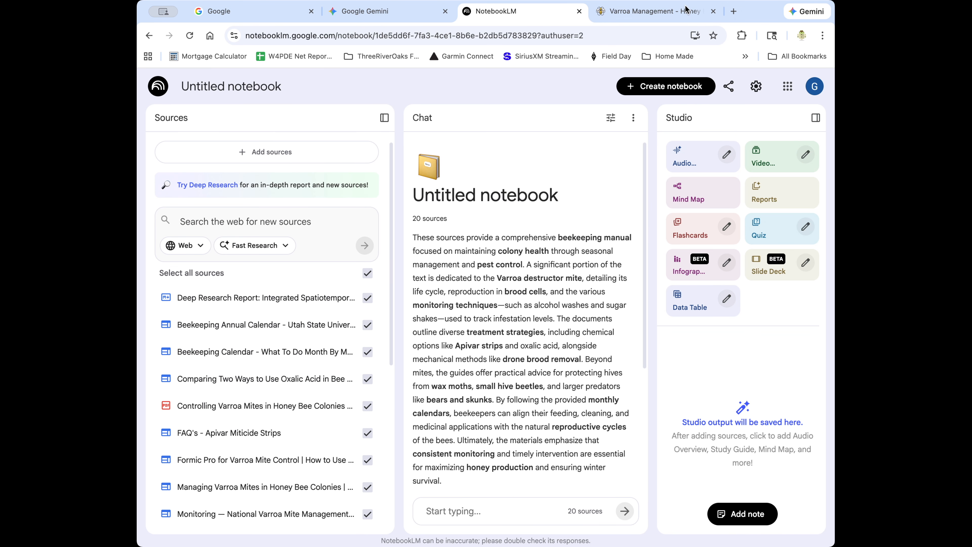
# Open the English Varroa Management Guide PDF from the Honey Bee Health Coalition site and look over its cover page.
pyautogui.click(654, 12)
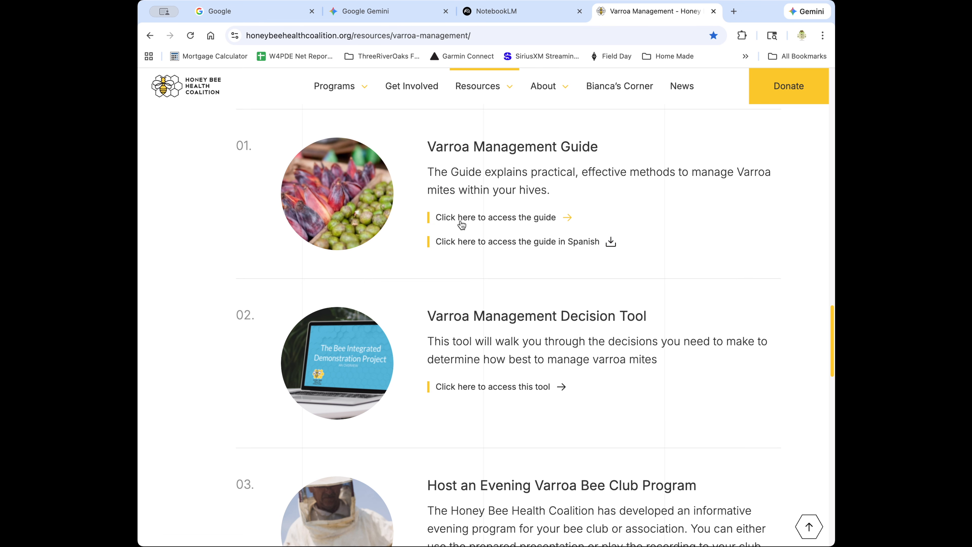
pyautogui.click(485, 221)
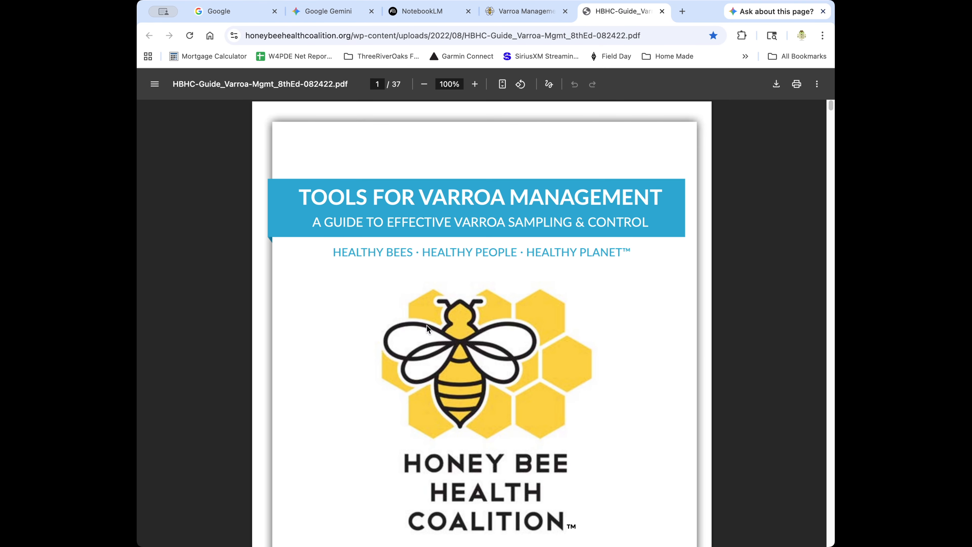
pyautogui.scroll(-10, 474, 319)
pyautogui.scroll(10, 475, 318)
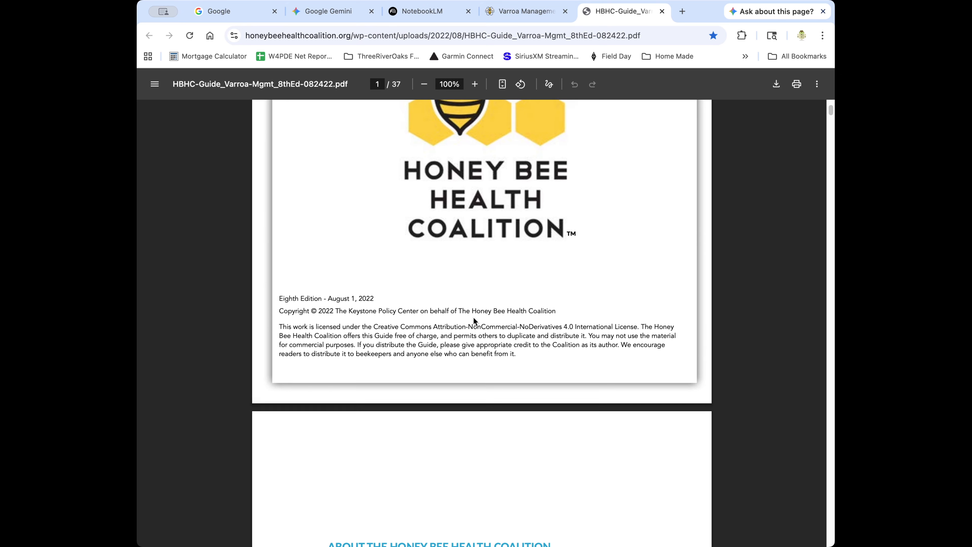
pyautogui.scroll(3, 474, 321)
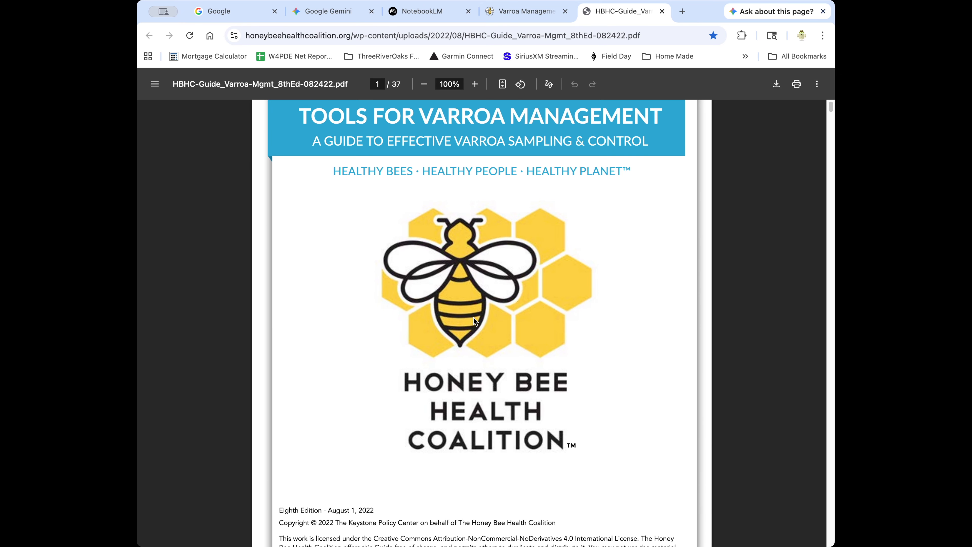
pyautogui.scroll(3, 475, 321)
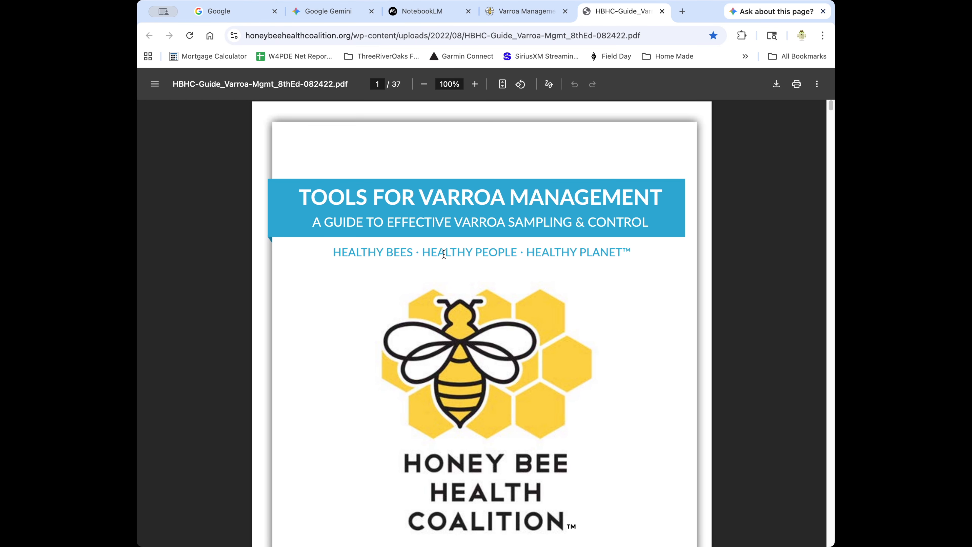
# Return to the NotebookLM notebook and upload HBHC-Guide_Varroa-Mgmt_8thEd-082422.pdf from the resources folder as a new source.
pyautogui.click(440, 8)
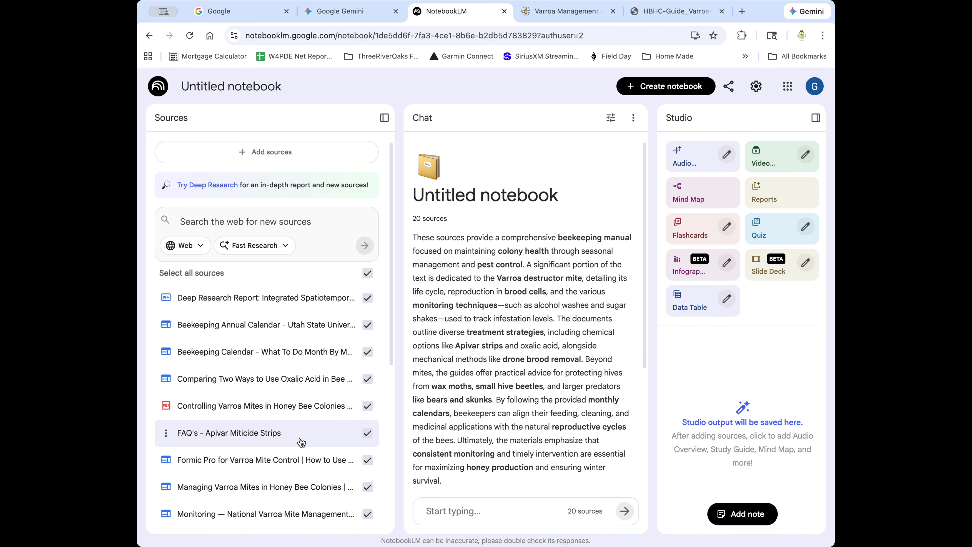
pyautogui.click(271, 154)
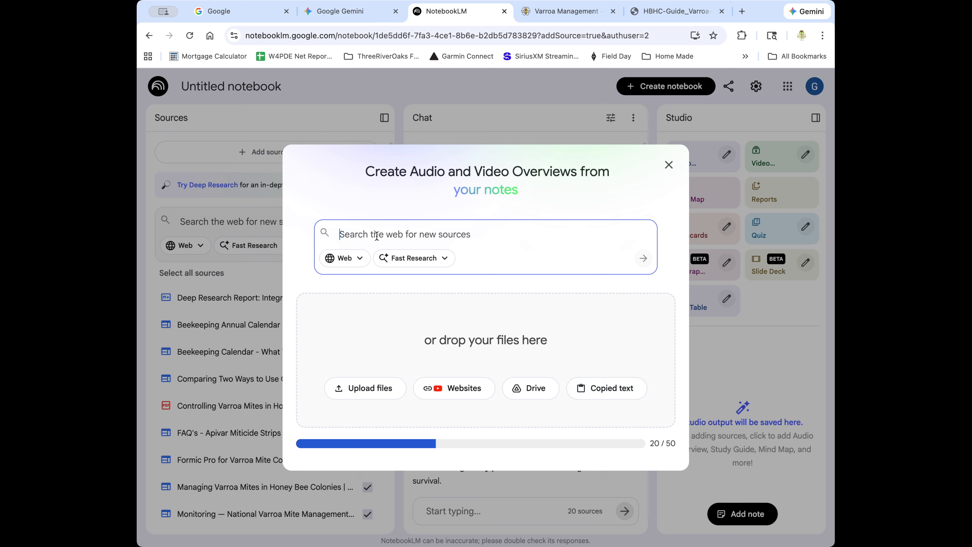
pyautogui.click(341, 257)
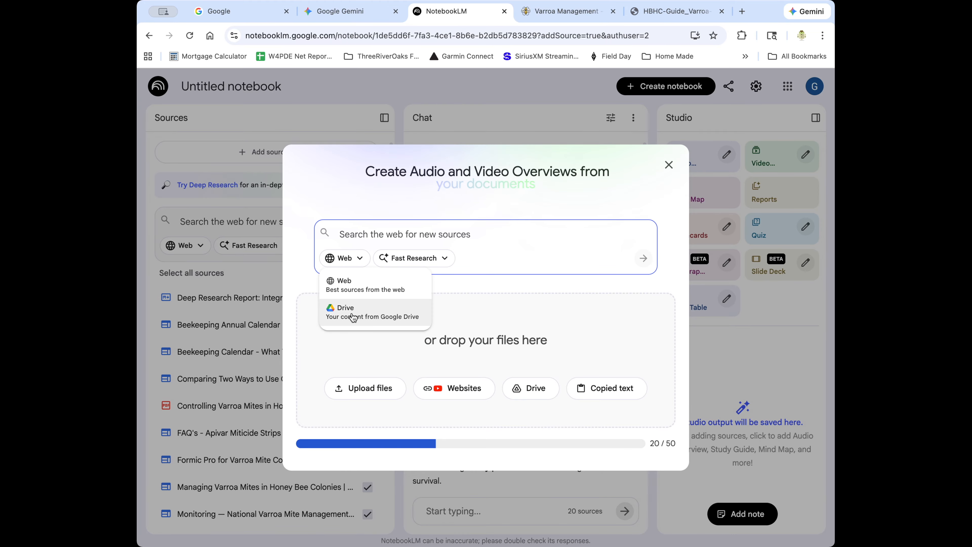
pyautogui.click(461, 296)
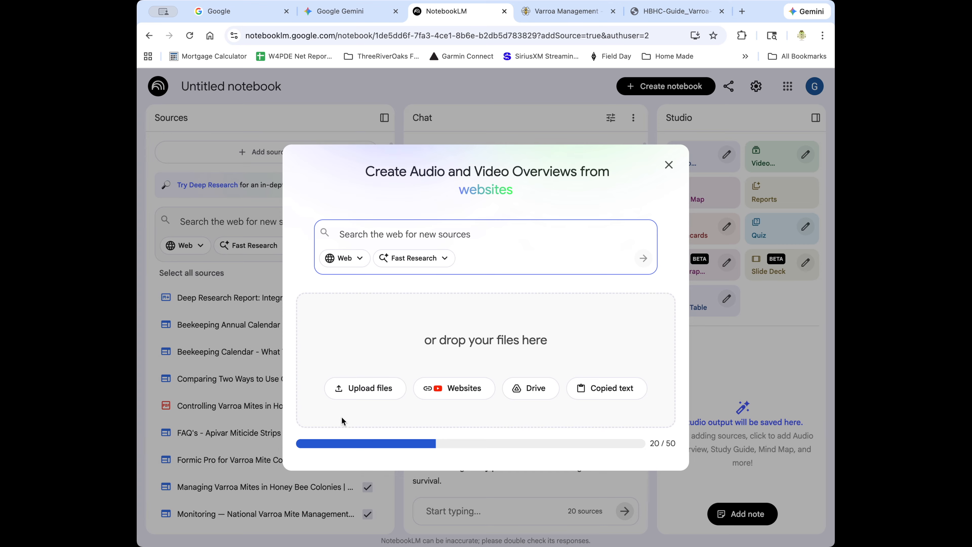
pyautogui.click(370, 388)
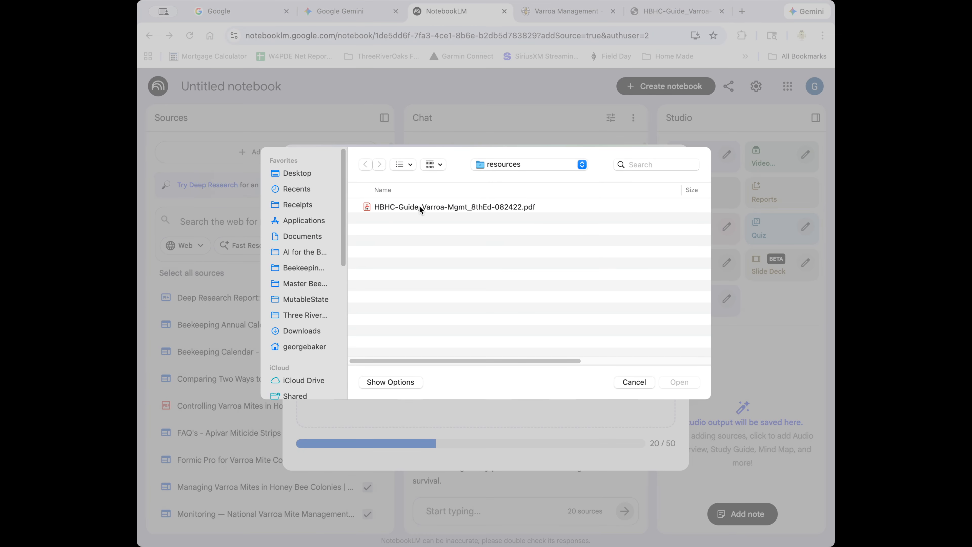
pyautogui.click(419, 205)
pyautogui.click(675, 382)
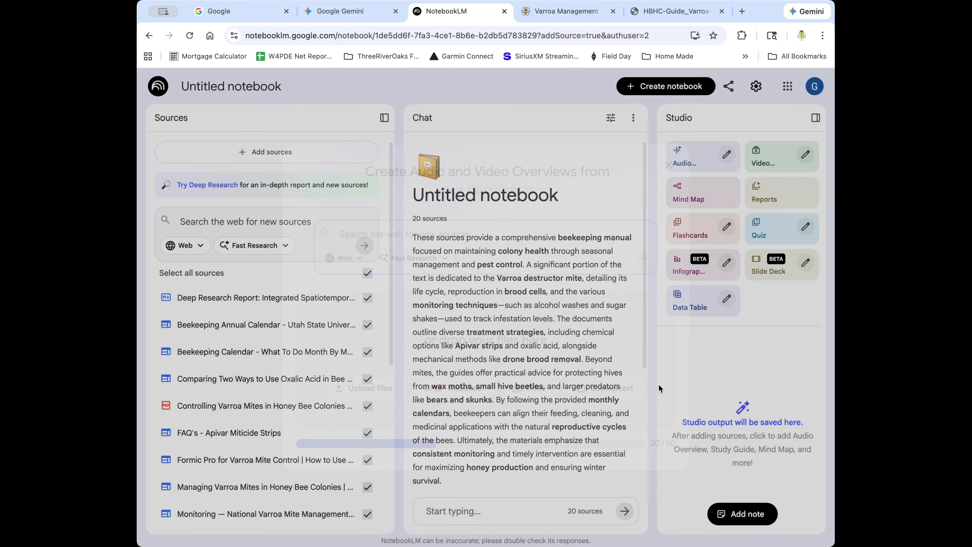
pyautogui.scroll(-8, 367, 331)
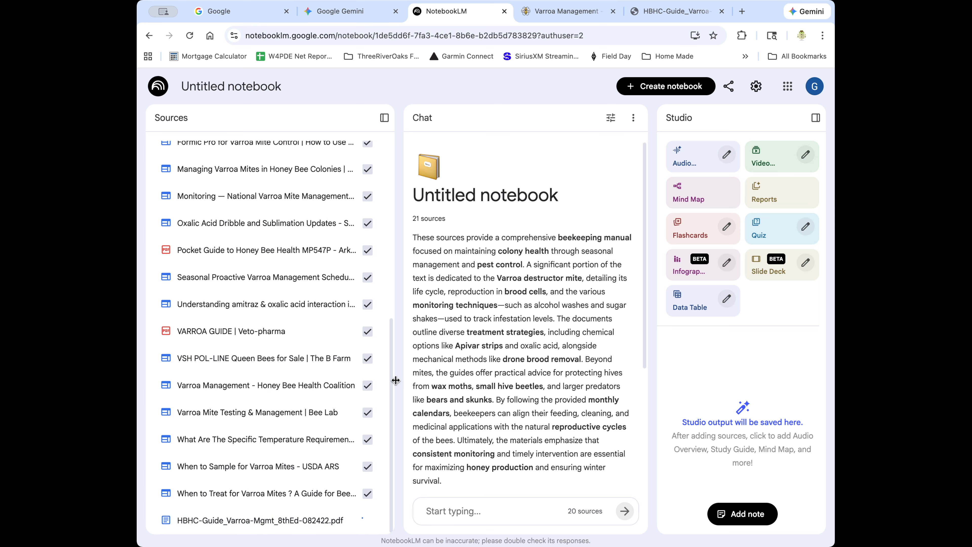
# Narrow the Sources pane and rename the notebook as Varroa Treatment Methods for Calendar Year.
pyautogui.moveTo(395, 309); pyautogui.dragTo(311, 308)
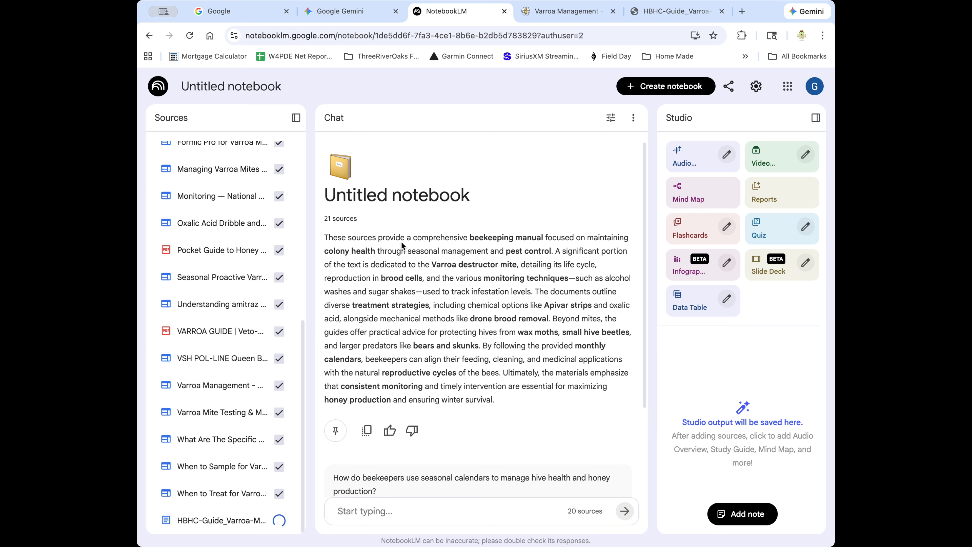
pyautogui.tripleClick(238, 82)
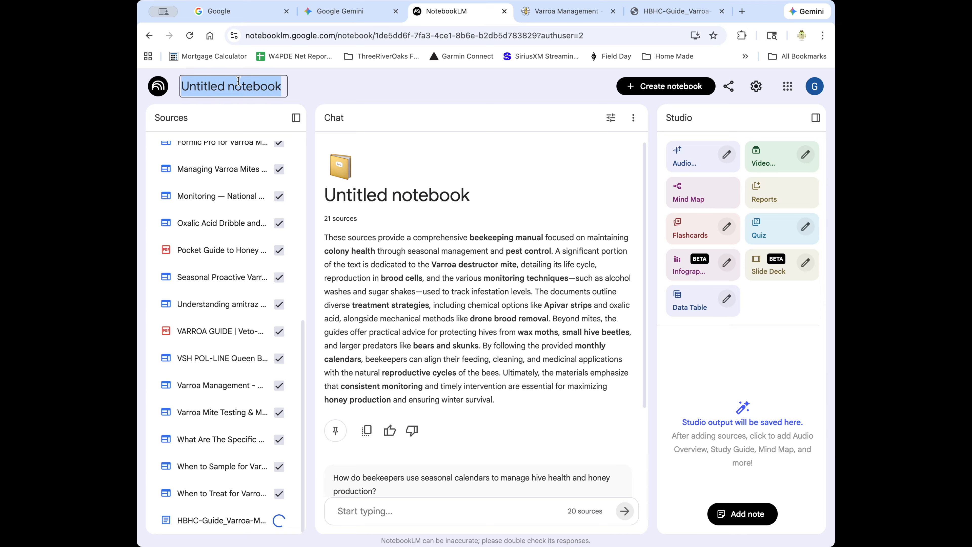
pyautogui.write('Varr')
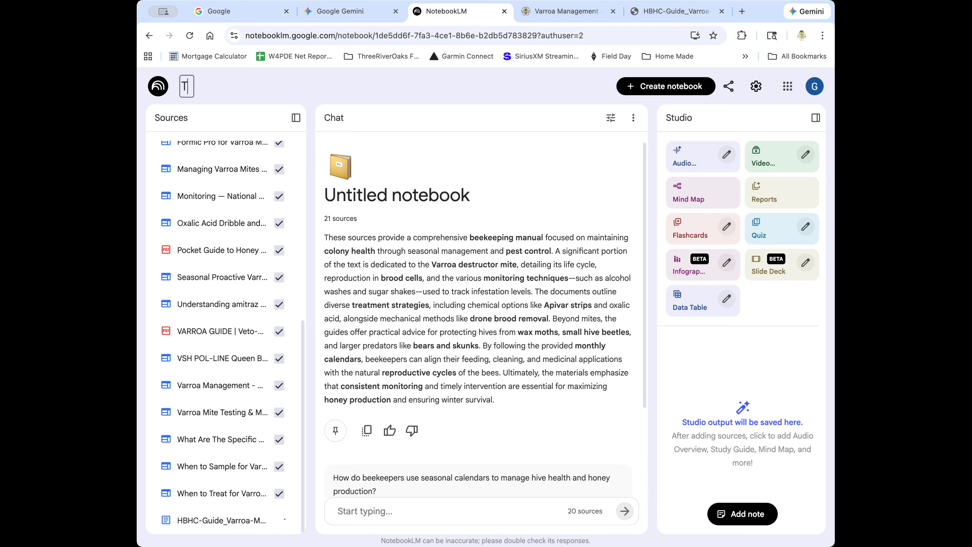
pyautogui.write('oa ')
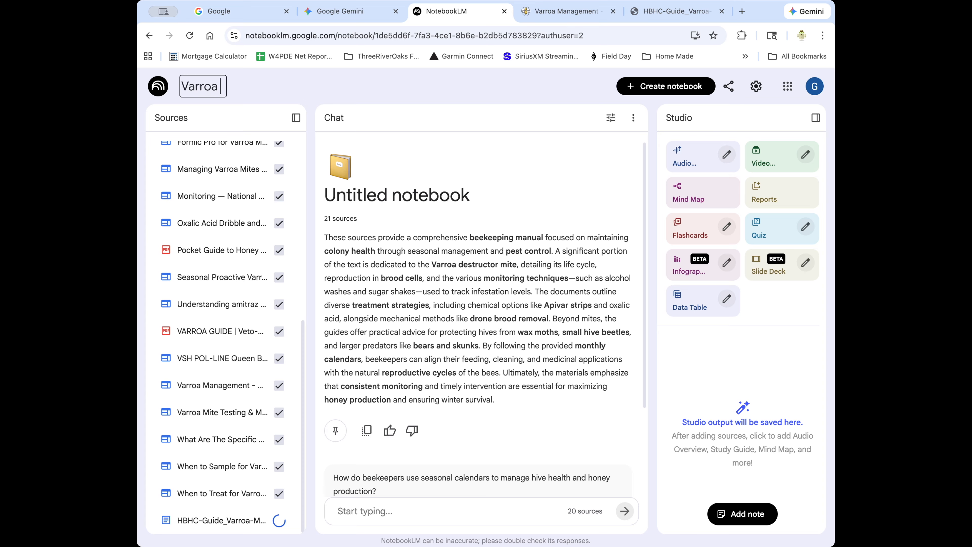
pyautogui.write('Treatment Metho')
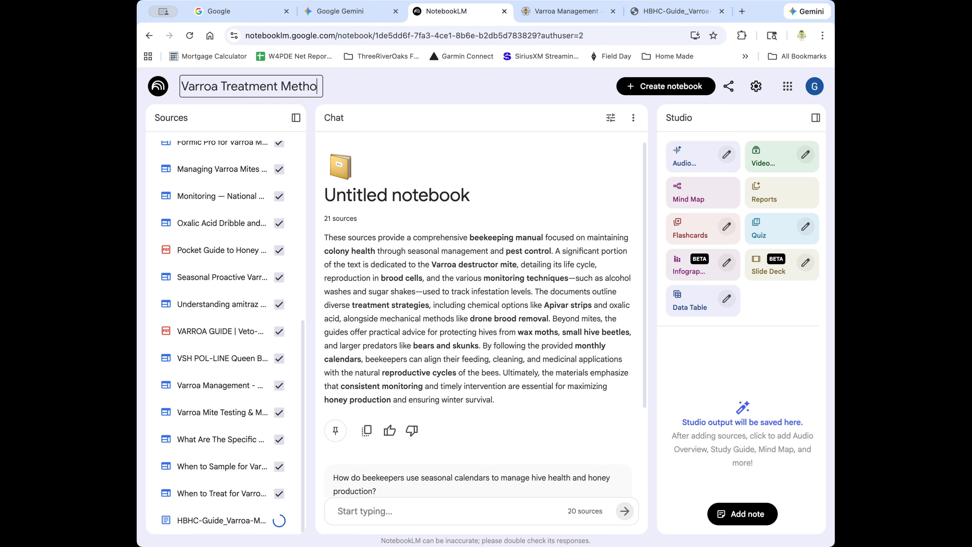
pyautogui.write('ds for Calendar ')
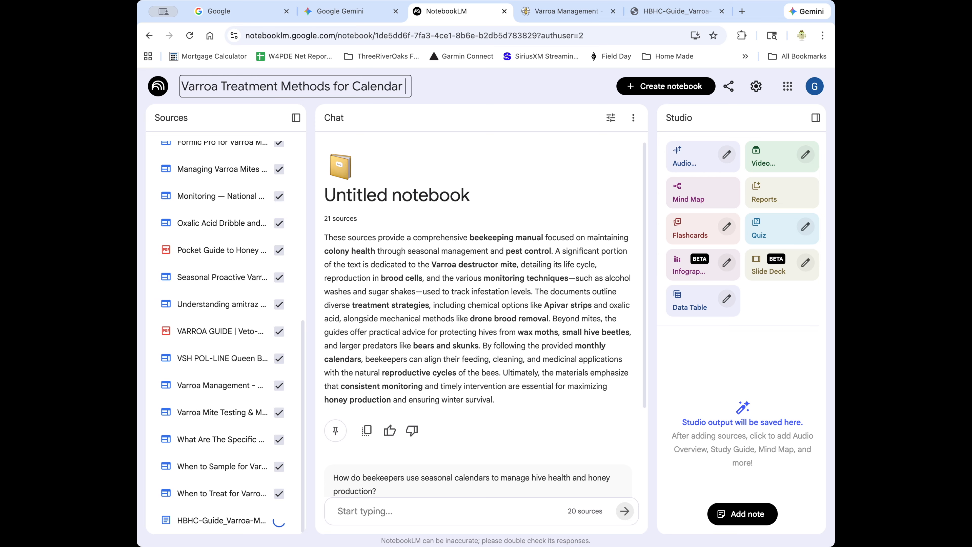
pyautogui.write('Year')
pyautogui.press('Return')
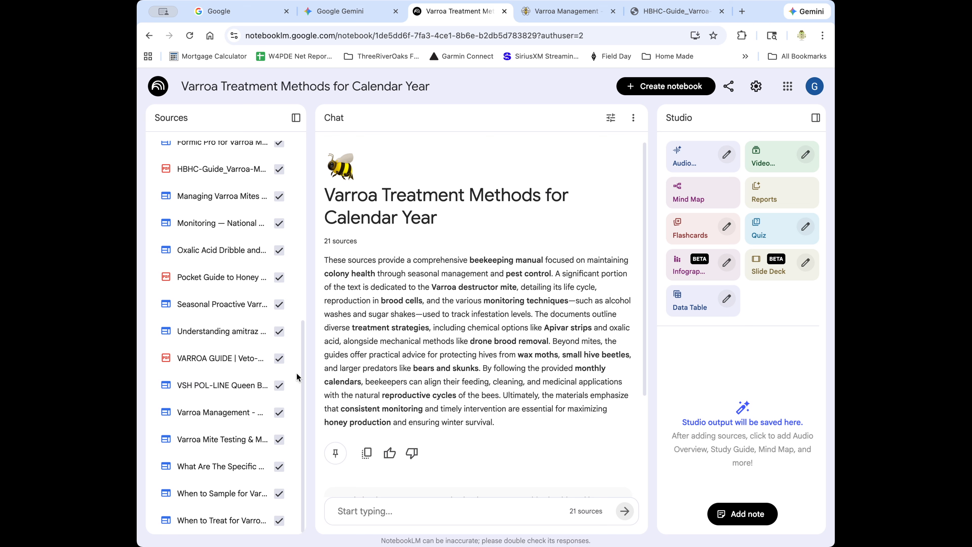
# Draft the chat prompt "Using all sources create a sound IPM based treatment plan for the entire year in my apiary.".
pyautogui.scroll(3, 214, 306)
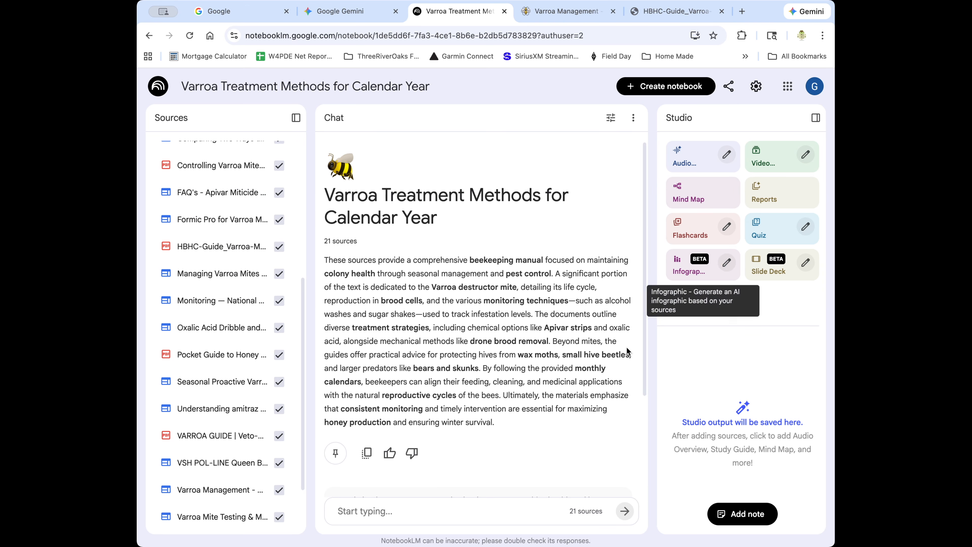
pyautogui.scroll(-3, 452, 315)
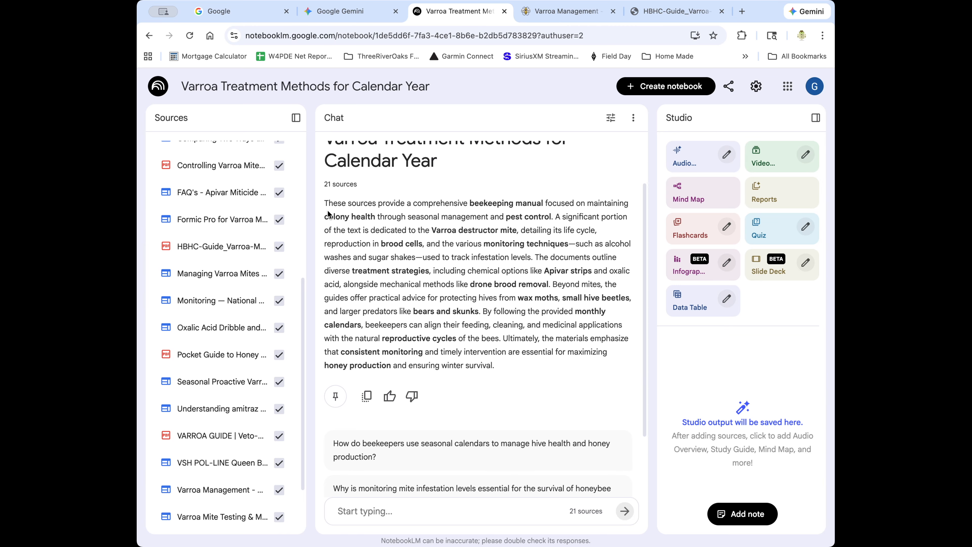
pyautogui.moveTo(328, 203)
pyautogui.mouseDown()
pyautogui.moveTo(468, 323)
pyautogui.moveTo(533, 353)
pyautogui.moveTo(502, 372)
pyautogui.moveTo(502, 357)
pyautogui.moveTo(229, 219)
pyautogui.moveTo(333, 204)
pyautogui.mouseUp()
pyautogui.scroll(-1, 453, 305)
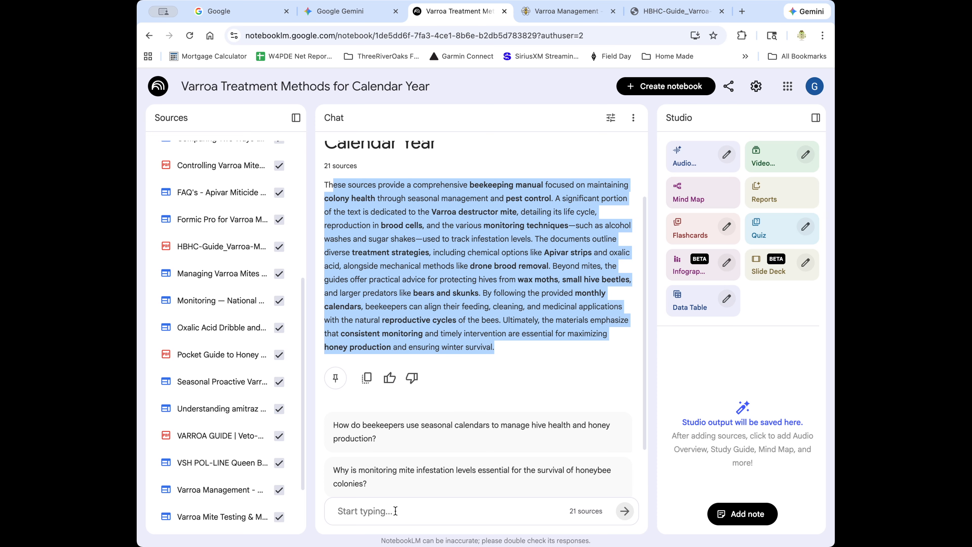
pyautogui.click(443, 513)
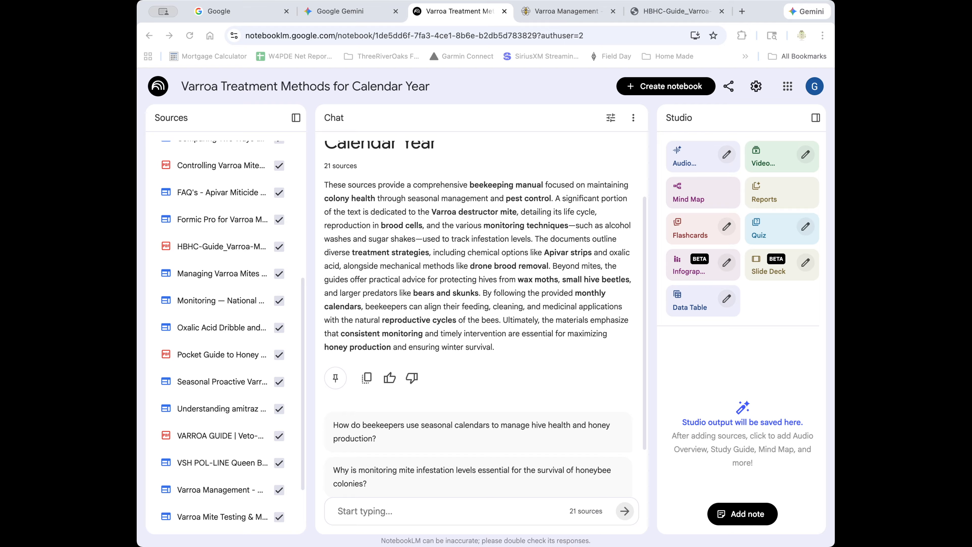
pyautogui.click(461, 510)
pyautogui.write('Using all sources create a sound IPM based treatment plan for the entire year in my apiary.')
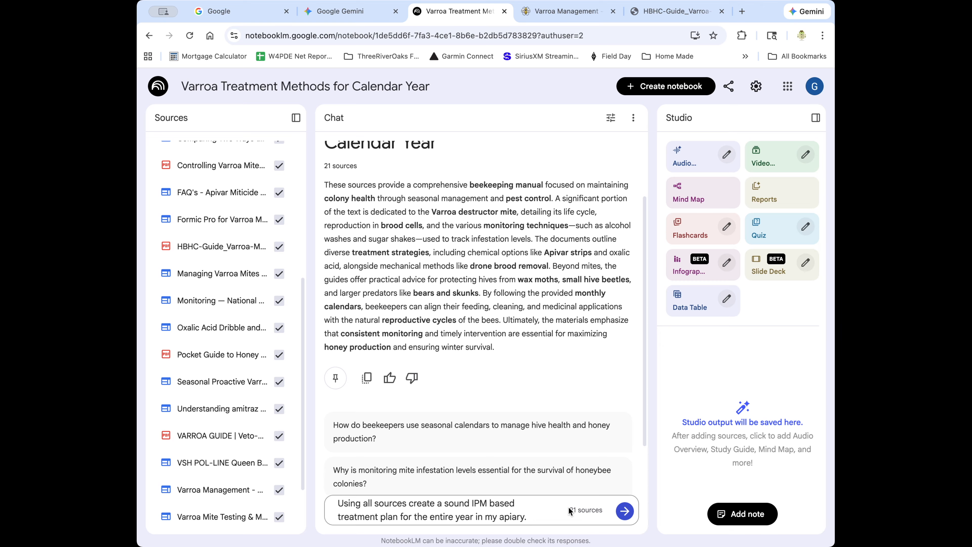
# Exclude the Pocket Guide to Honey Bee Health and Oxalic Acid Dribble sources from the chat and include both again.
pyautogui.click(279, 354)
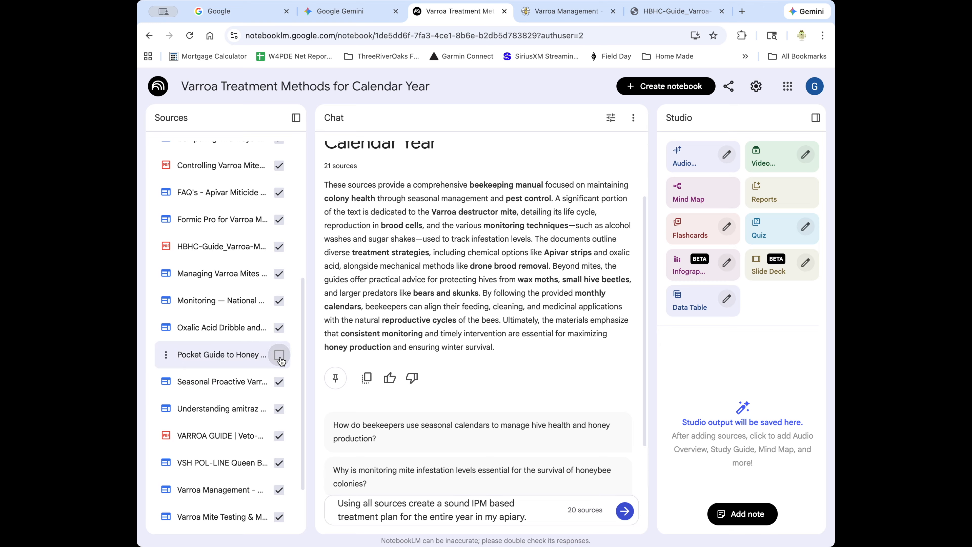
pyautogui.click(280, 329)
pyautogui.click(281, 356)
pyautogui.click(279, 328)
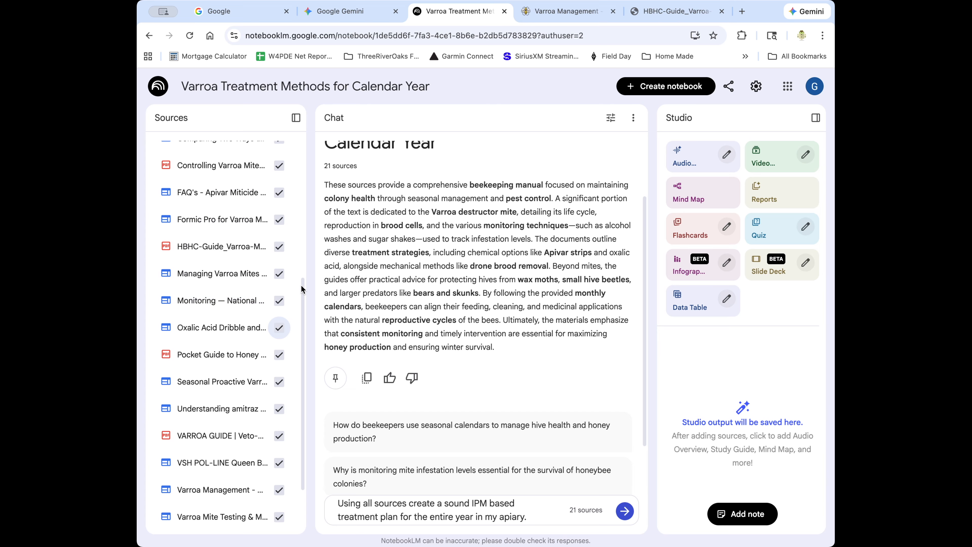
# Check that every source is selected and submit the drafted IPM treatment plan prompt.
pyautogui.scroll(5, 283, 291)
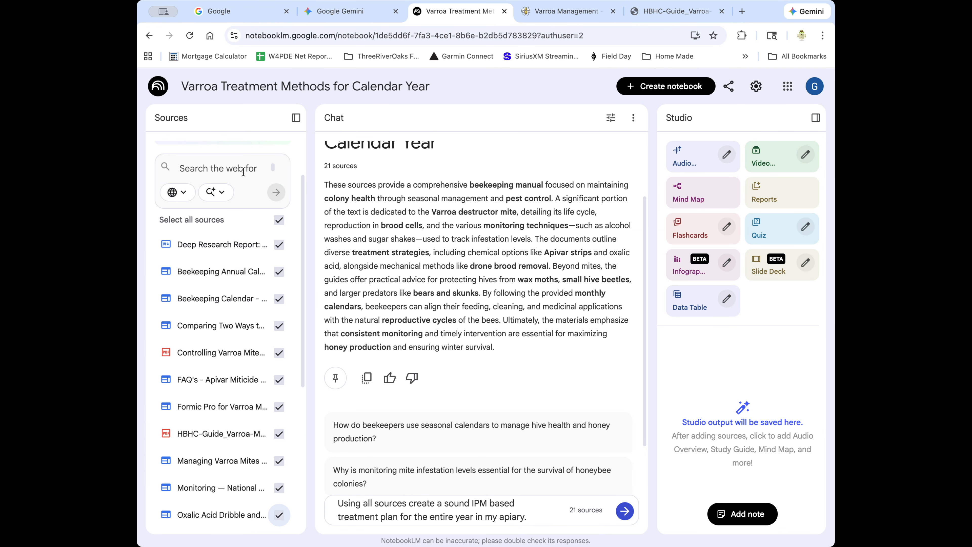
pyautogui.scroll(-5, 249, 327)
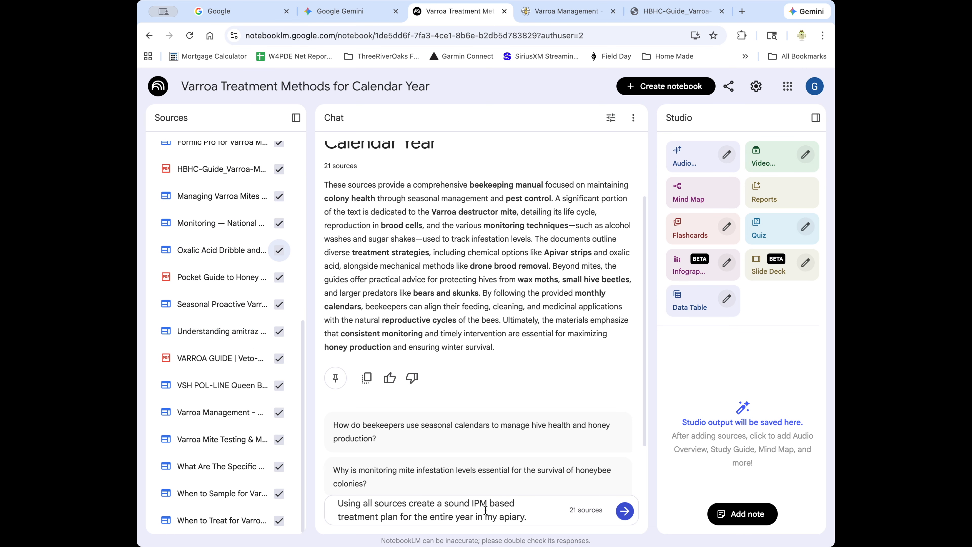
pyautogui.click(625, 510)
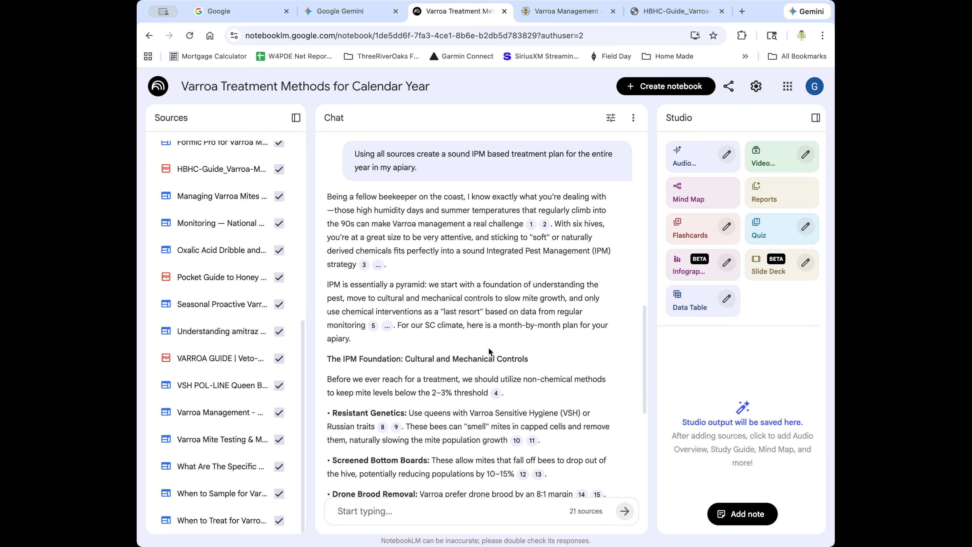
# Skim the generated treatment plan and return to the submitted prompt, highlighting its phrase "Using all sources".
pyautogui.scroll(-1, 489, 348)
pyautogui.scroll(-5, 489, 348)
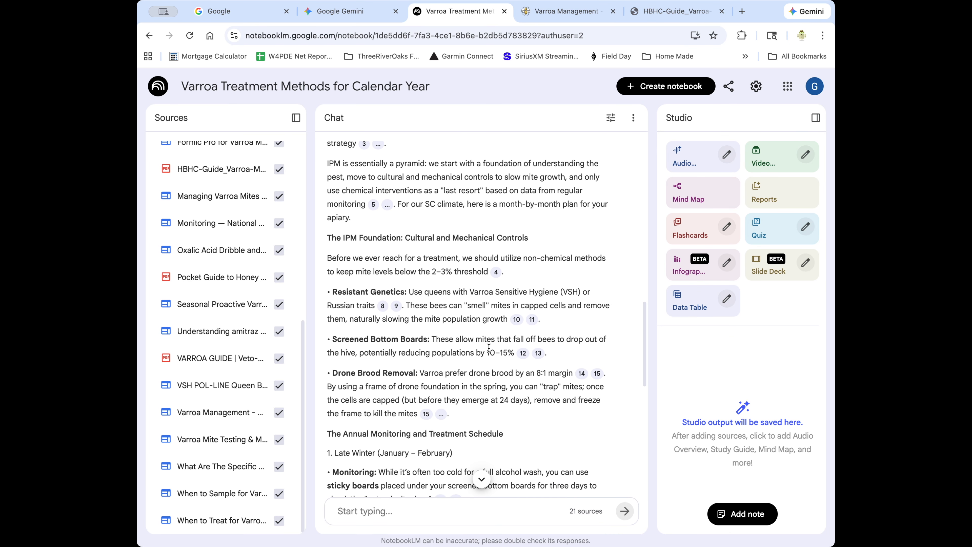
pyautogui.scroll(-2, 489, 347)
pyautogui.scroll(15, 489, 348)
pyautogui.scroll(-5, 486, 341)
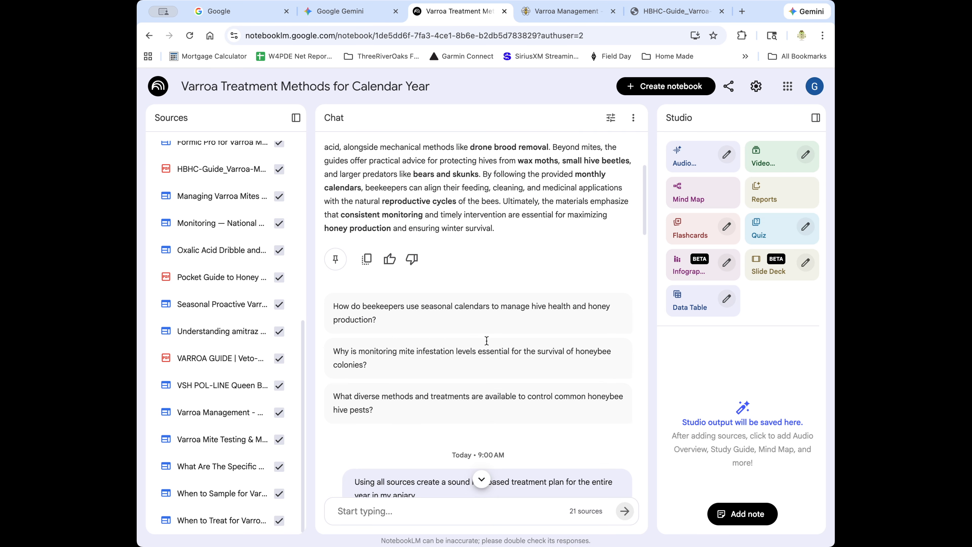
pyautogui.scroll(-10, 487, 340)
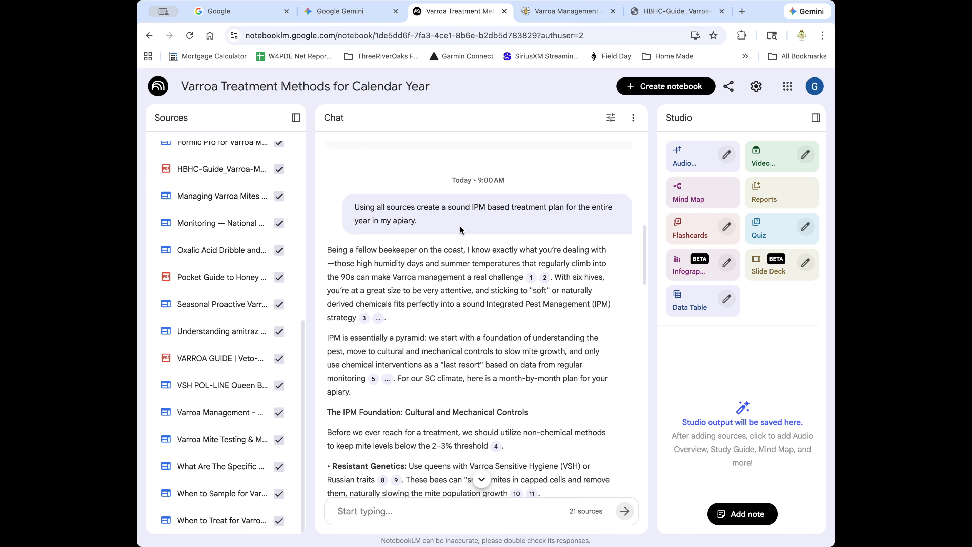
pyautogui.moveTo(355, 205); pyautogui.dragTo(418, 205)
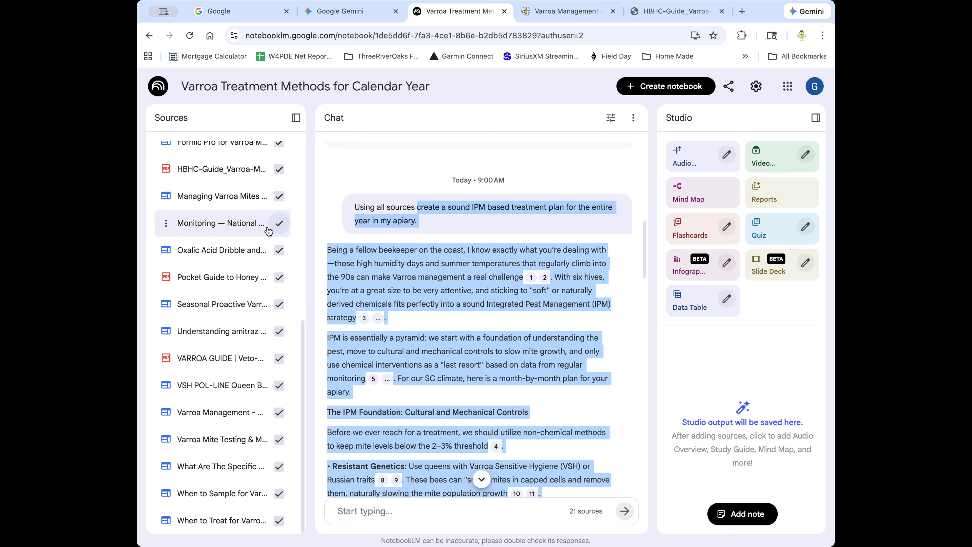
pyautogui.click(355, 209)
pyautogui.moveTo(355, 207); pyautogui.dragTo(414, 207)
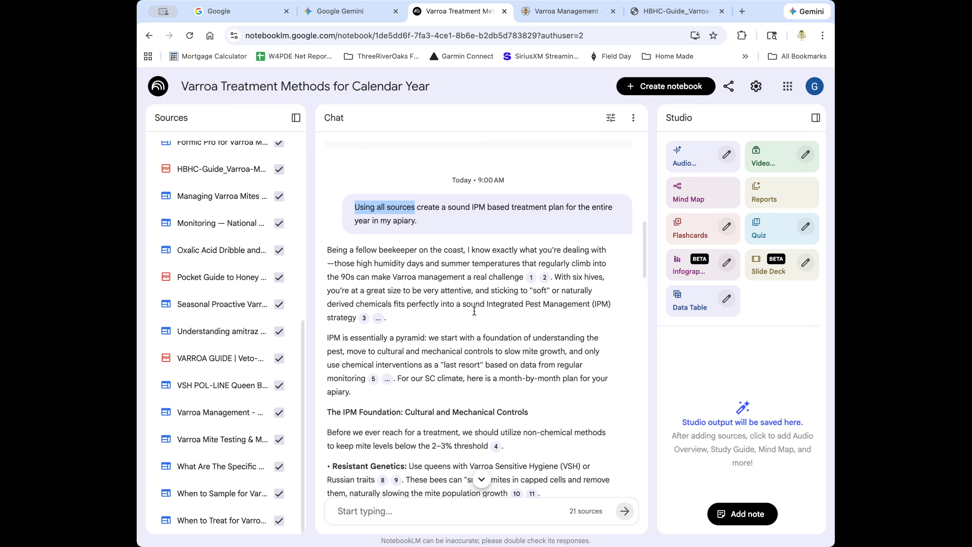
# Read the answer's IPM Foundation section, highlighting the non-chemical methods advice and the Resistant Genetics and Screened Bottom Boards points.
pyautogui.scroll(-1, 481, 317)
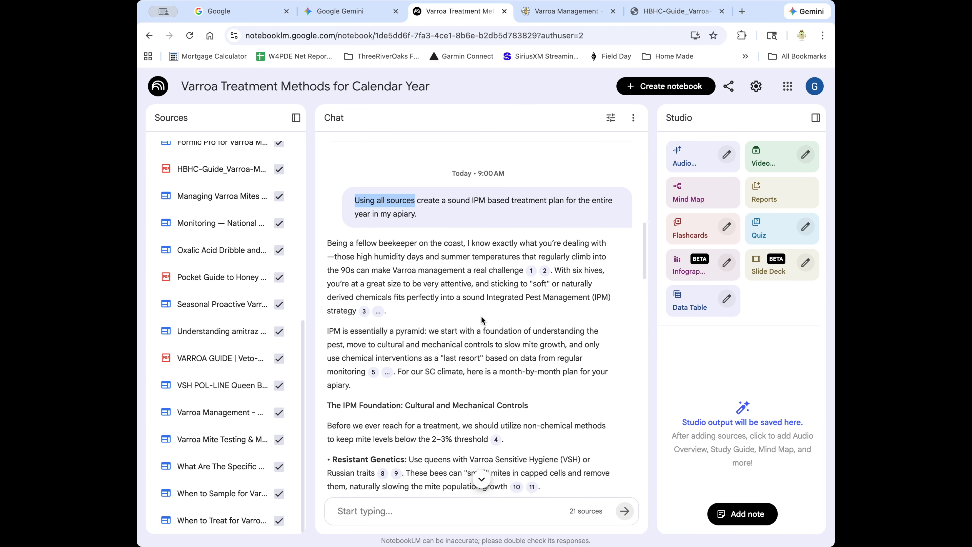
pyautogui.scroll(-5, 482, 320)
pyautogui.scroll(-1, 481, 316)
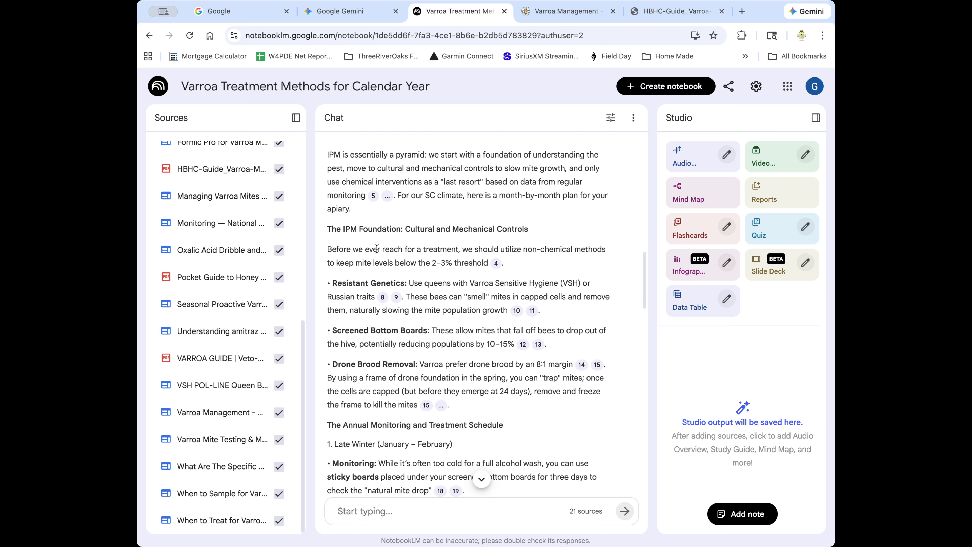
pyautogui.moveTo(375, 250); pyautogui.dragTo(533, 268)
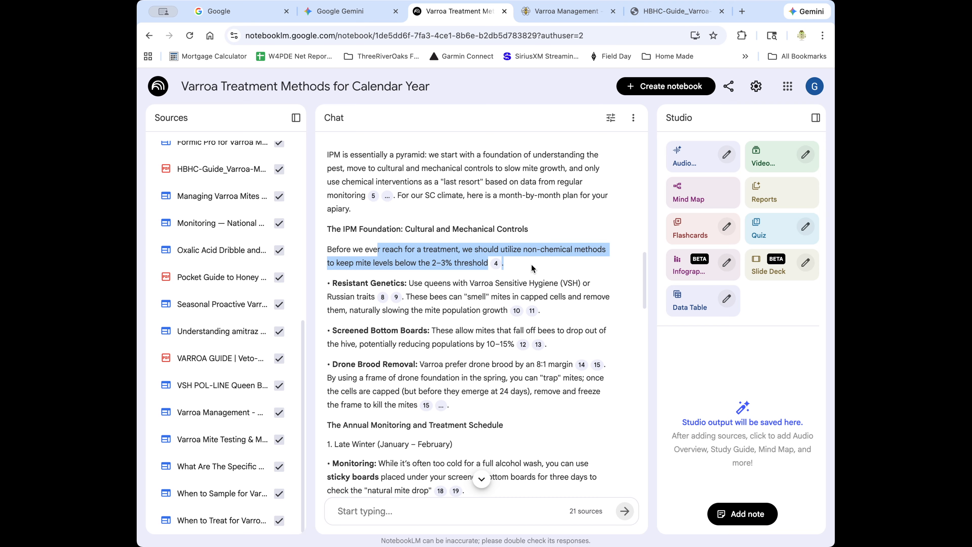
pyautogui.click(546, 250)
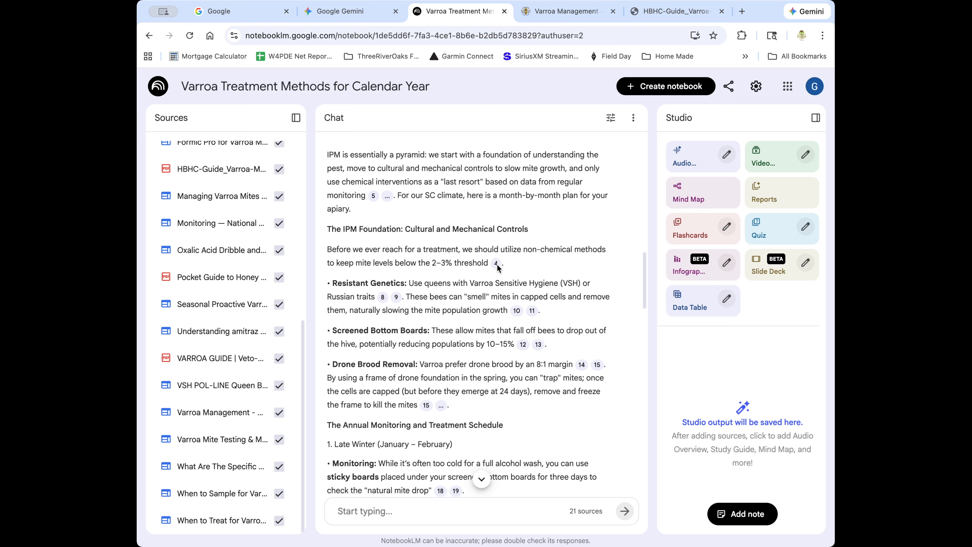
pyautogui.scroll(-2, 488, 270)
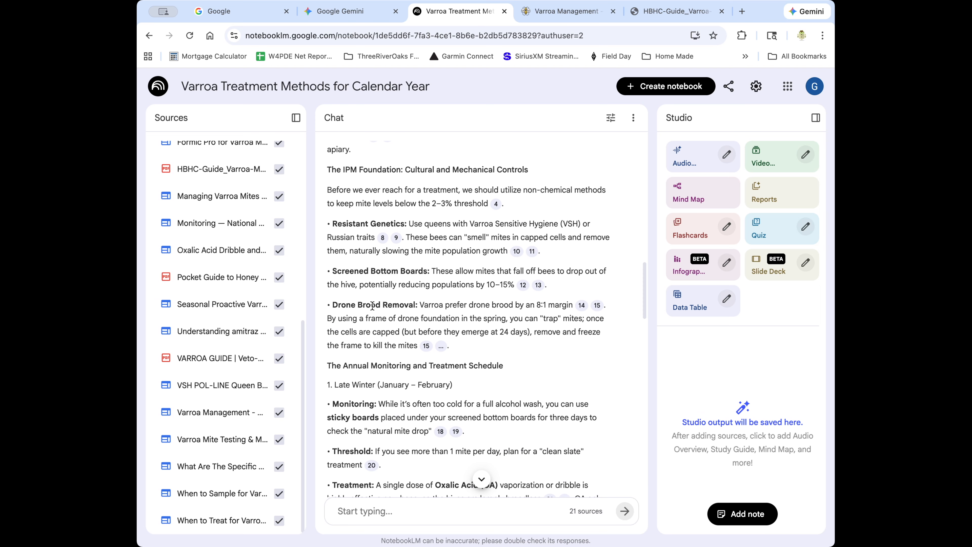
pyautogui.moveTo(337, 222); pyautogui.dragTo(406, 221)
pyautogui.moveTo(342, 273); pyautogui.dragTo(428, 273)
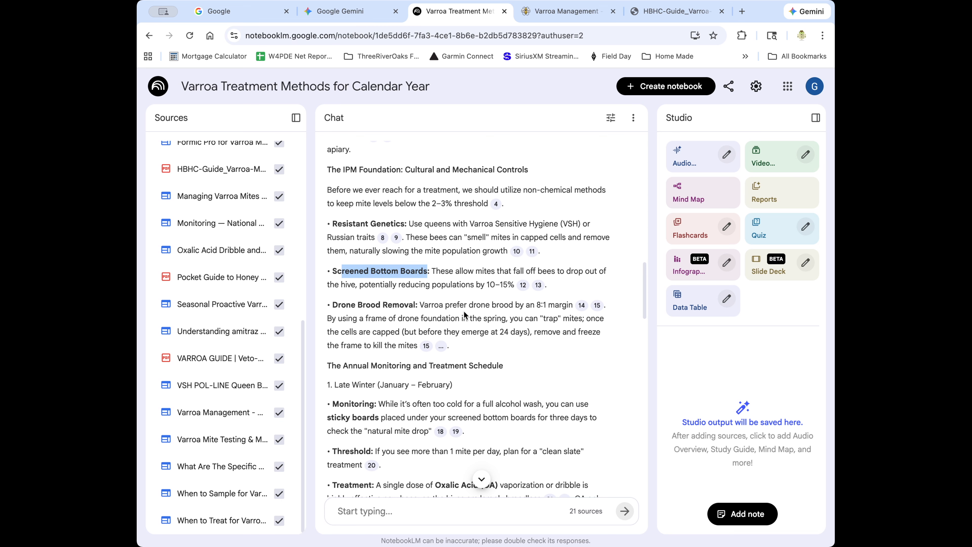
# Read the plan's Late Winter (January – February) section, highlighting its heading, Threshold advice and Monitoring advice on sticky boards.
pyautogui.scroll(-5, 466, 313)
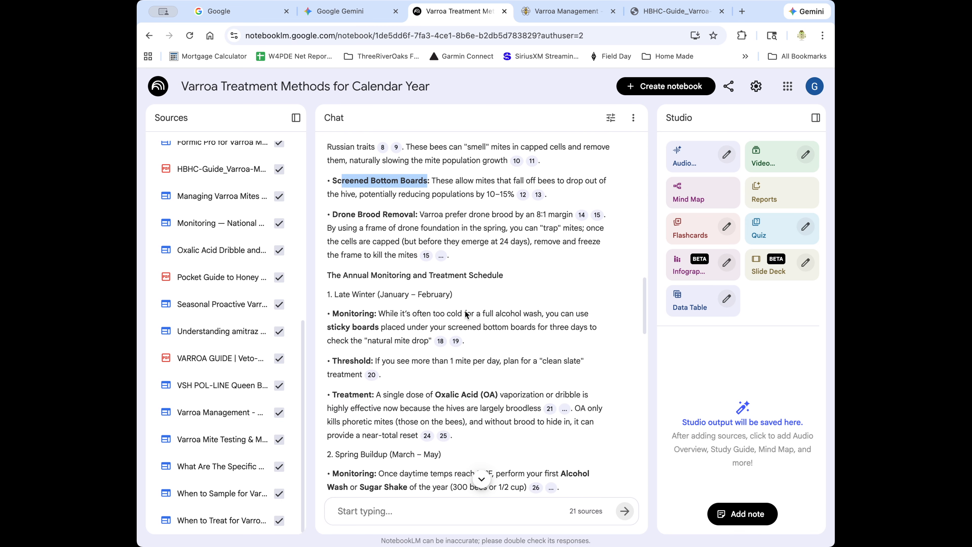
pyautogui.scroll(-3, 465, 312)
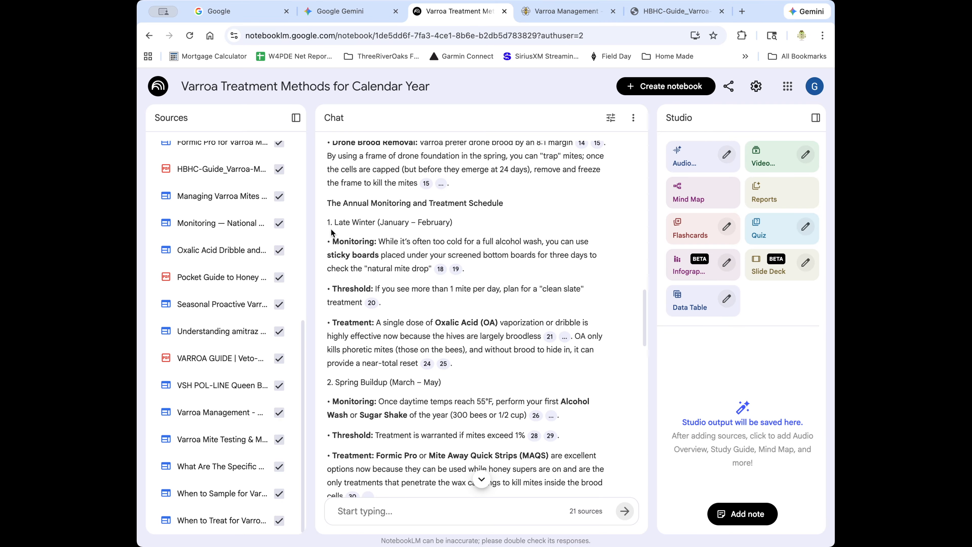
pyautogui.moveTo(335, 223); pyautogui.dragTo(460, 230)
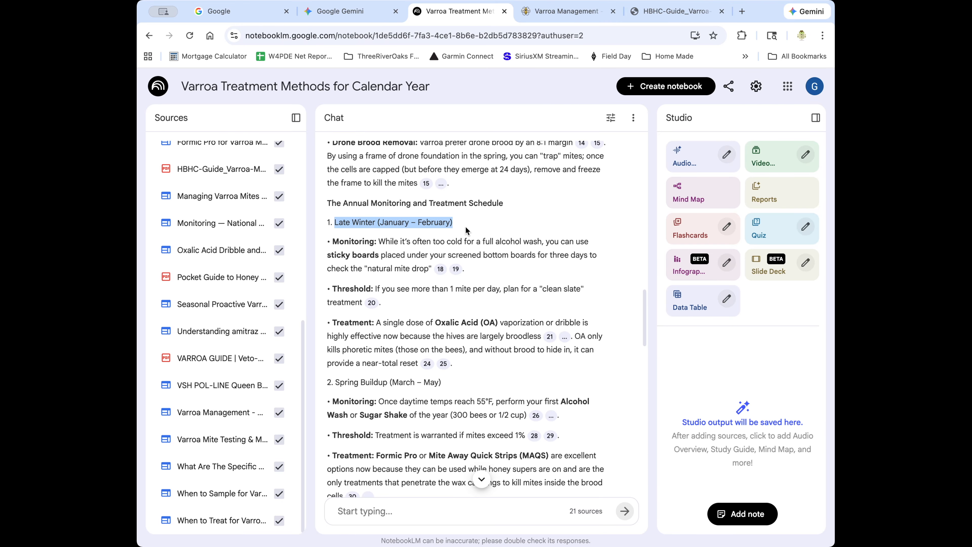
pyautogui.moveTo(375, 288); pyautogui.dragTo(361, 301)
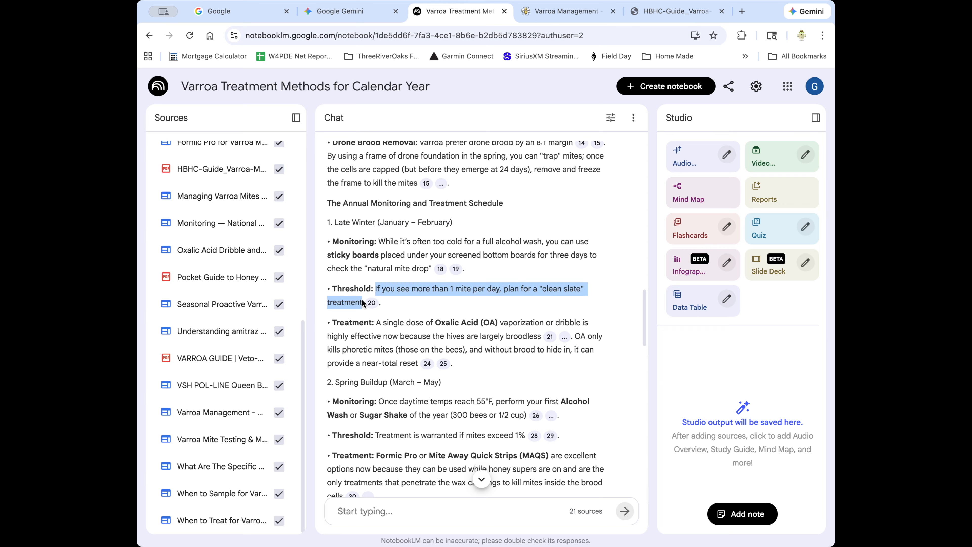
pyautogui.click(380, 239)
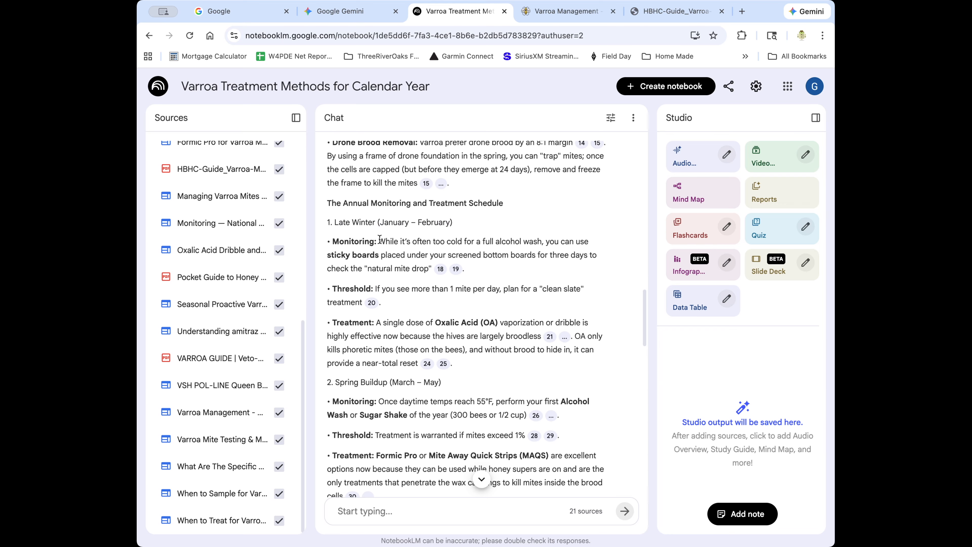
pyautogui.moveTo(381, 239); pyautogui.dragTo(432, 270)
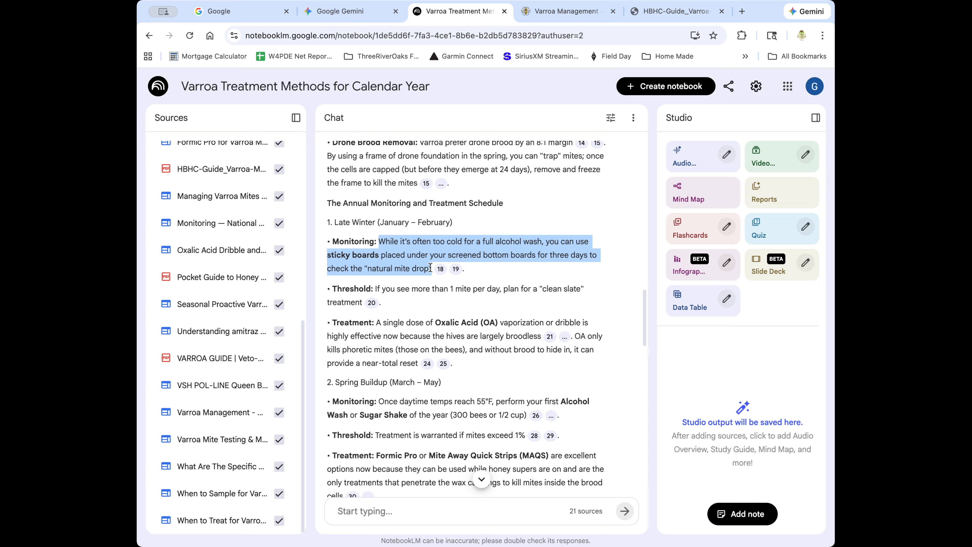
pyautogui.moveTo(431, 261); pyautogui.dragTo(381, 242)
pyautogui.click(379, 240)
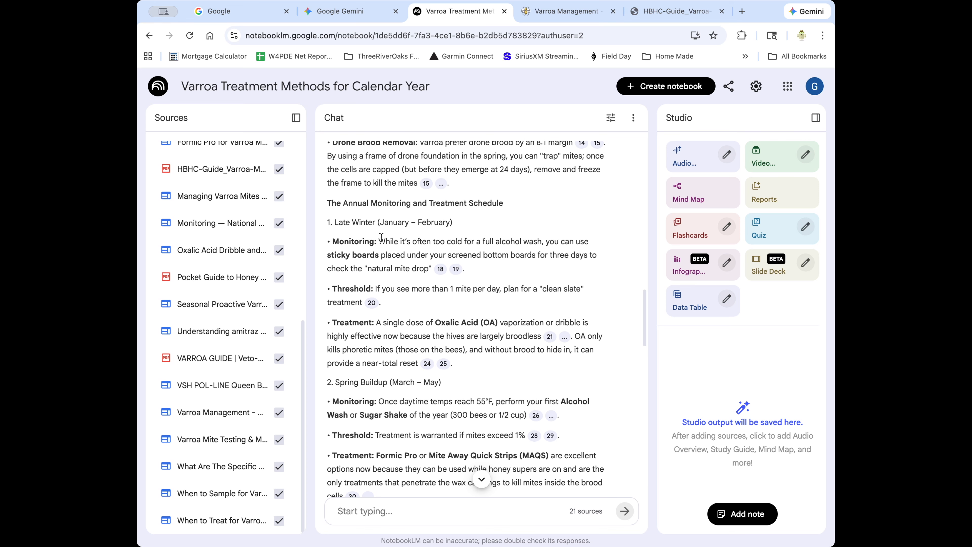
pyautogui.moveTo(379, 242); pyautogui.dragTo(404, 256)
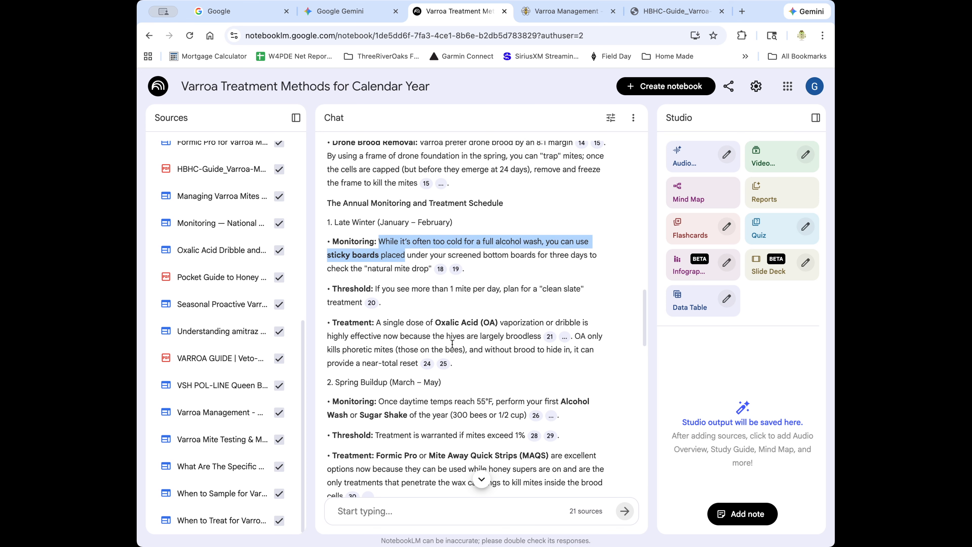
pyautogui.click(409, 290)
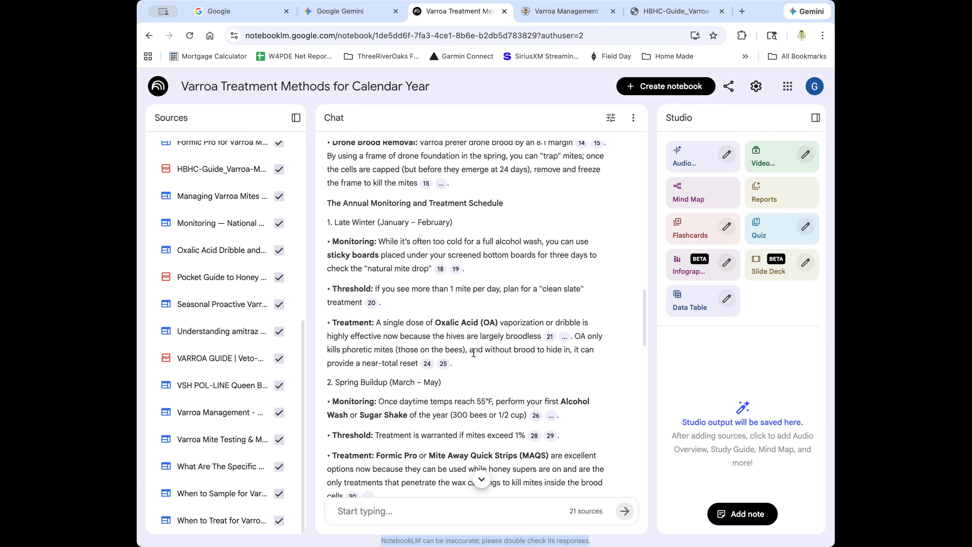
# Skim the remaining seasonal sections of the treatment plan through the summary table and the suggested follow-up questions.
pyautogui.scroll(-3, 473, 353)
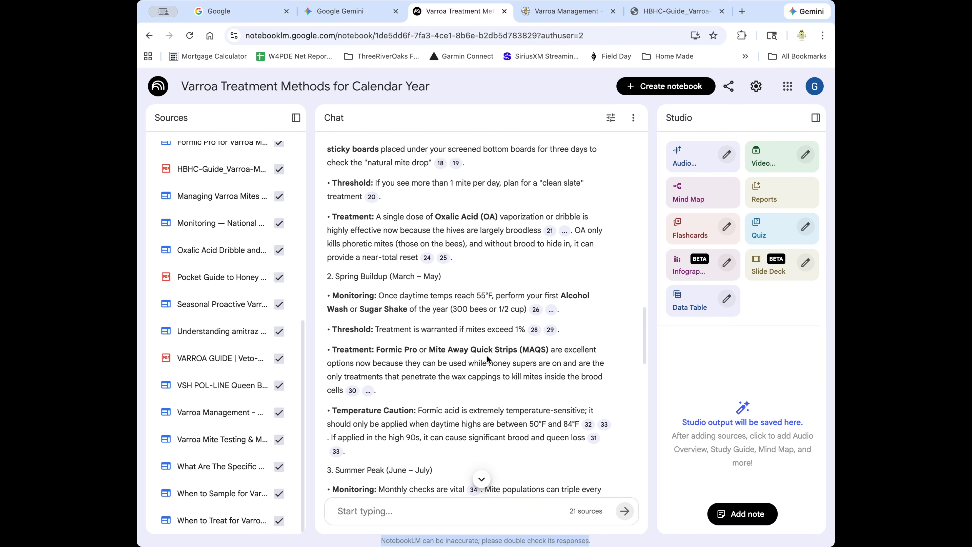
pyautogui.scroll(-12, 487, 356)
pyautogui.scroll(3, 417, 210)
pyautogui.scroll(-7, 417, 210)
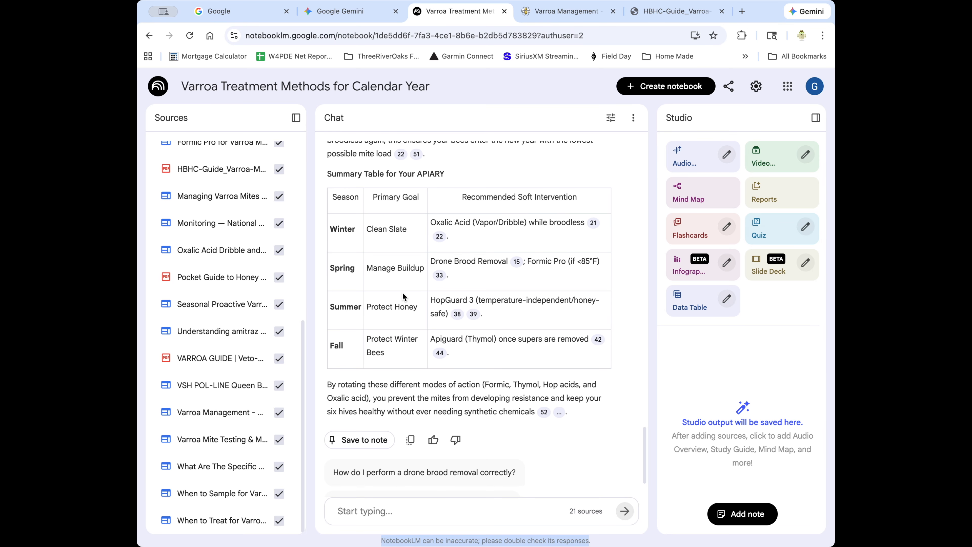
pyautogui.scroll(-2, 429, 361)
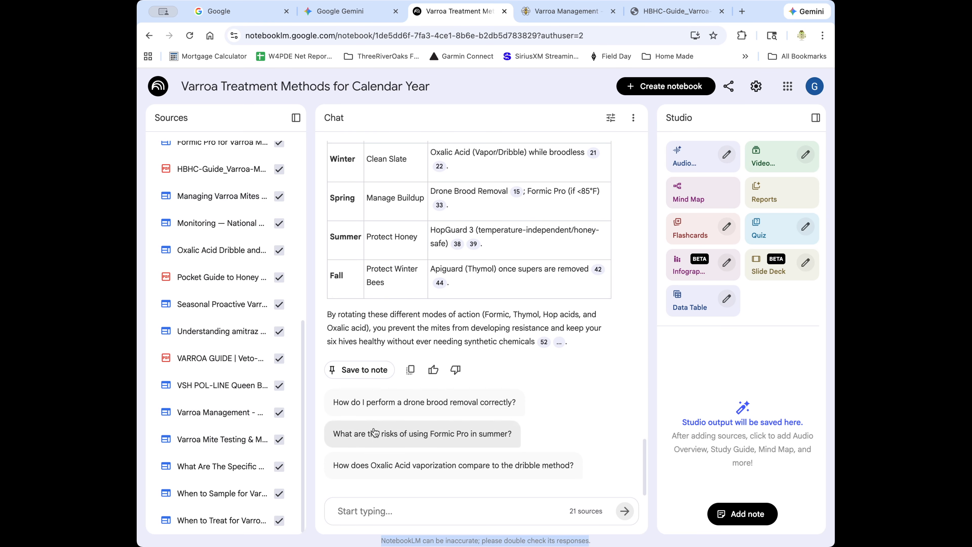
# Save the treatment plan answer to a note, skim the saved note, and return to the Studio overview.
pyautogui.click(368, 371)
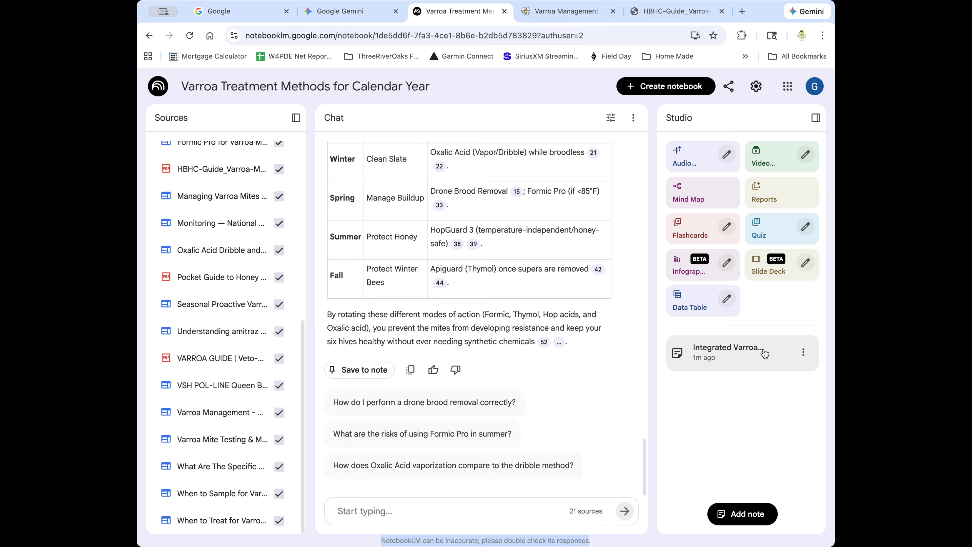
pyautogui.click(744, 347)
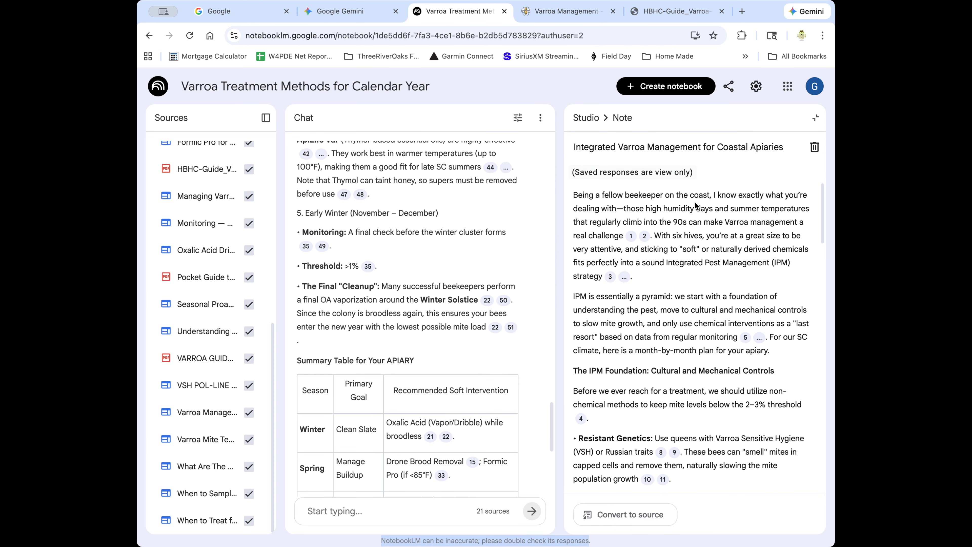
pyautogui.scroll(-5, 718, 366)
pyautogui.scroll(-10, 719, 366)
pyautogui.scroll(15, 719, 366)
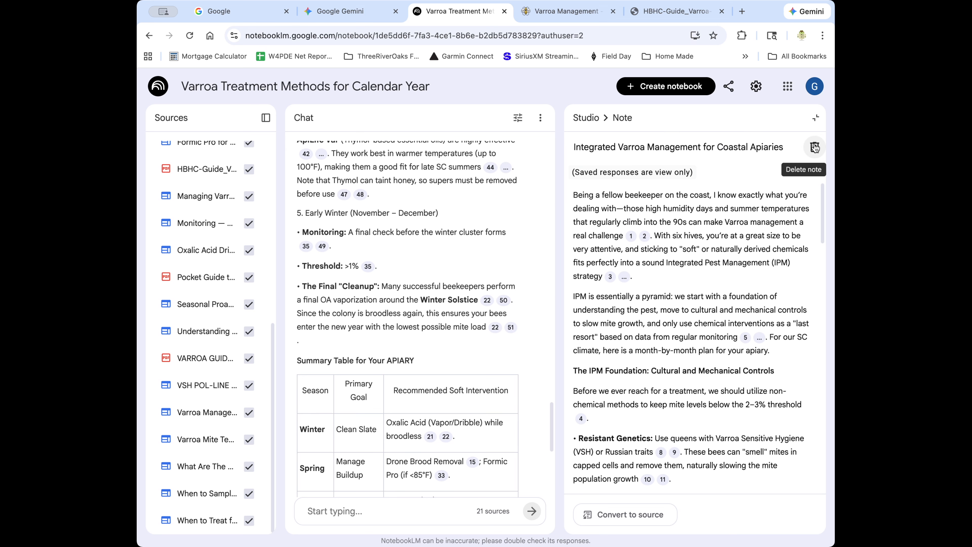
pyautogui.click(584, 116)
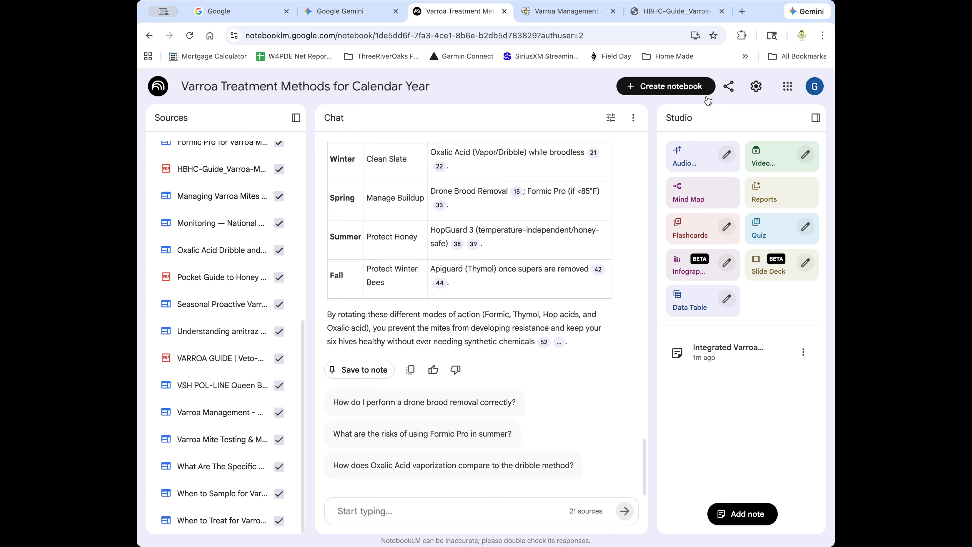
# Generate a Brief Audio Overview with the focus "I would like the hosts to focus on the importance of IPM in Varroa management.".
pyautogui.click(726, 154)
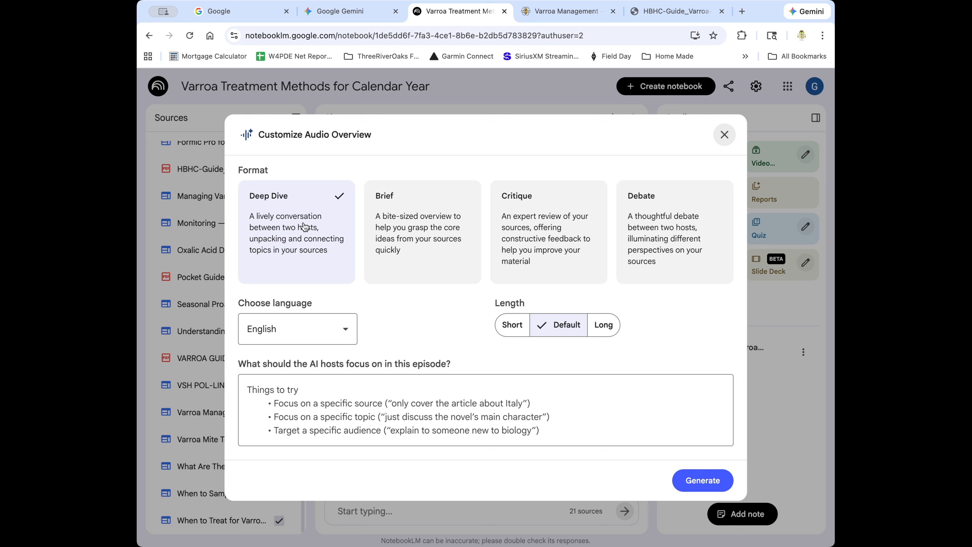
pyautogui.click(390, 199)
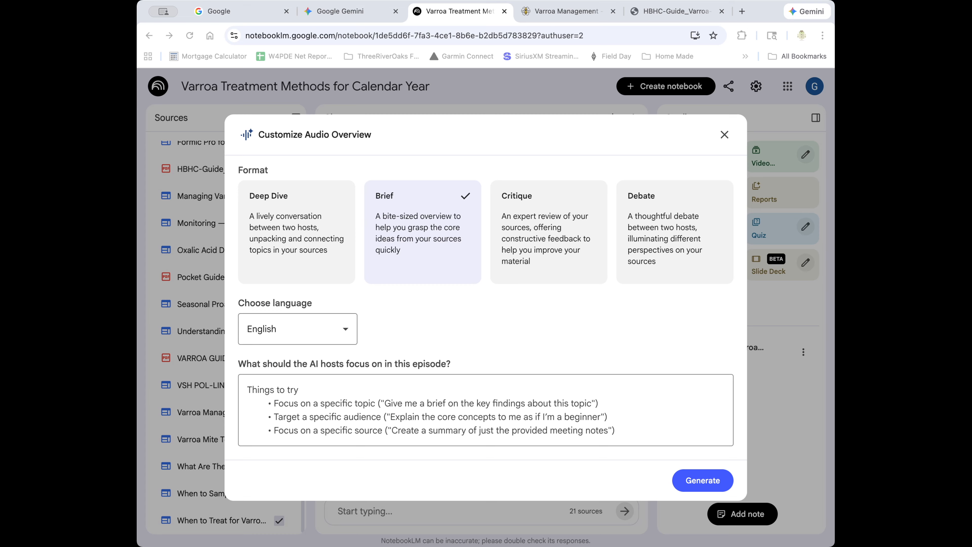
pyautogui.click(307, 390)
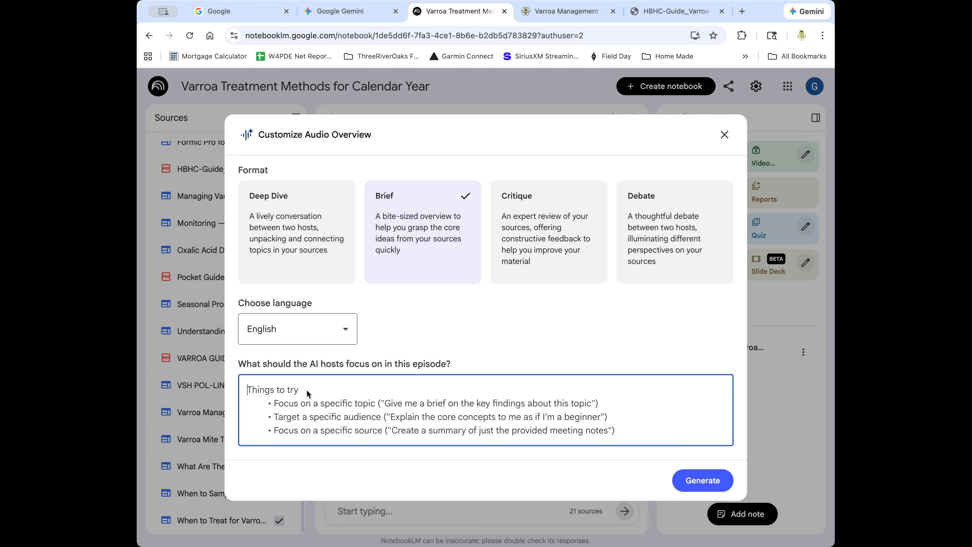
pyautogui.write('I would like the hosts to focus on the importance of IPM in Varroa management.')
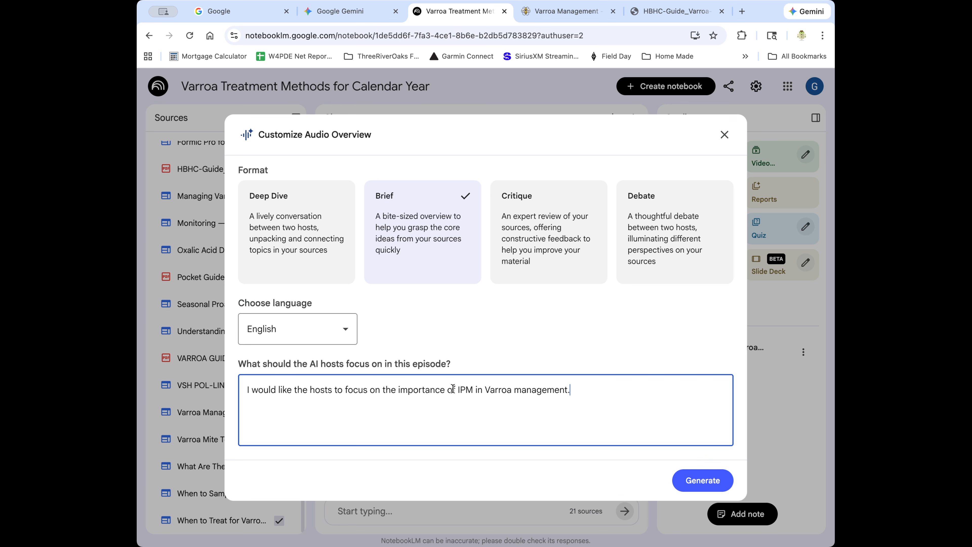
pyautogui.click(702, 481)
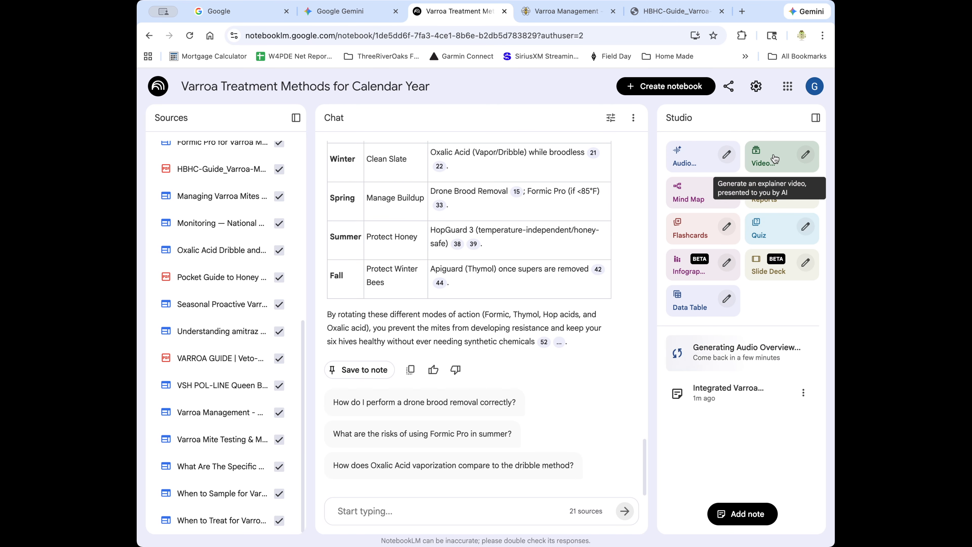
# Generate a Heritage-style Video Overview with the focus "I would like the host to focus on the best Varroa treatment for each season of the year.".
pyautogui.click(810, 153)
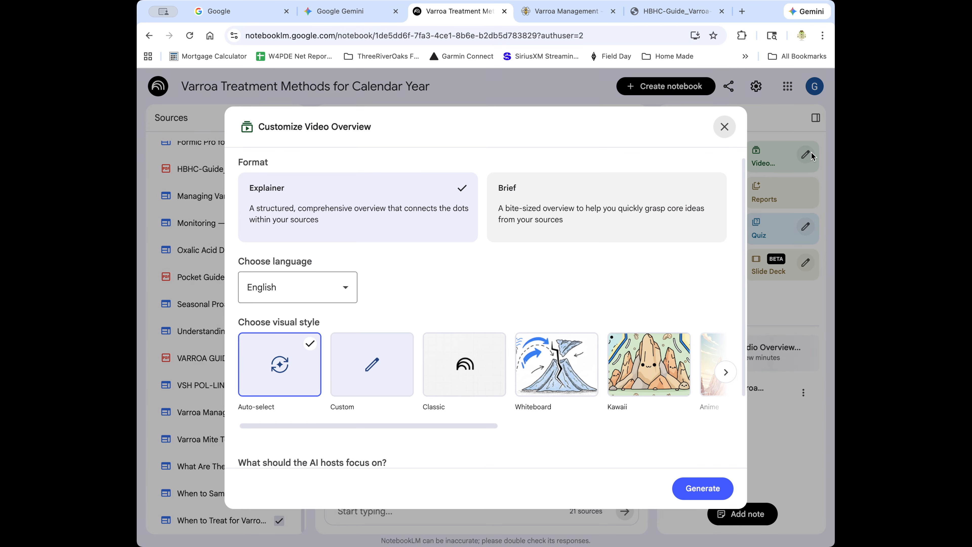
pyautogui.scroll(-3, 406, 431)
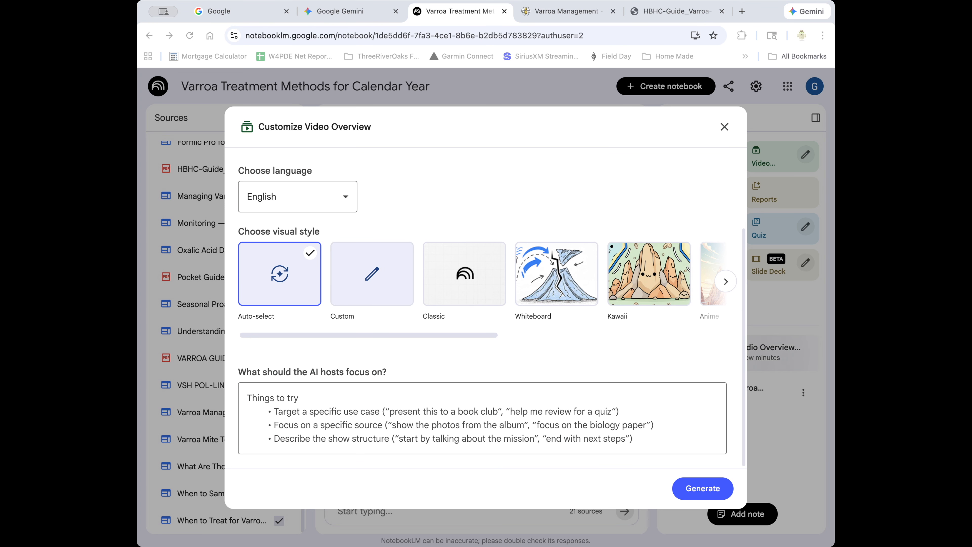
pyautogui.click(326, 398)
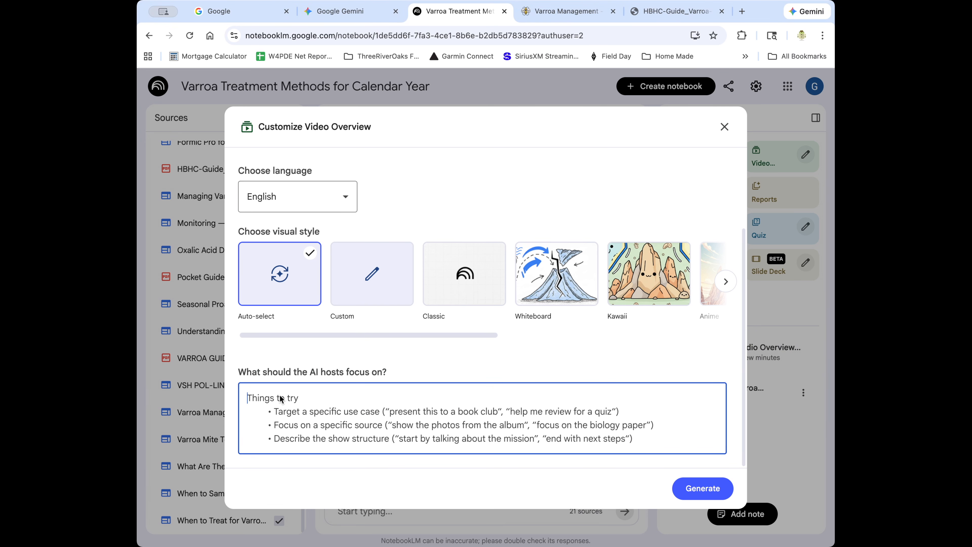
pyautogui.write('I would like the host to focus on the best Varroa treatment for each season of the year.')
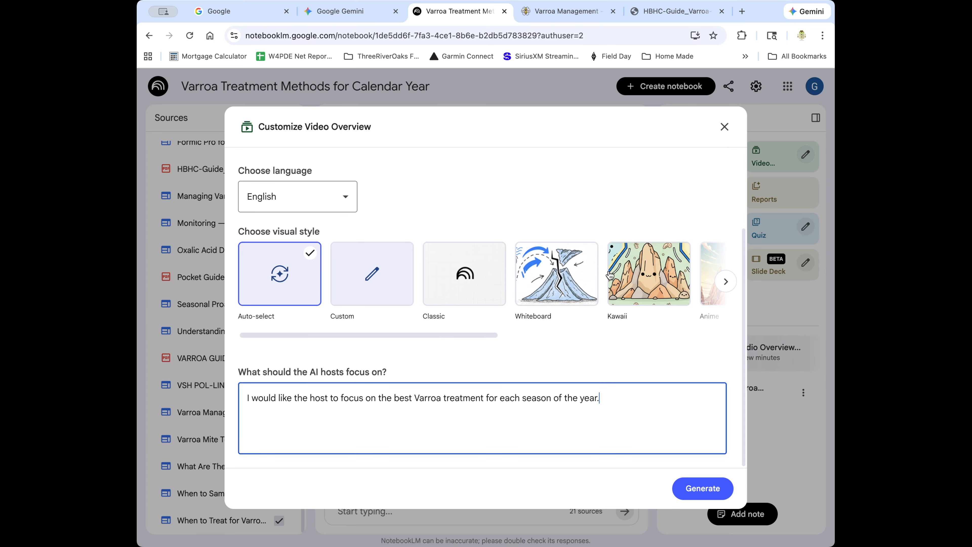
pyautogui.click(370, 282)
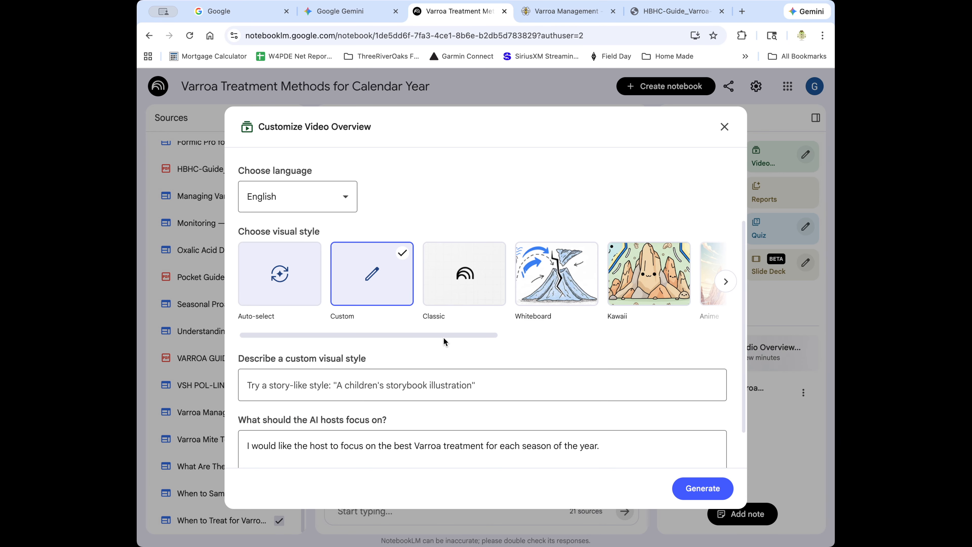
pyautogui.moveTo(444, 332); pyautogui.dragTo(671, 332)
pyautogui.click(645, 295)
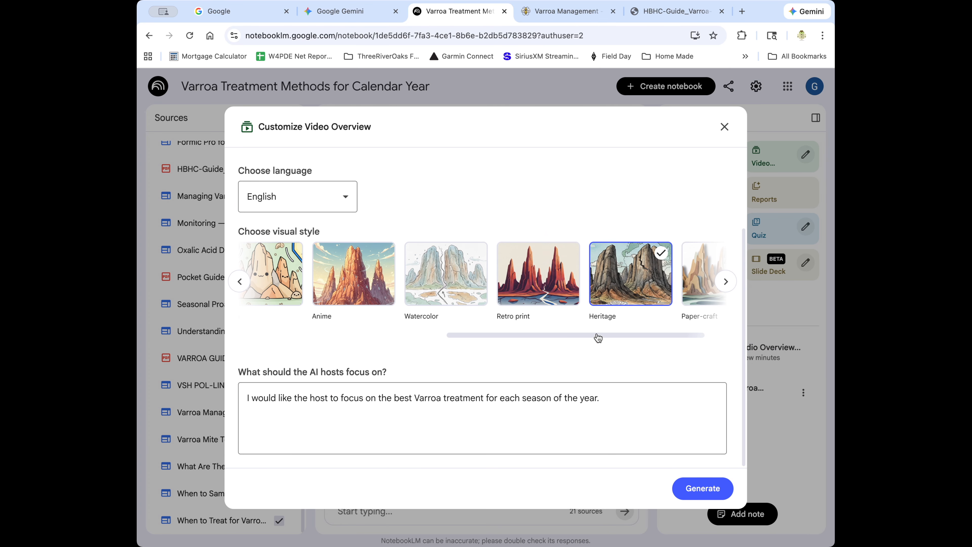
pyautogui.click(695, 486)
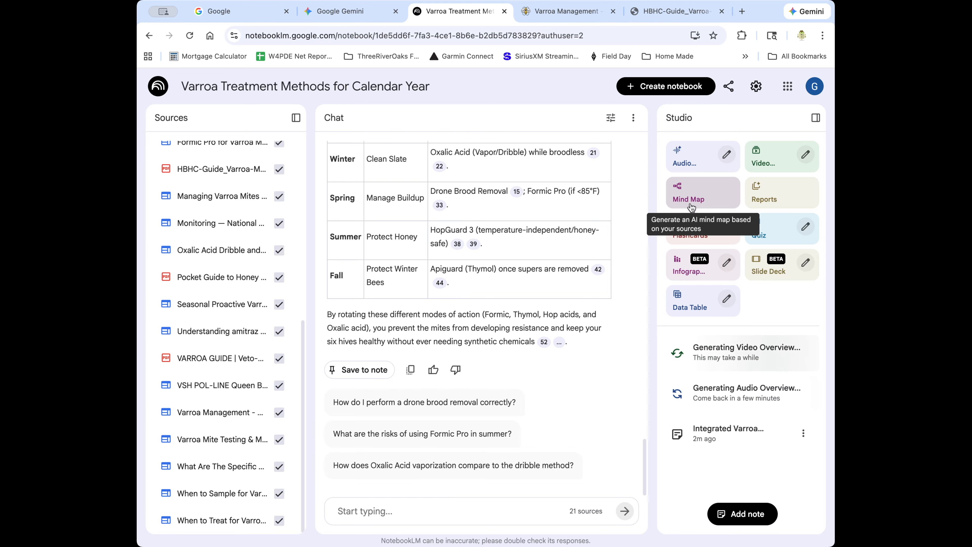
# Generate a mind map and a Briefing Doc report from the notebook's sources.
pyautogui.click(709, 196)
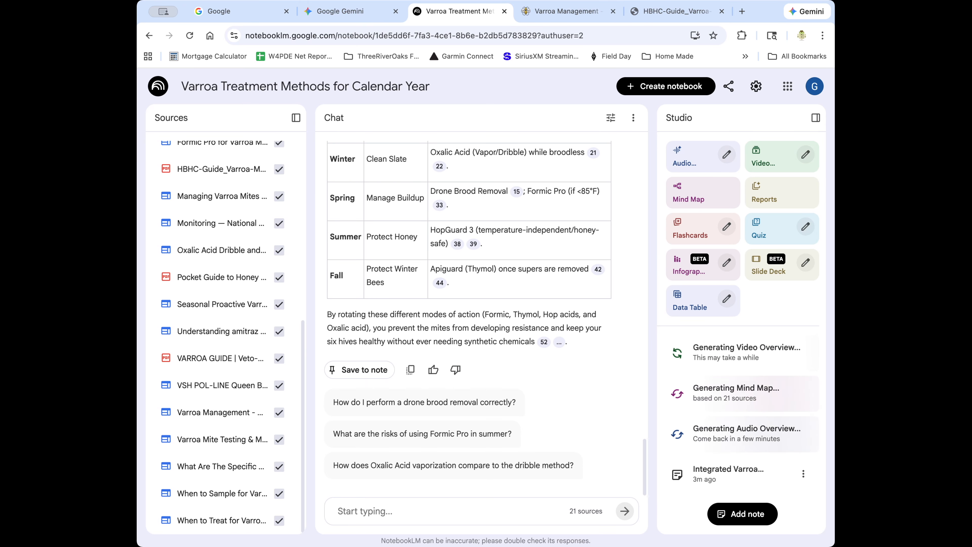
pyautogui.click(784, 193)
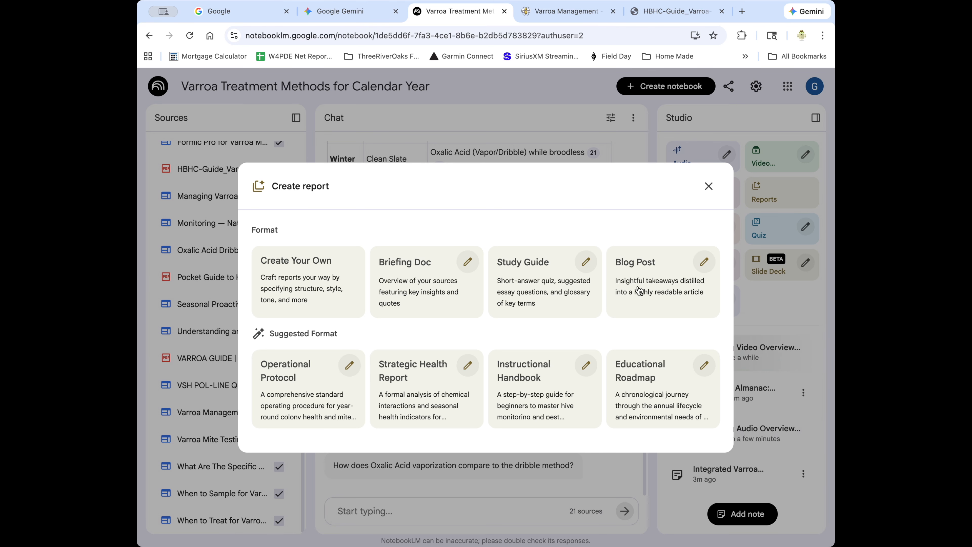
pyautogui.click(418, 275)
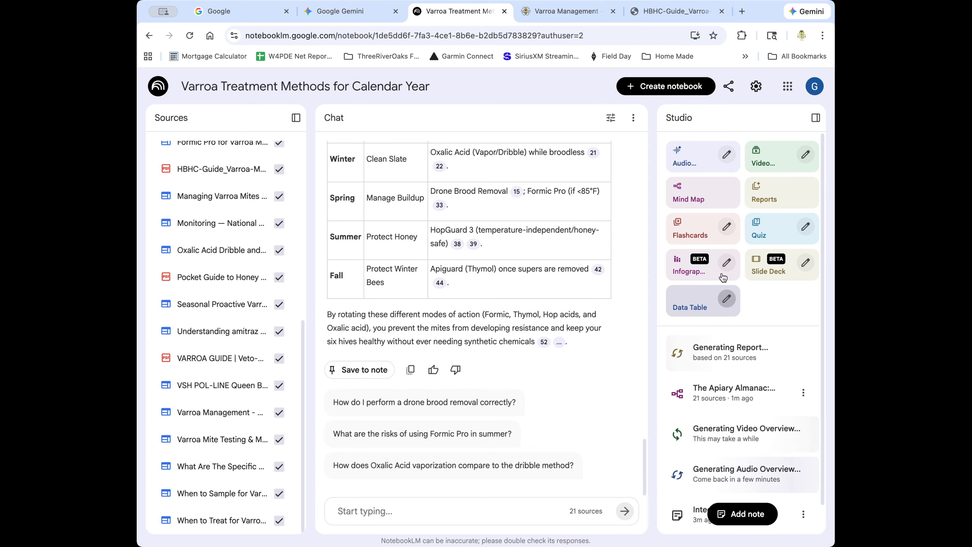
# Generate standard-count, medium-difficulty flashcards with the topic "I would like to focus on the Varroa mite lifecycle, specific treatment option as well as monitoring options.".
pyautogui.click(707, 232)
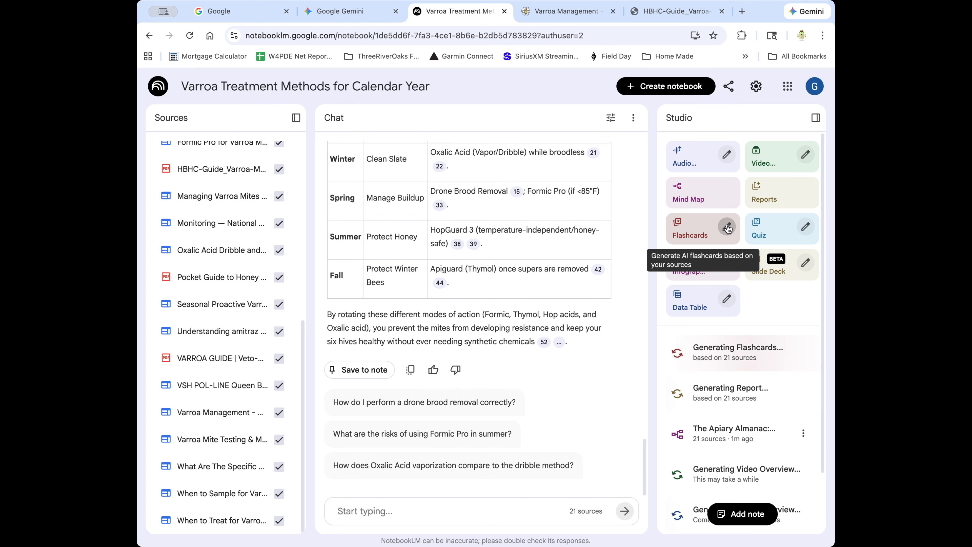
pyautogui.click(727, 227)
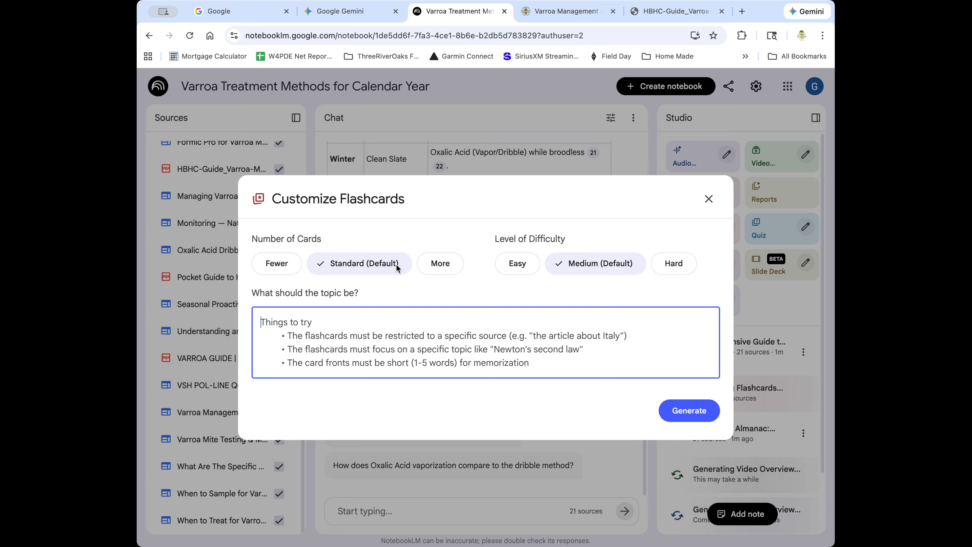
pyautogui.click(438, 263)
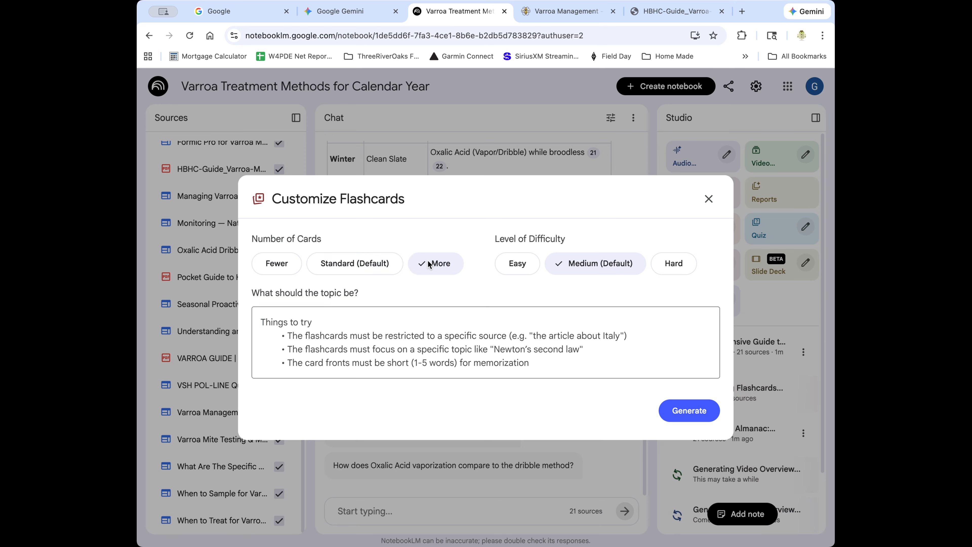
pyautogui.click(320, 264)
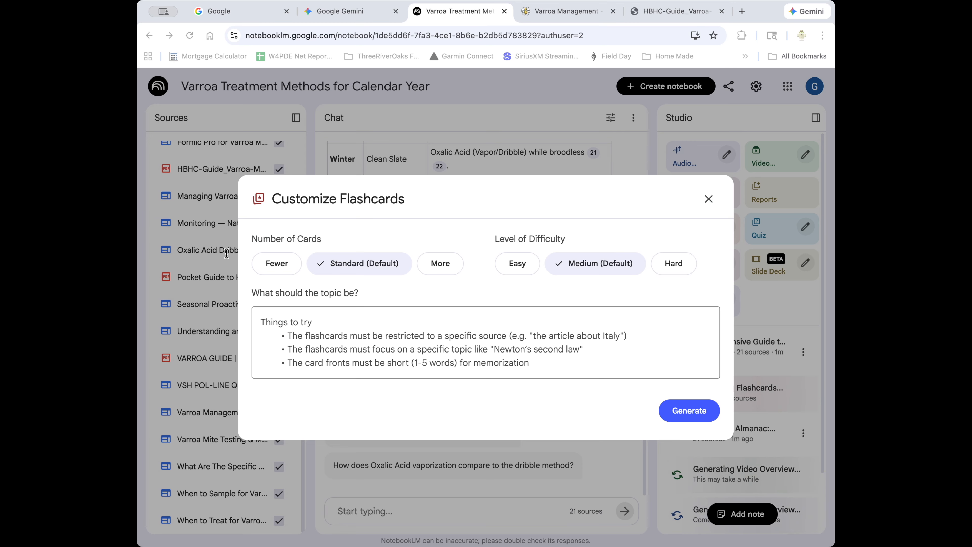
pyautogui.click(392, 340)
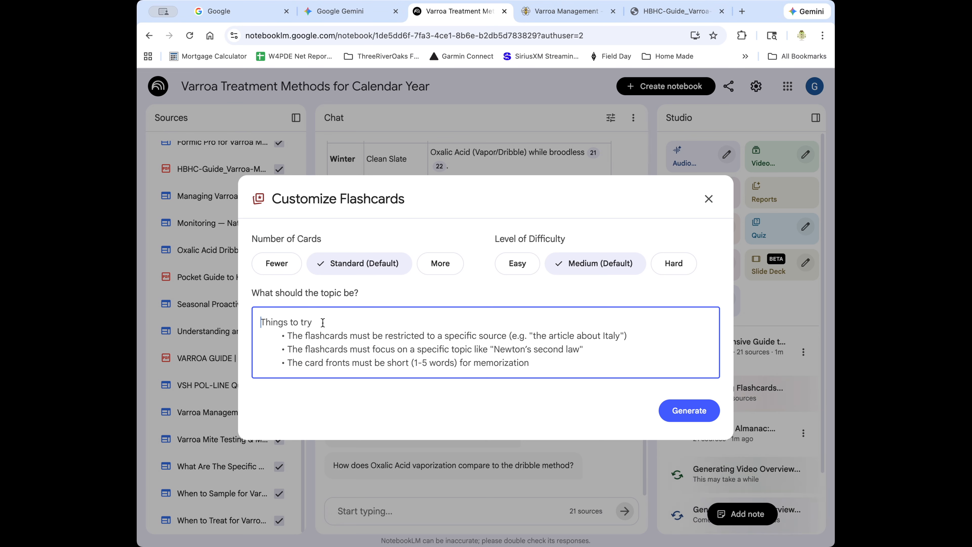
pyautogui.write('I would like to focus on the Varroa mite lifecycle, specific treatment option as well as monitoring options.')
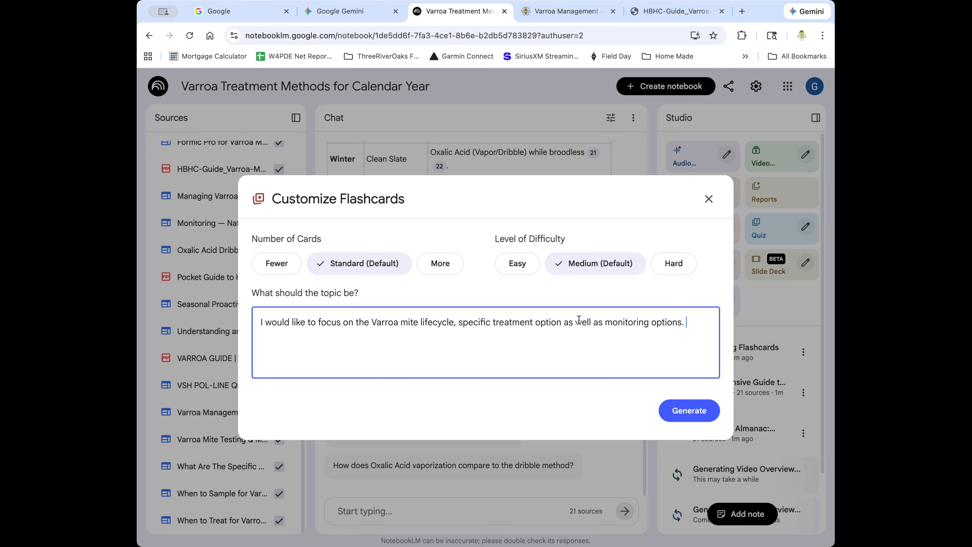
pyautogui.click(690, 413)
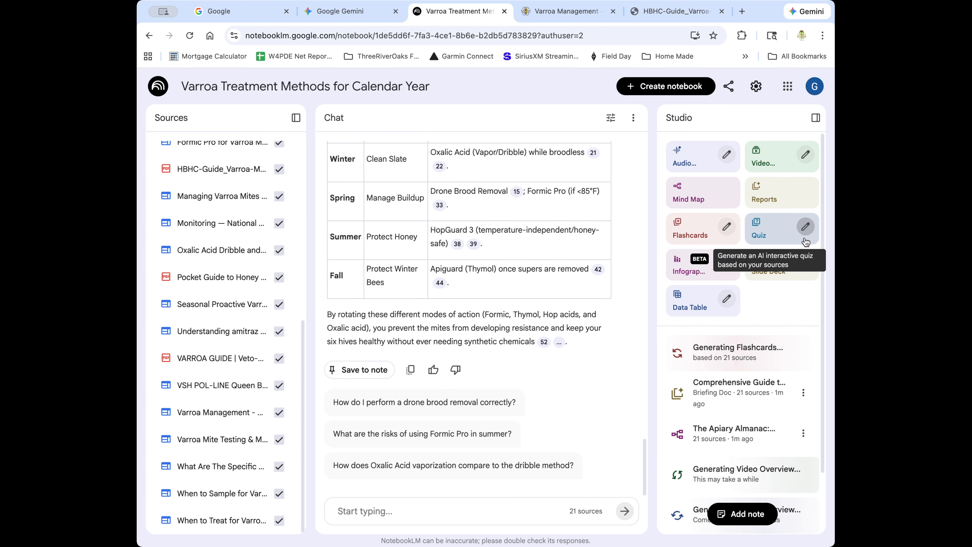
# Generate a standard-length, medium-difficulty quiz with the topic "Prepare a quiz that focuses on the Varroa lifecycle.".
pyautogui.click(803, 227)
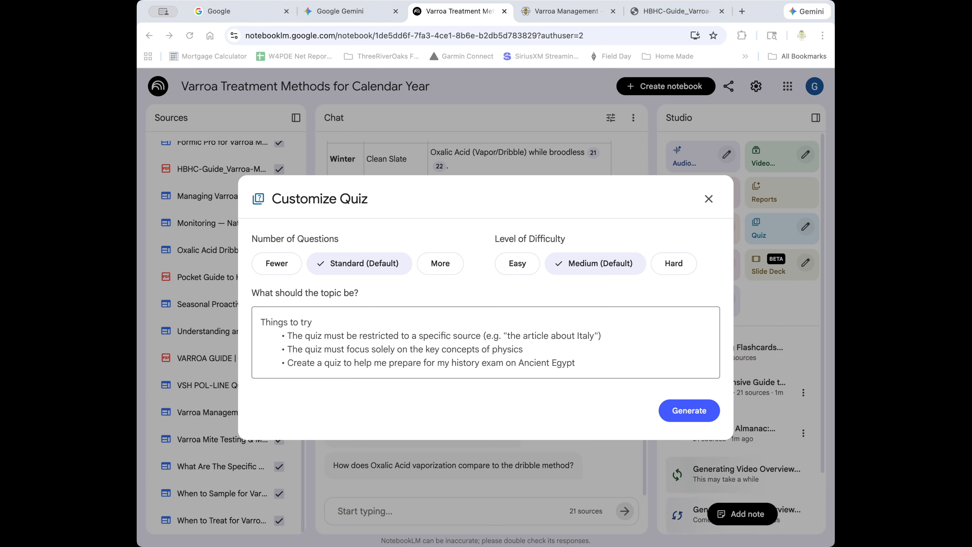
pyautogui.click(267, 323)
pyautogui.write('Prepare a quiz that focuses on the Varroa lifecycle.')
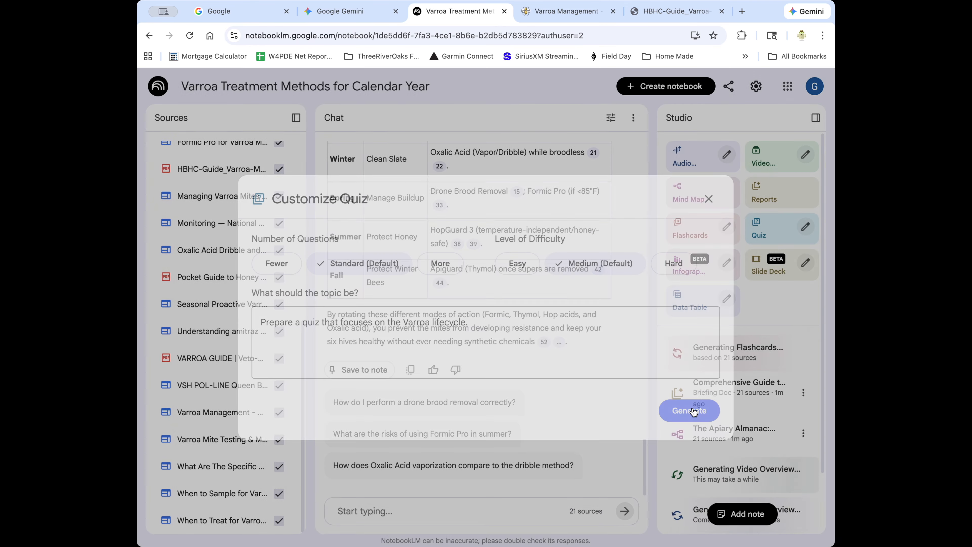
# Generate a default-length Presenter Slides deck on today's chemical varroa treatments, covering description, natural or synthetic, usage, restrictions such as temperature, and retail packaging images.
pyautogui.scroll(-4, 757, 362)
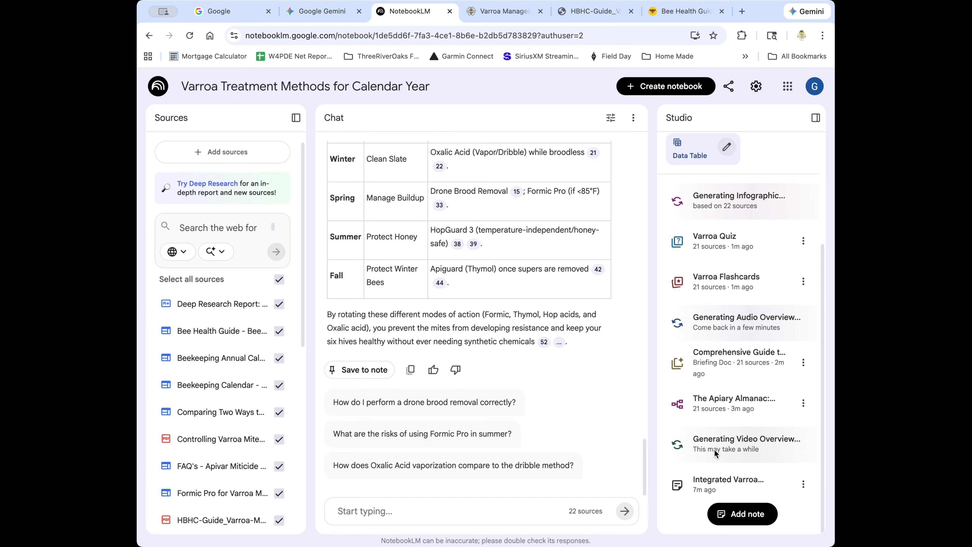
pyautogui.scroll(4, 708, 324)
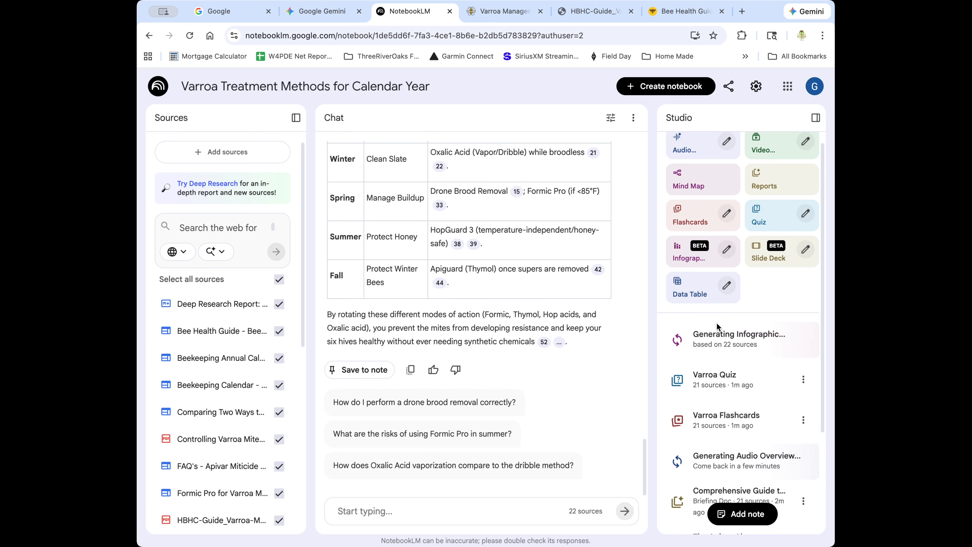
pyautogui.scroll(1, 716, 323)
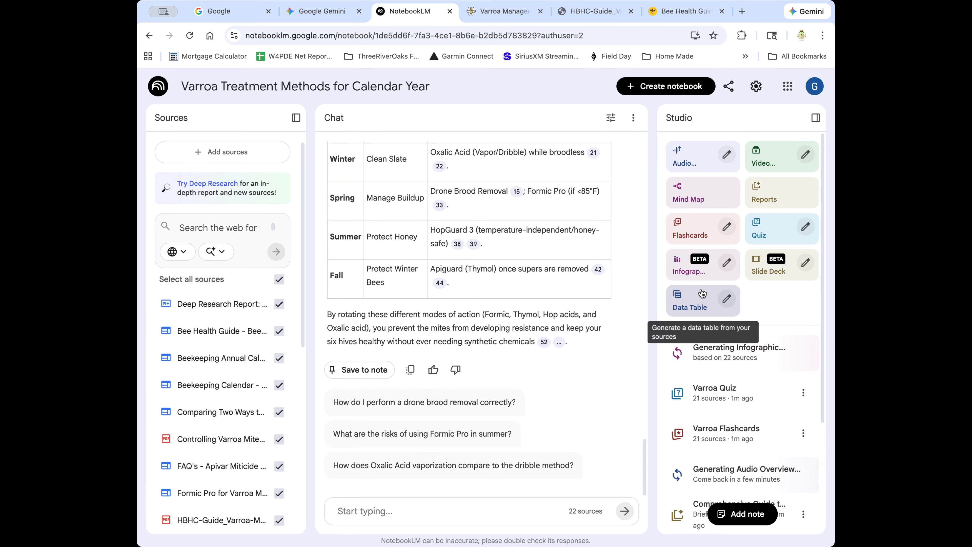
pyautogui.click(806, 263)
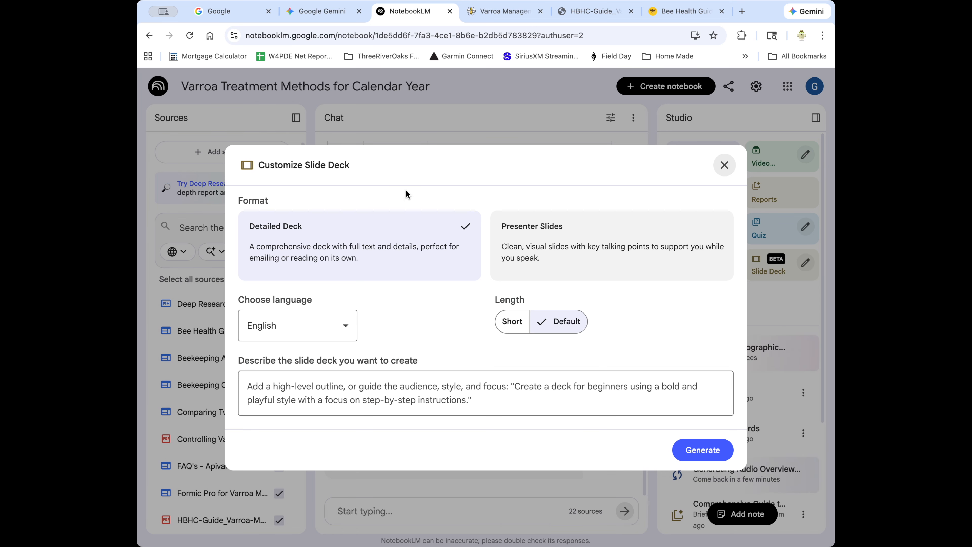
pyautogui.click(557, 242)
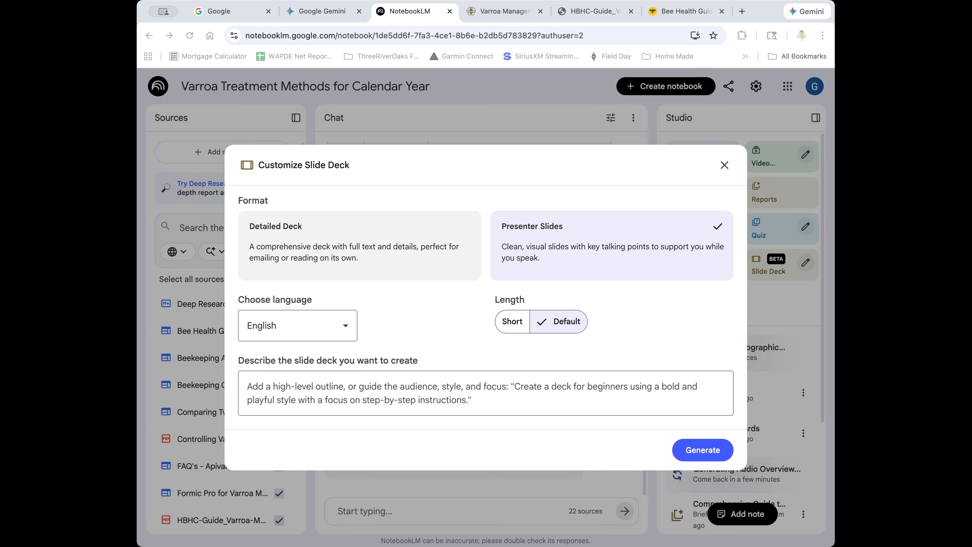
pyautogui.click(424, 383)
pyautogui.write('Create a slide deck that details all the chemical treatments for varroa today.  Each treatment should include a description, if it is natural or synthetic, how to use it, and any restrictions such as temperature. If possible include an image of the retail packaging of the treatment.')
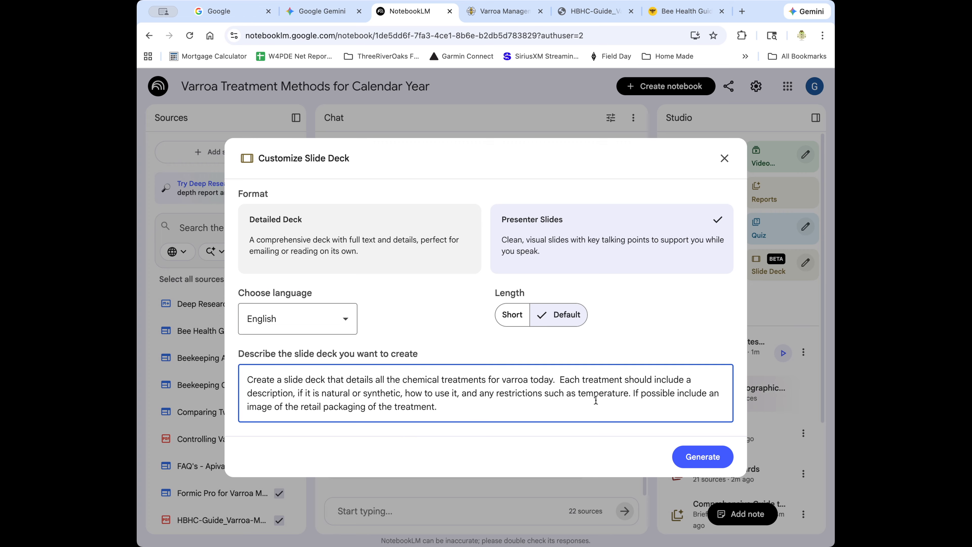
pyautogui.click(702, 457)
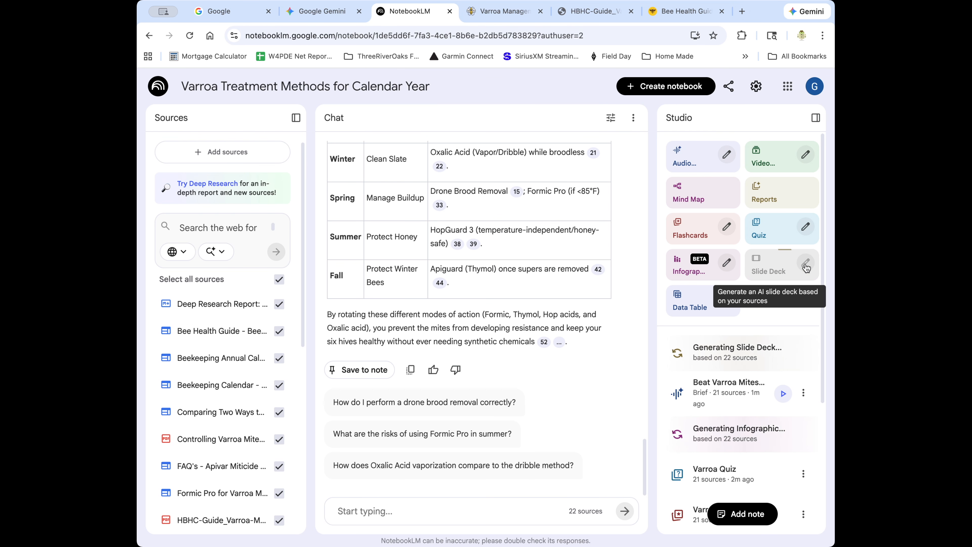
# Generate a second slide deck as a default-length Detailed Deck, reusing the same prompt about all of today's chemical varroa treatments.
pyautogui.scroll(-5, 794, 391)
pyautogui.scroll(5, 798, 394)
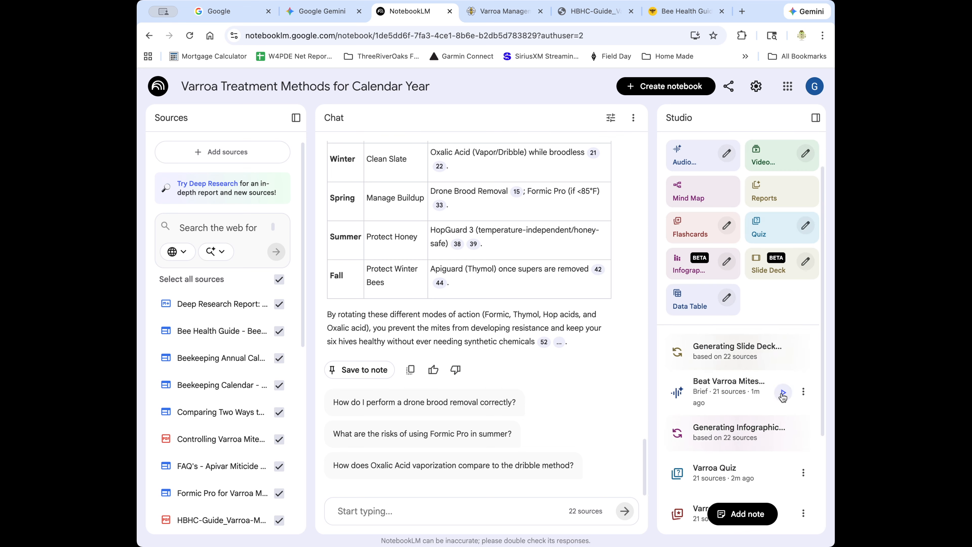
pyautogui.click(808, 264)
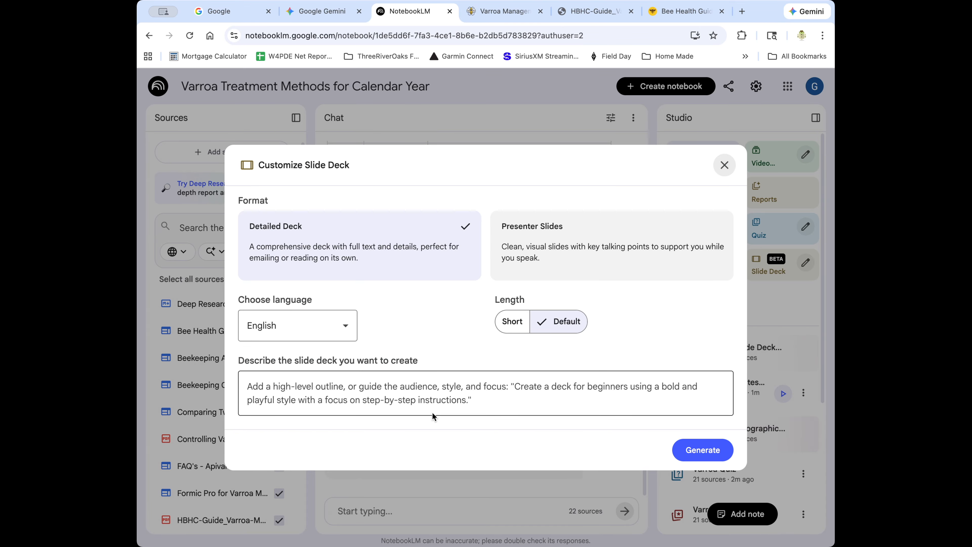
pyautogui.click(448, 410)
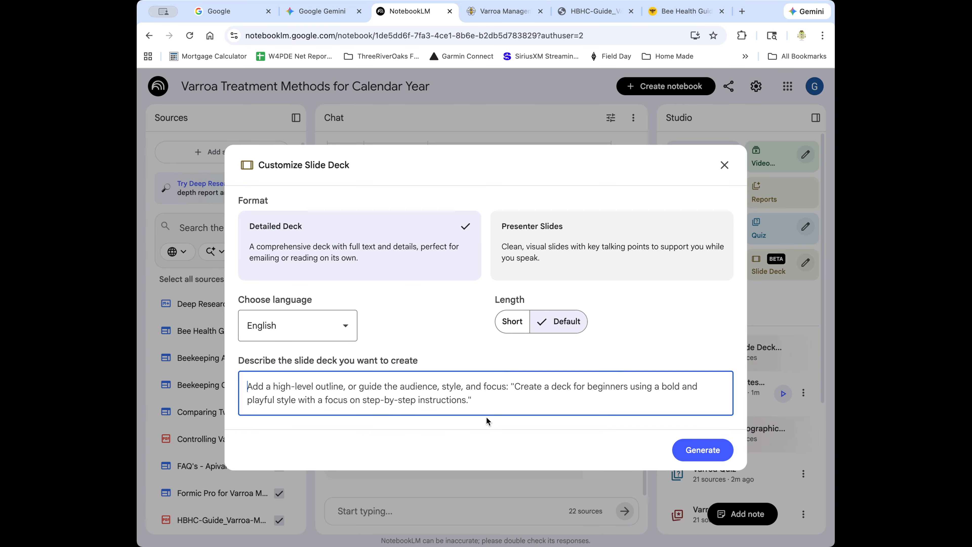
pyautogui.write('Create a slide deck that details all the chemical treatments for varroa today. Each treatment should include a description, if it is natural or synthetic, how to use it, and any restrictions such as temperature. If possible include an image of the retail packaging of the treatment.')
pyautogui.click(703, 449)
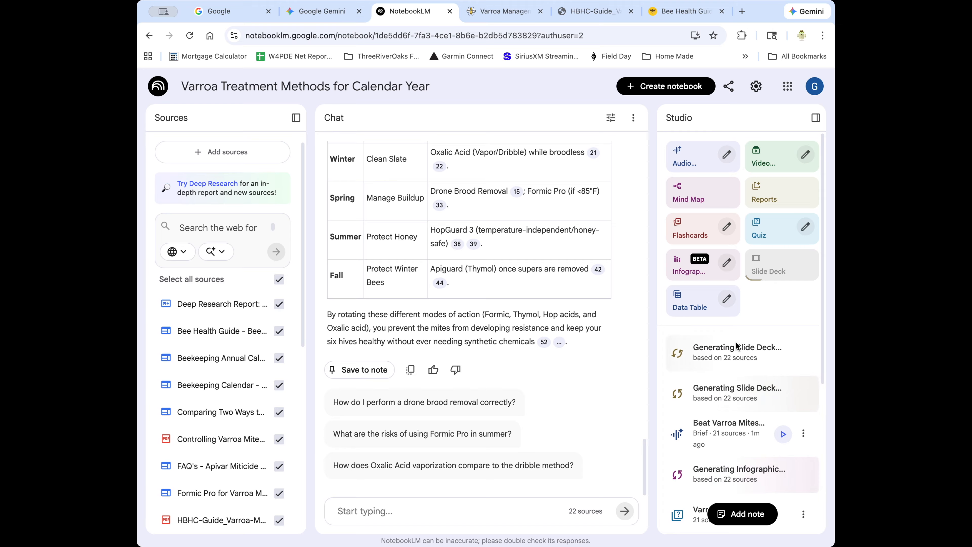
# Generate an English data table of all known varroa treatments with description, natural or synthetic, how to use it, and restrictions such as temperature or PPE requirements.
pyautogui.scroll(-6, 753, 372)
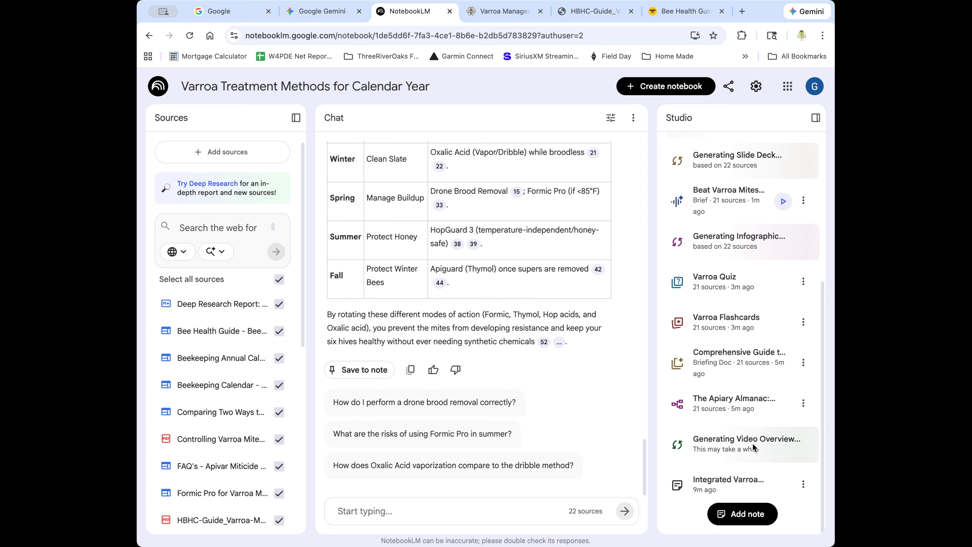
pyautogui.scroll(5, 716, 272)
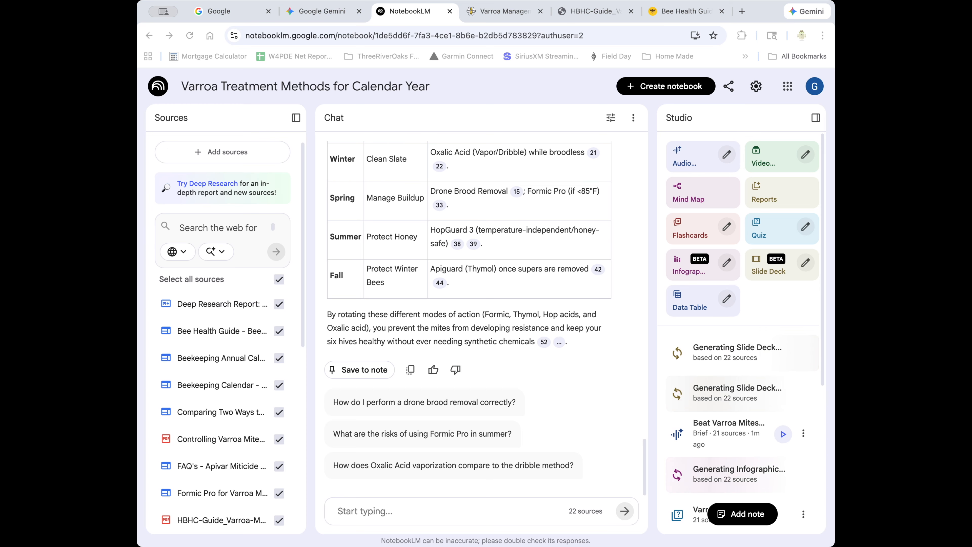
pyautogui.click(726, 299)
pyautogui.click(262, 323)
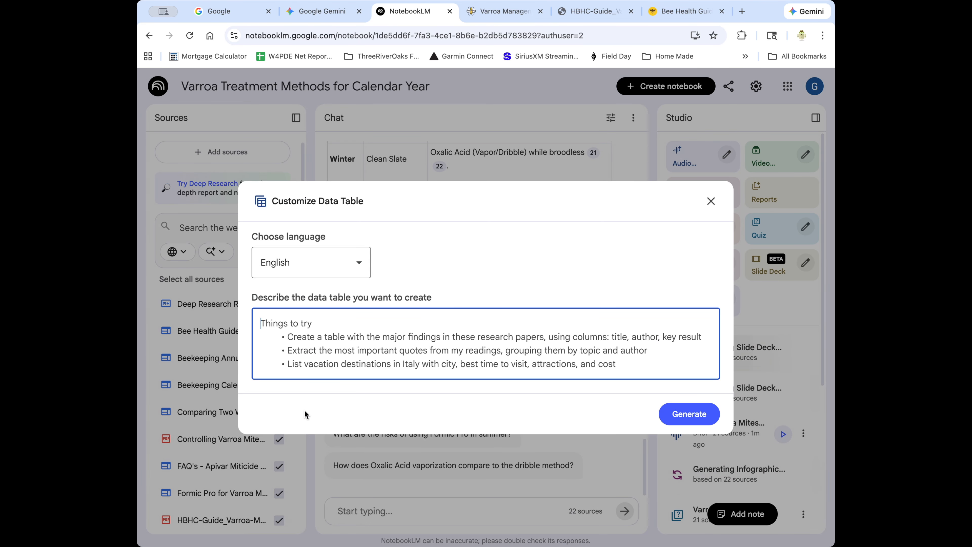
pyautogui.write('Please complete a data table including all the known varroa treatments. Each treatment should include a description, if it is natural or synthetic, how to use it, and any restrictions such as temperature or PPE requirements.')
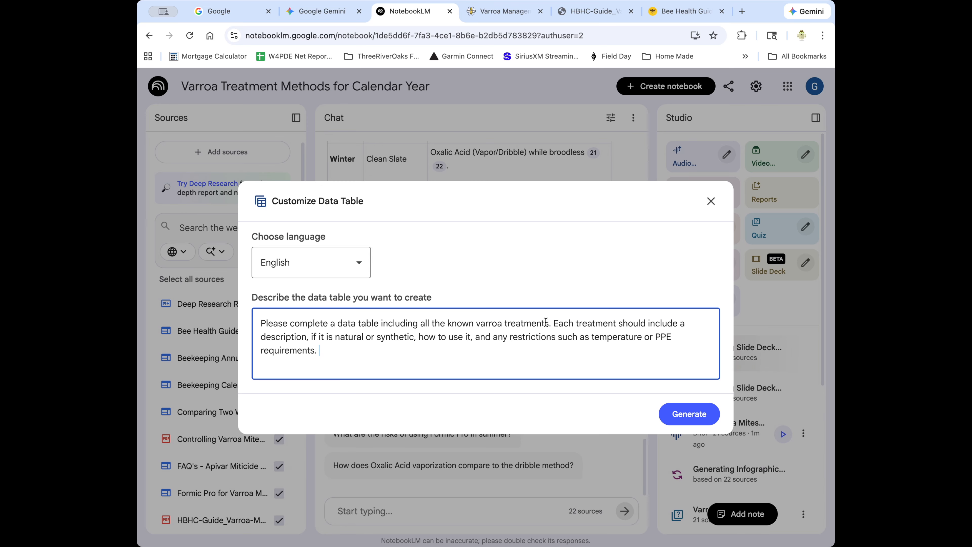
pyautogui.moveTo(446, 323); pyautogui.dragTo(556, 353)
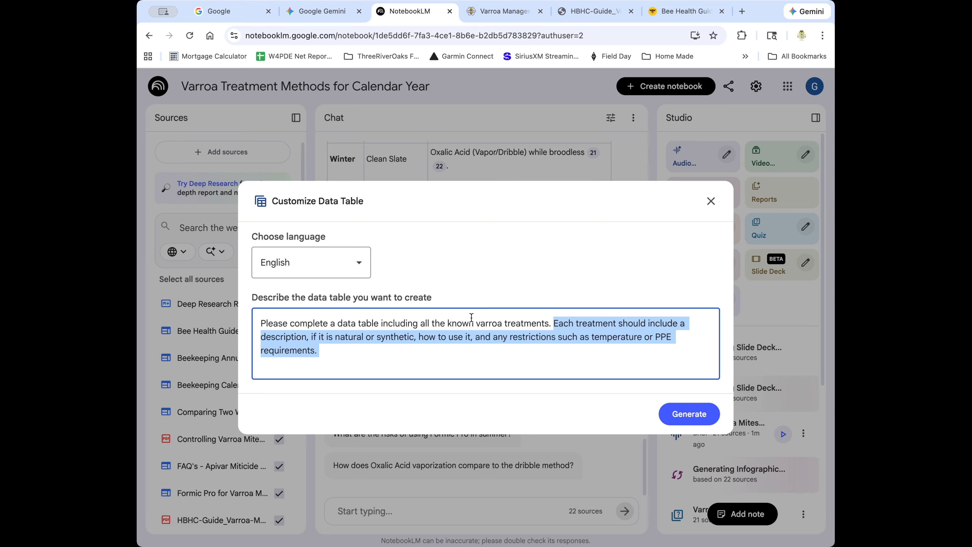
pyautogui.click(479, 323)
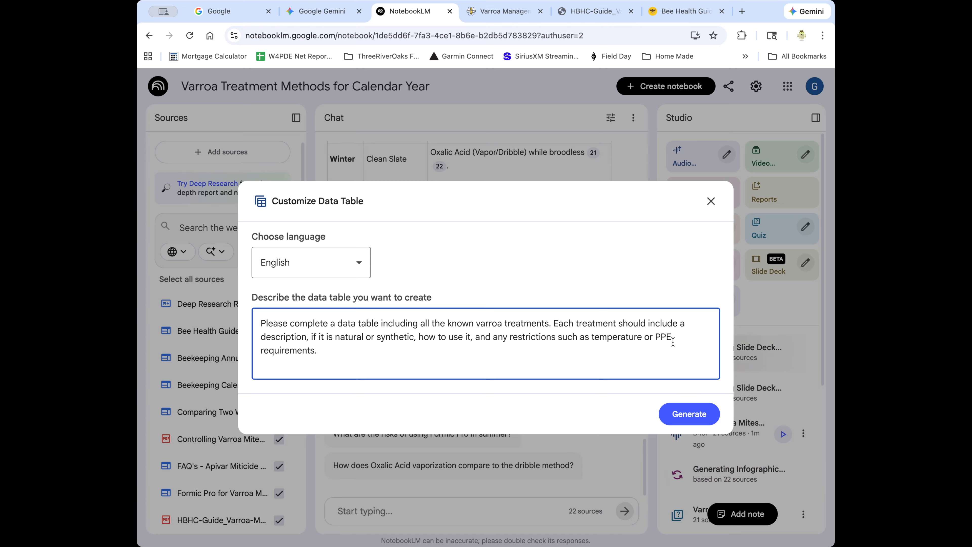
pyautogui.click(692, 416)
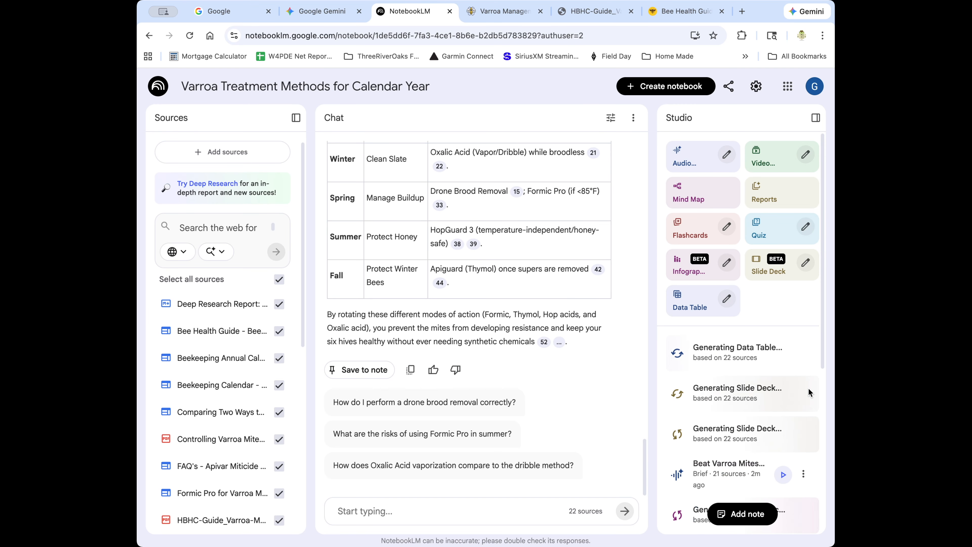
# Highlight the disclaimer about NotebookLM's accuracy, and play the Brief Audio Overview from the start, pausing it at about 00:42.
pyautogui.scroll(-3, 808, 388)
pyautogui.scroll(-3, 793, 370)
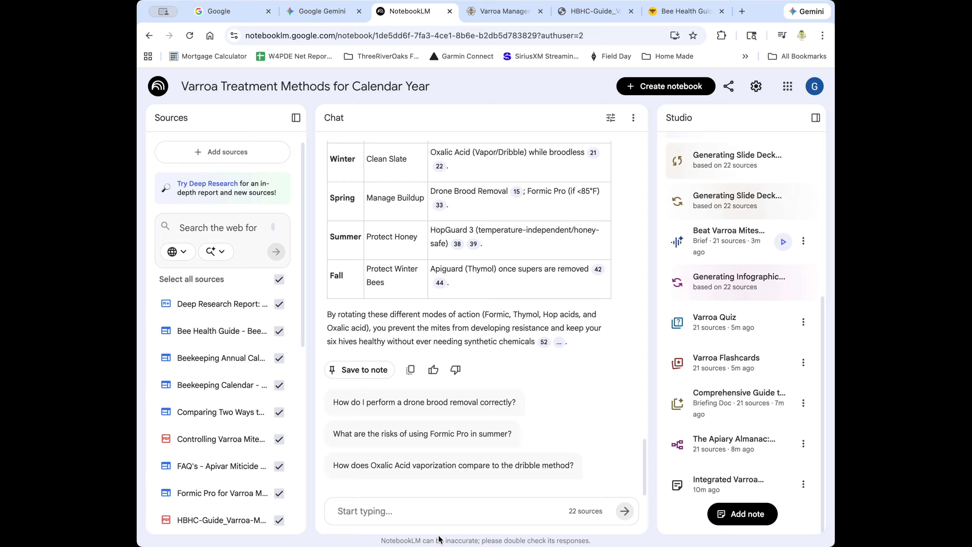
pyautogui.moveTo(382, 540); pyautogui.dragTo(588, 541)
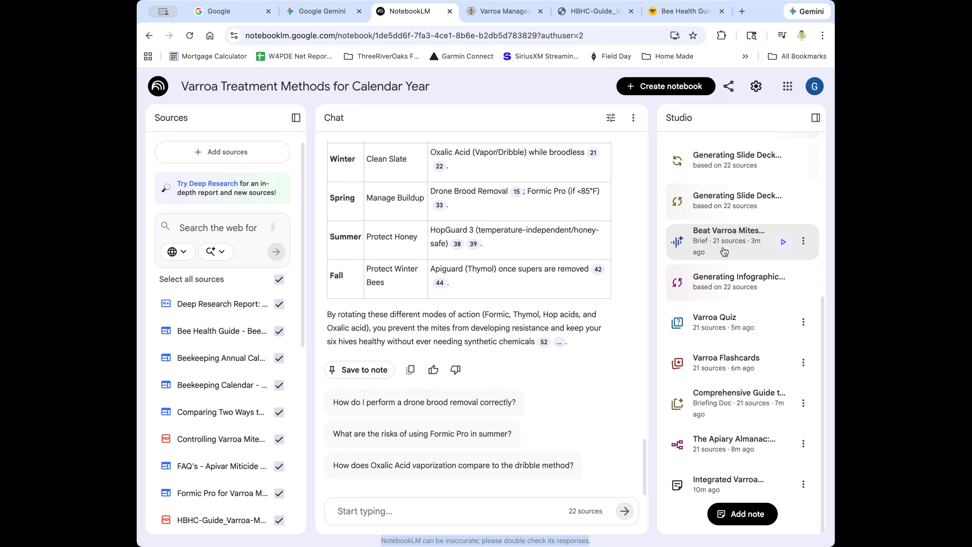
pyautogui.click(784, 242)
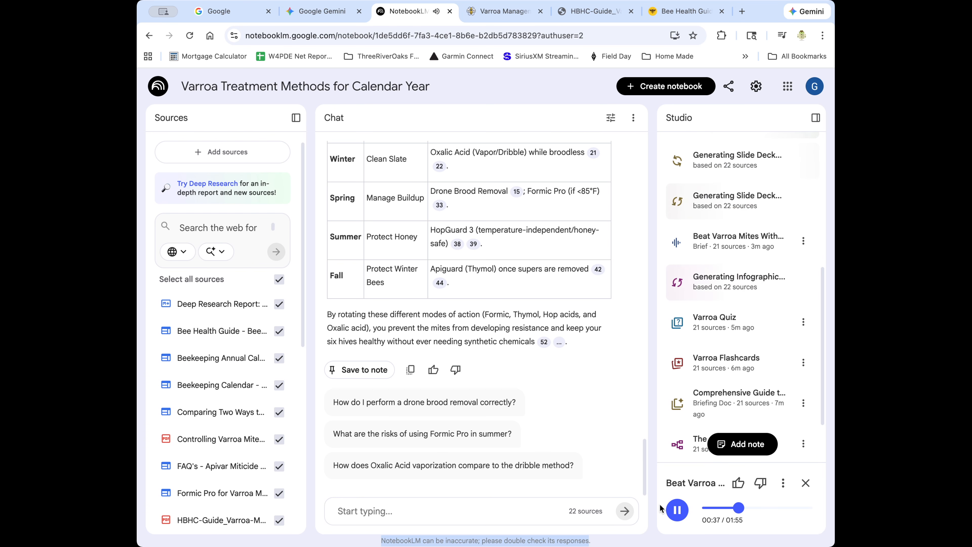
pyautogui.click(676, 509)
# Open the generated data table of Varroa treatments and examine its columns and treatment rows.
pyautogui.scroll(-3, 744, 379)
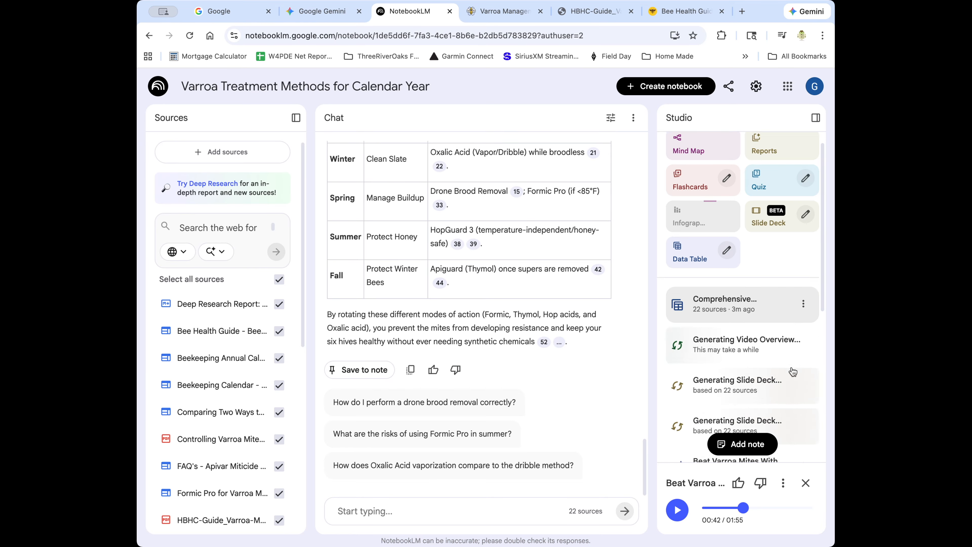
pyautogui.scroll(-3, 791, 366)
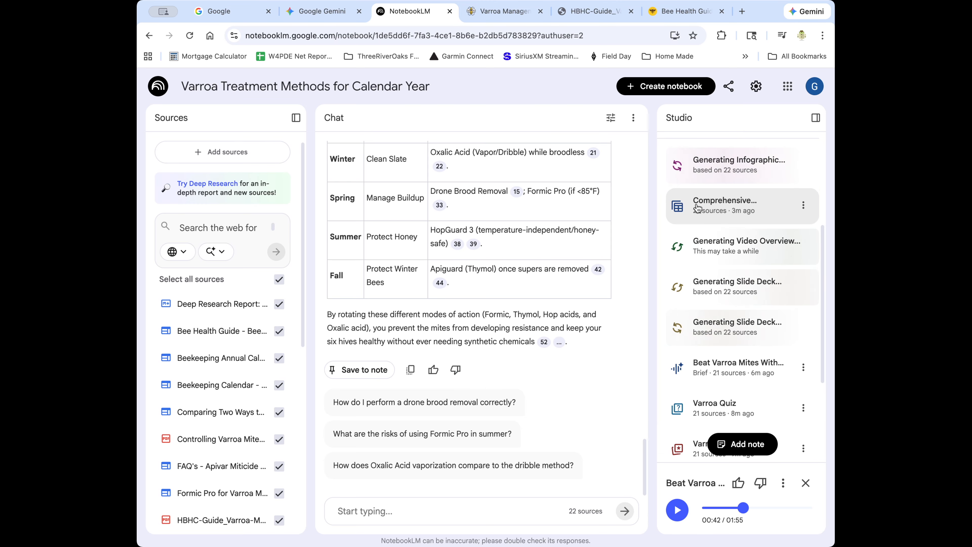
pyautogui.click(726, 207)
pyautogui.scroll(-5, 499, 319)
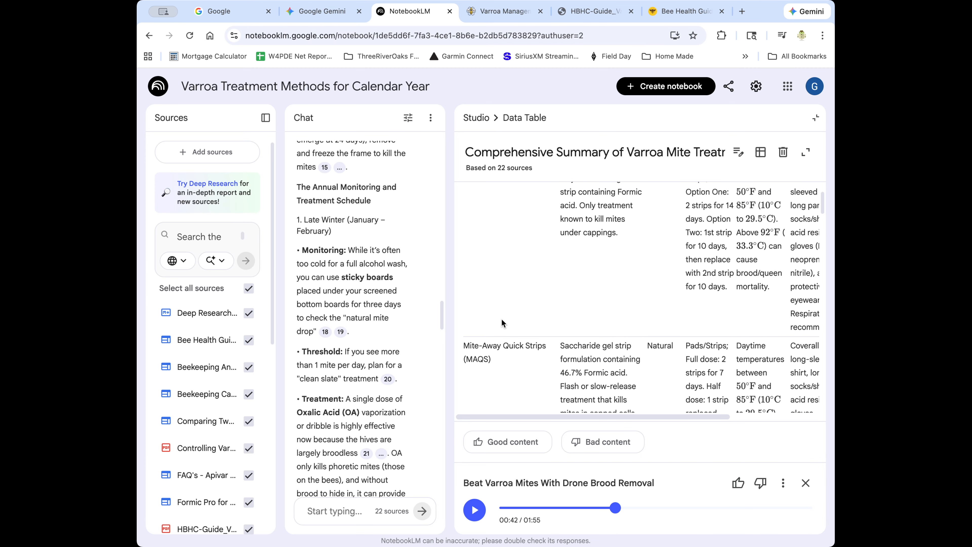
pyautogui.scroll(5, 547, 340)
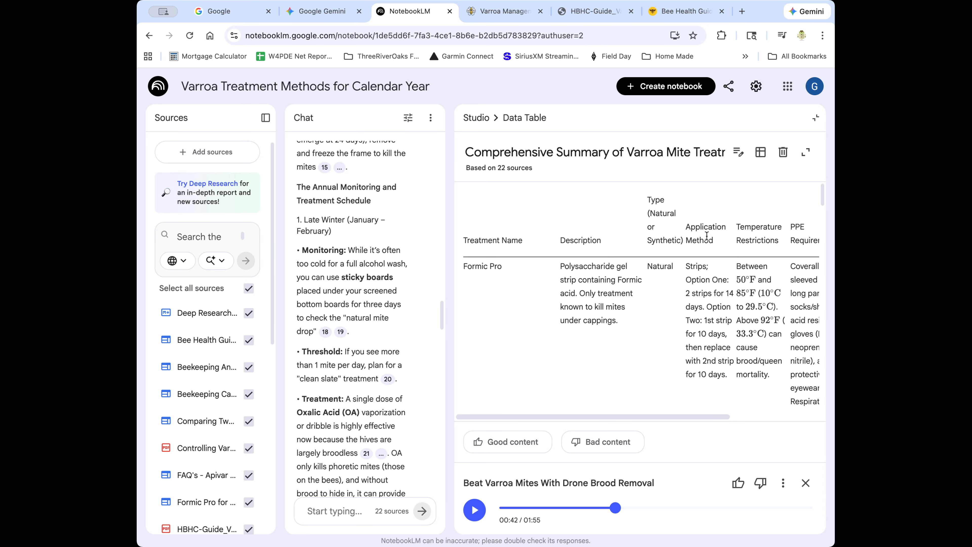
pyautogui.moveTo(693, 416); pyautogui.dragTo(571, 397)
pyautogui.scroll(-5, 603, 328)
pyautogui.scroll(-10, 603, 329)
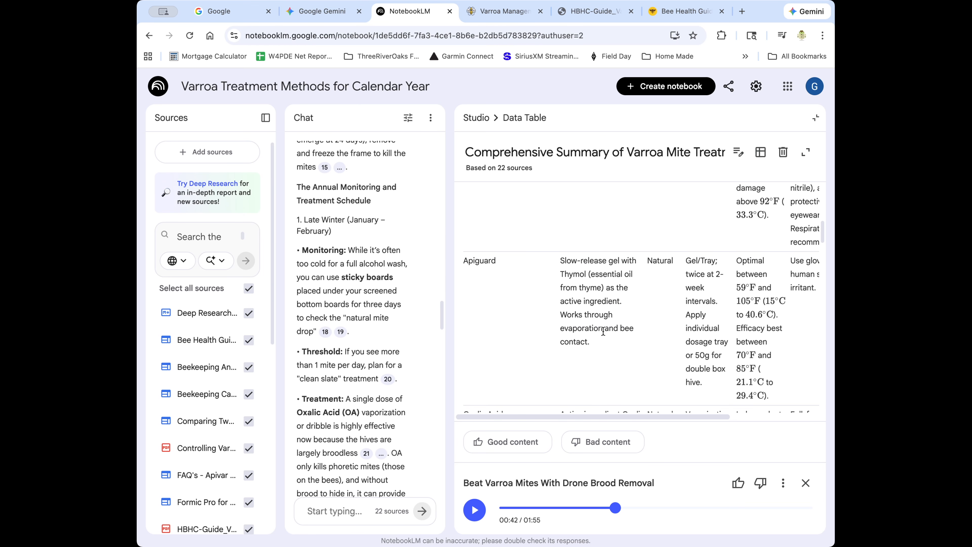
# Examine the remaining treatment rows of the data table down to its source references, and return to the Formic Pro row.
pyautogui.scroll(-10, 602, 332)
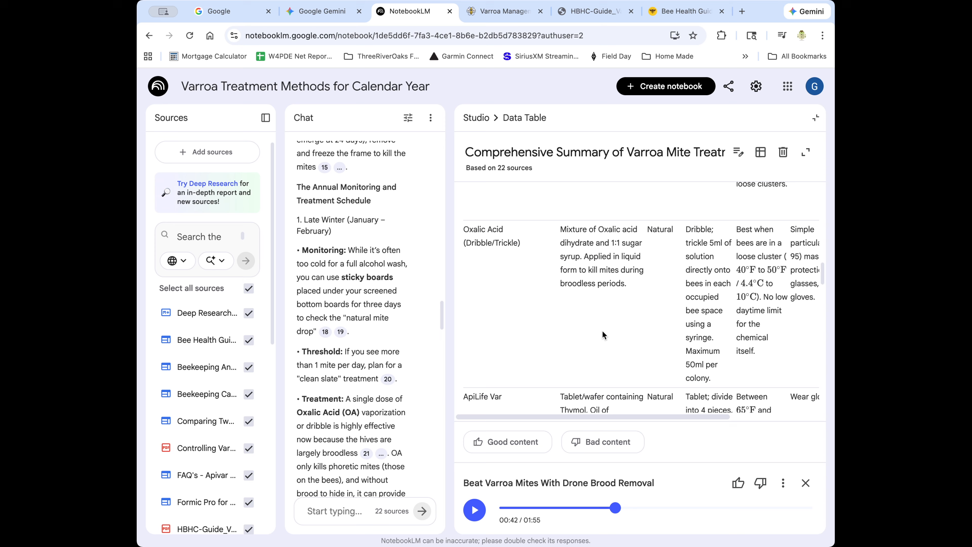
pyautogui.scroll(-10, 603, 333)
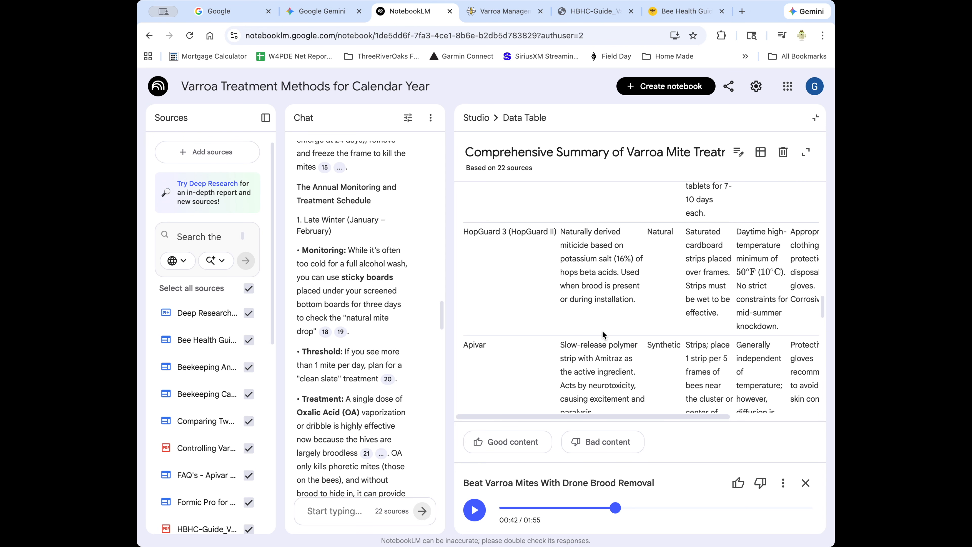
pyautogui.scroll(-10, 602, 331)
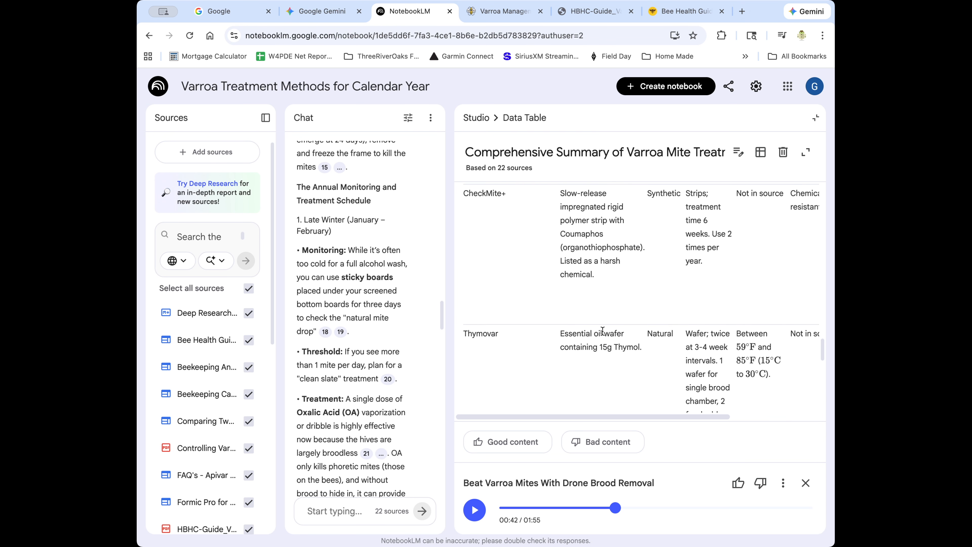
pyautogui.scroll(-5, 603, 333)
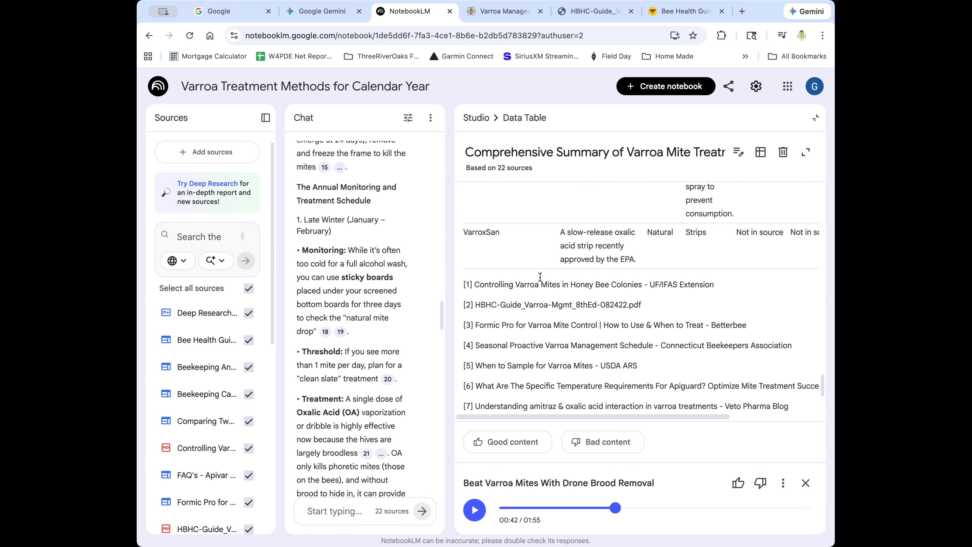
pyautogui.scroll(2, 531, 272)
pyautogui.scroll(2, 495, 255)
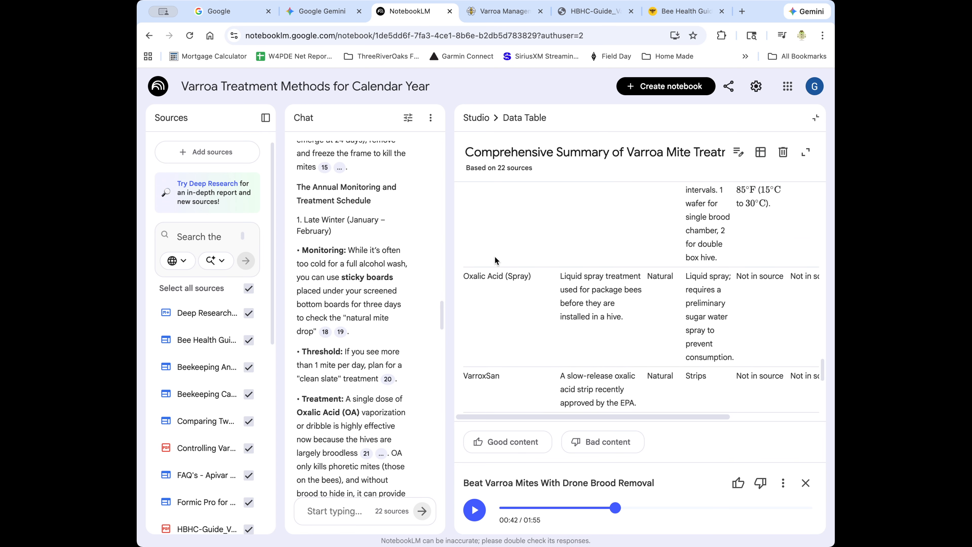
pyautogui.scroll(-2, 504, 284)
pyautogui.scroll(10, 504, 283)
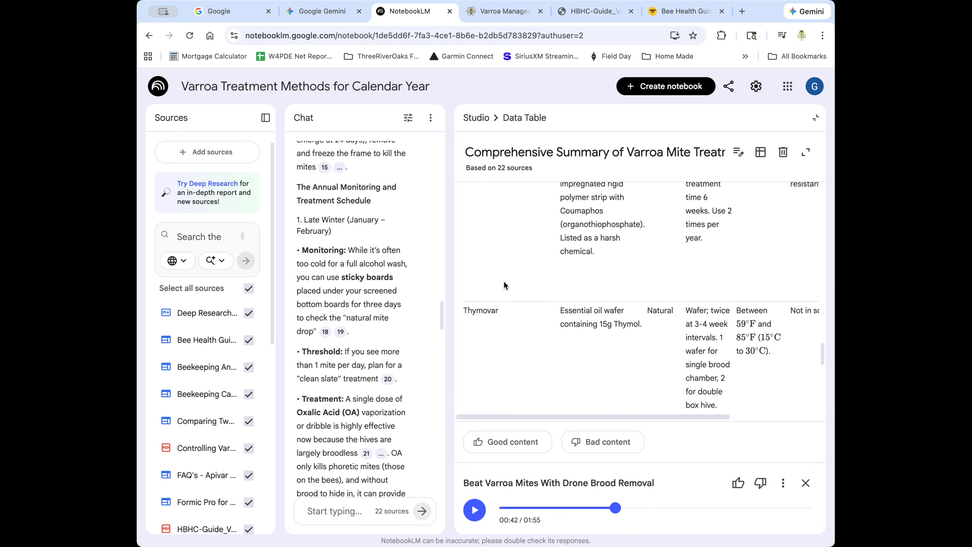
pyautogui.scroll(10, 503, 284)
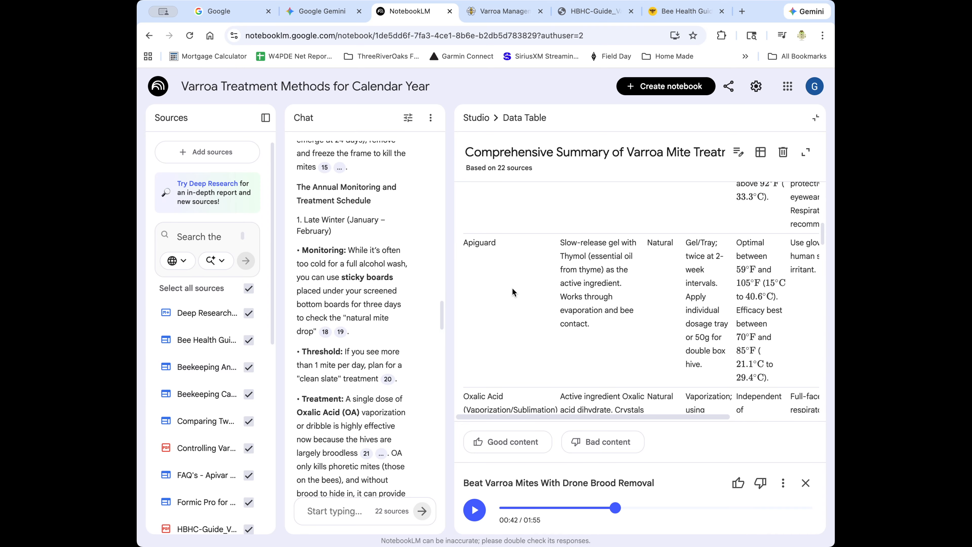
pyautogui.scroll(5, 512, 284)
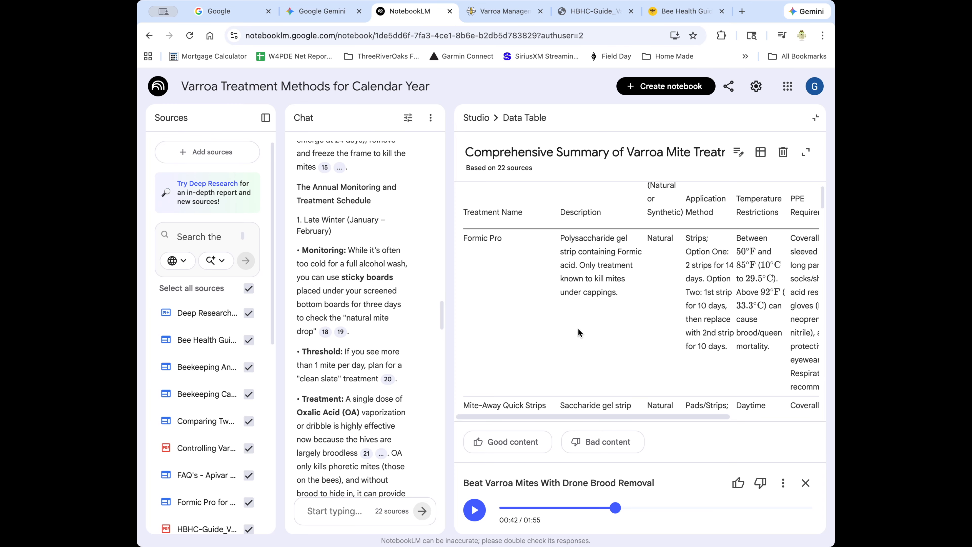
# Highlight the description of Oxalic Acid (Vaporization/Sublimation) in the data table, and return to the Studio overview.
pyautogui.scroll(-6, 652, 363)
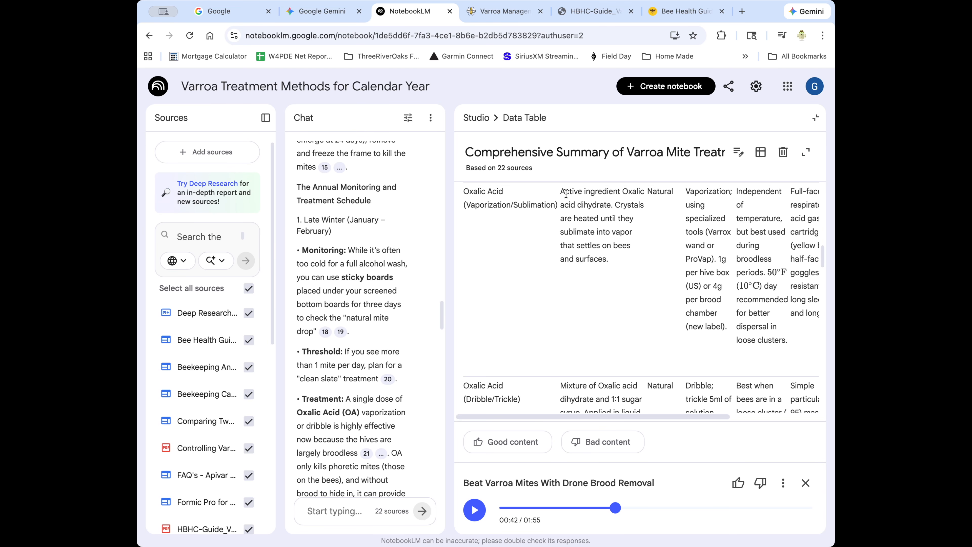
pyautogui.moveTo(560, 189); pyautogui.dragTo(611, 252)
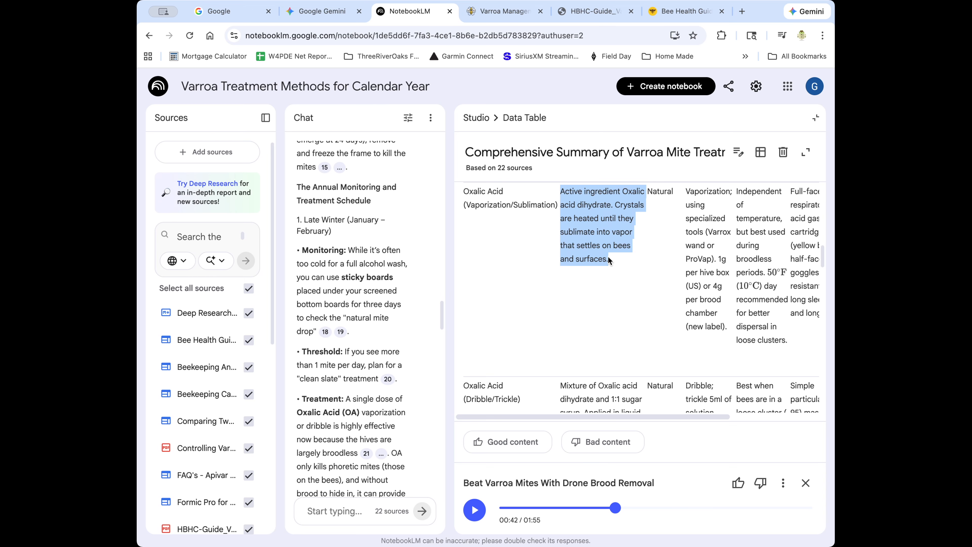
pyautogui.click(480, 120)
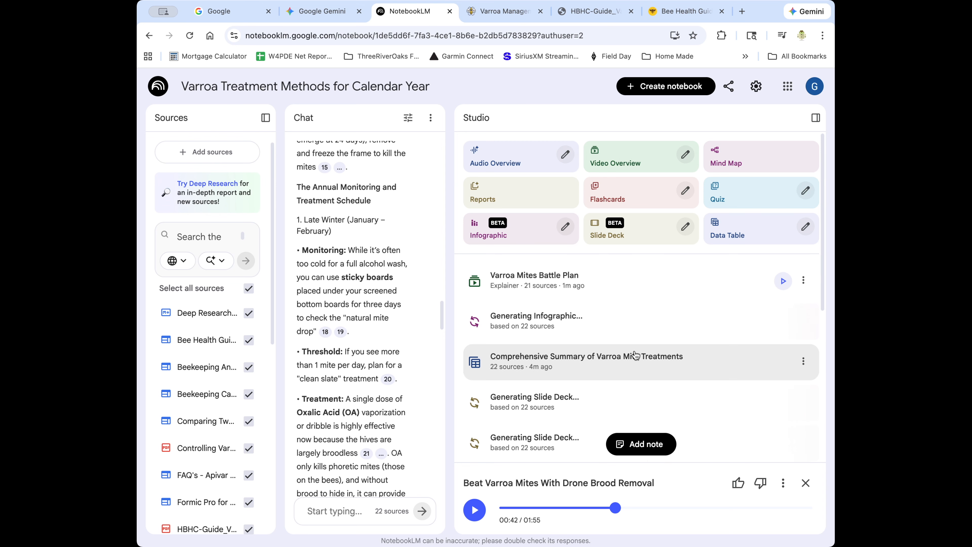
# Open the Varroa Quiz, answer question 1 with "An unfertilized egg that develops into a male", and view question 2 before returning to Studio.
pyautogui.scroll(-3, 651, 358)
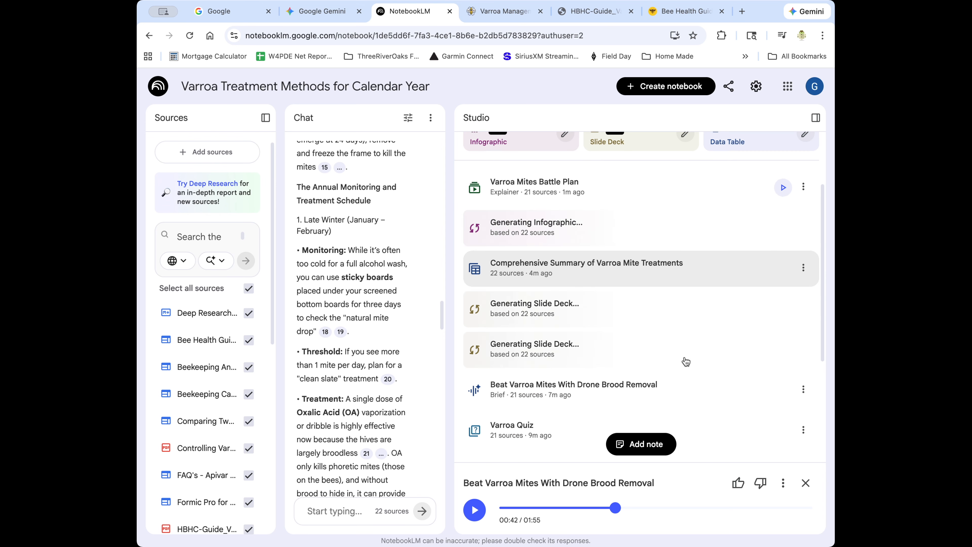
pyautogui.scroll(-5, 685, 362)
pyautogui.click(507, 250)
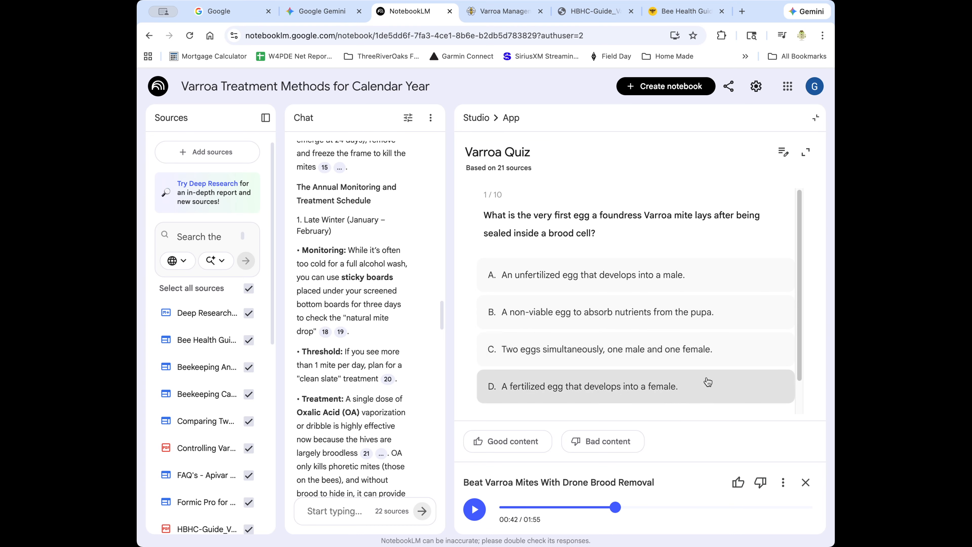
pyautogui.scroll(-2, 707, 379)
pyautogui.scroll(2, 701, 375)
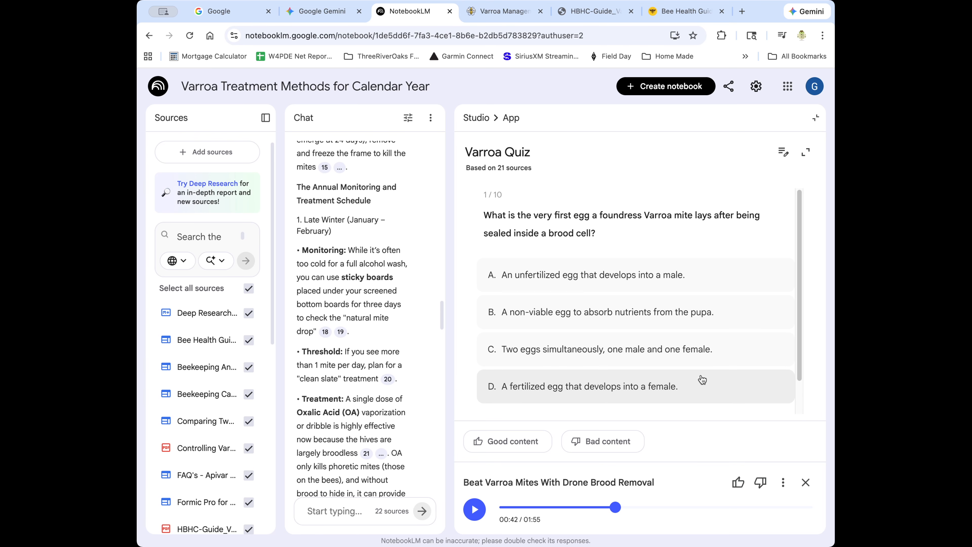
pyautogui.click(598, 280)
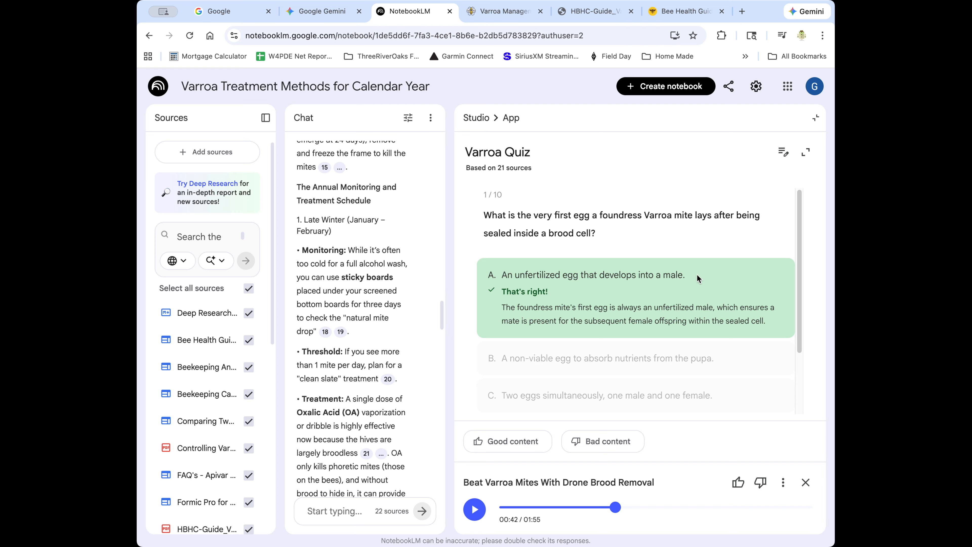
pyautogui.scroll(-3, 734, 321)
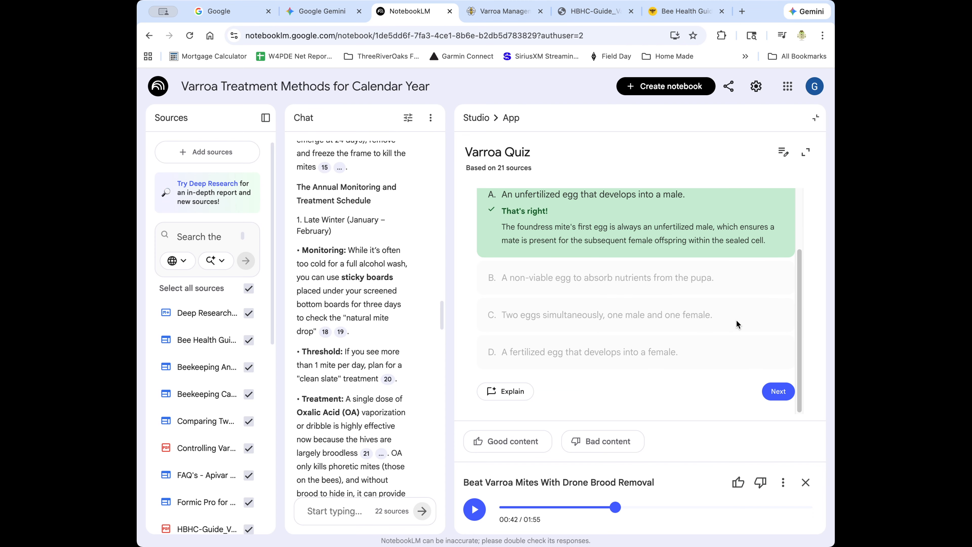
pyautogui.click(779, 391)
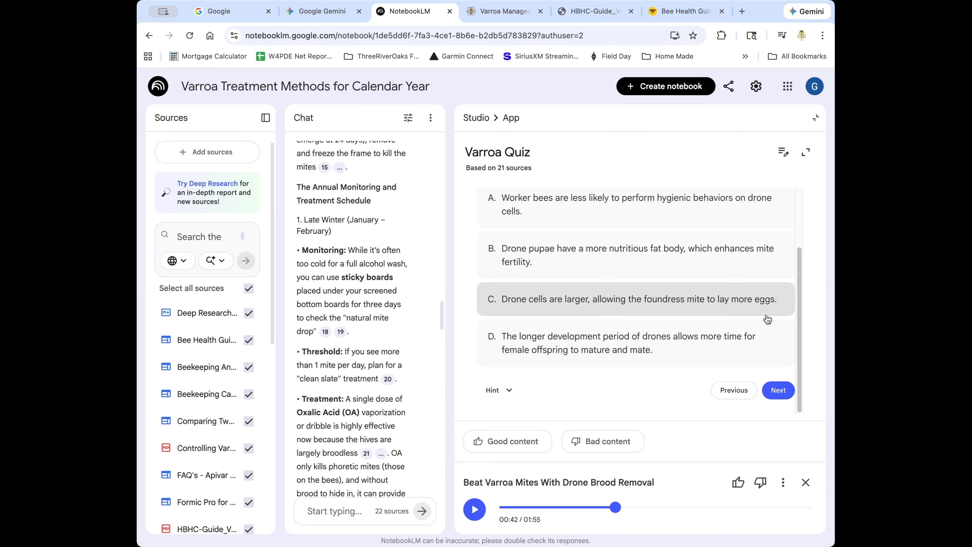
pyautogui.scroll(3, 671, 317)
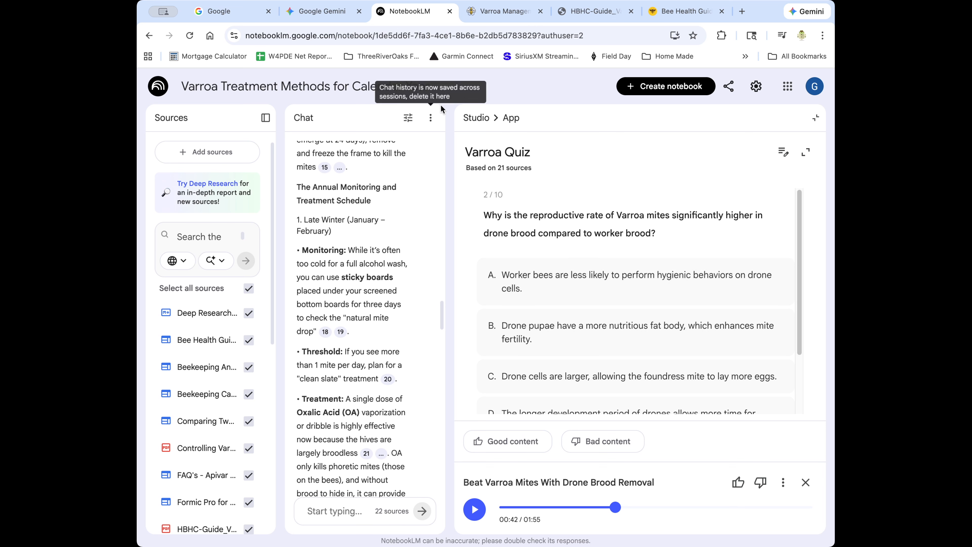
pyautogui.click(476, 118)
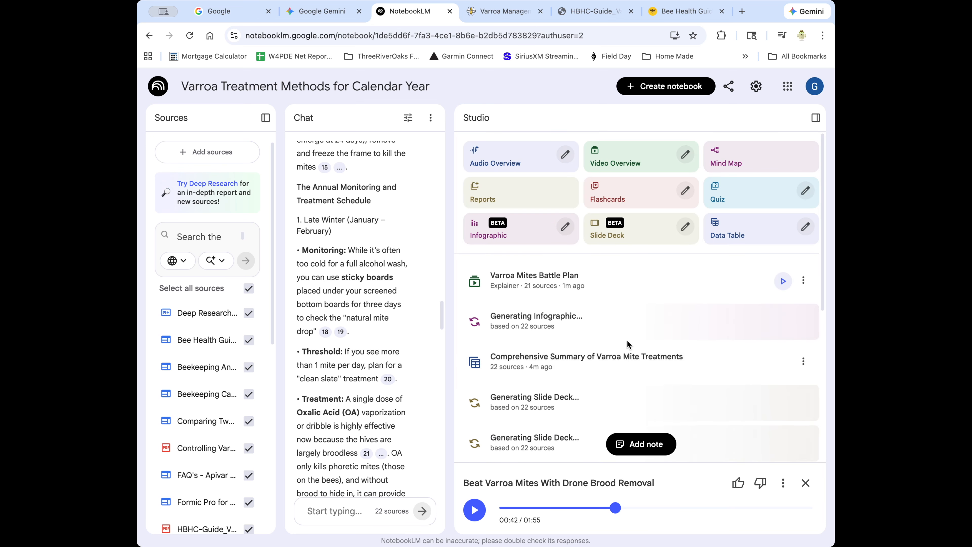
# Open the Varroa Flashcards and, from the first card's revealed answer, request a detailed explanation in the chat.
pyautogui.scroll(-2, 635, 339)
pyautogui.scroll(-4, 636, 341)
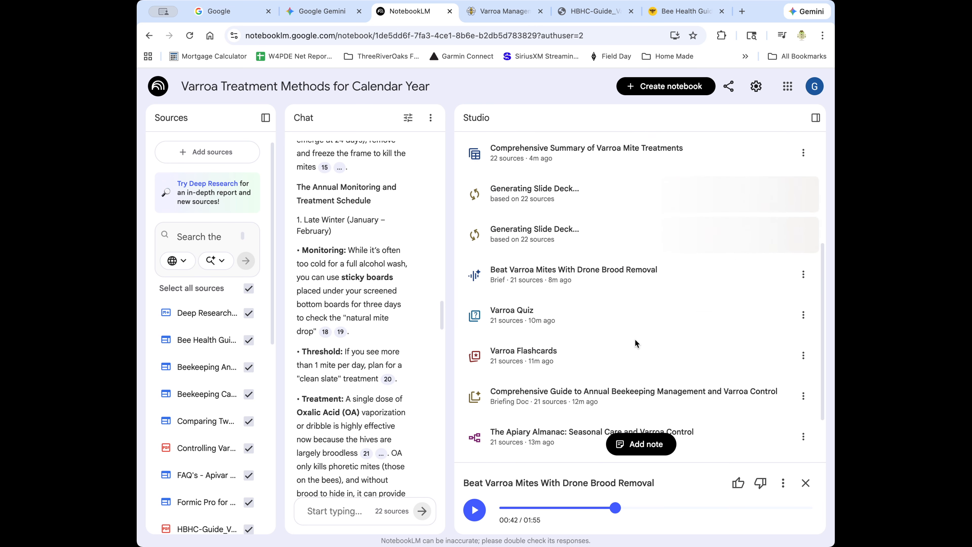
pyautogui.scroll(-1, 635, 340)
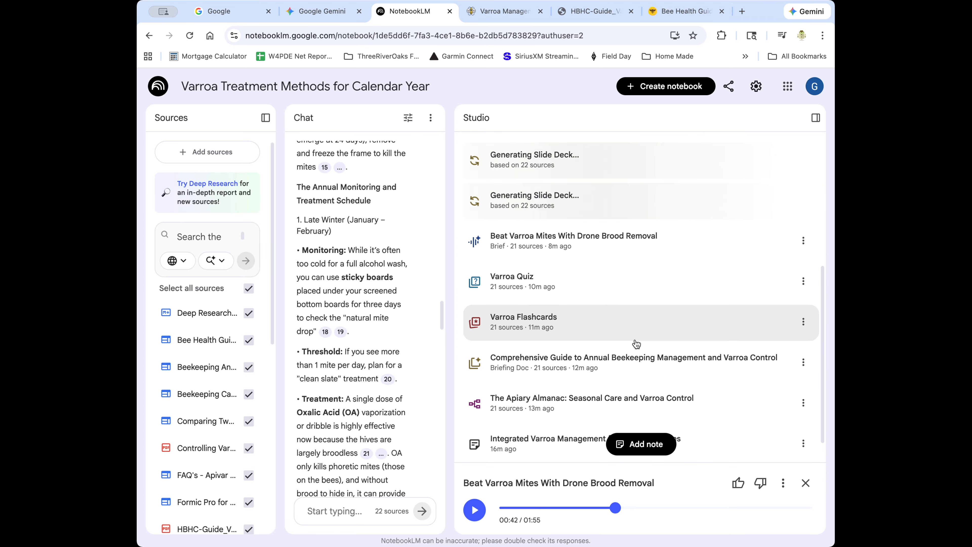
pyautogui.click(516, 326)
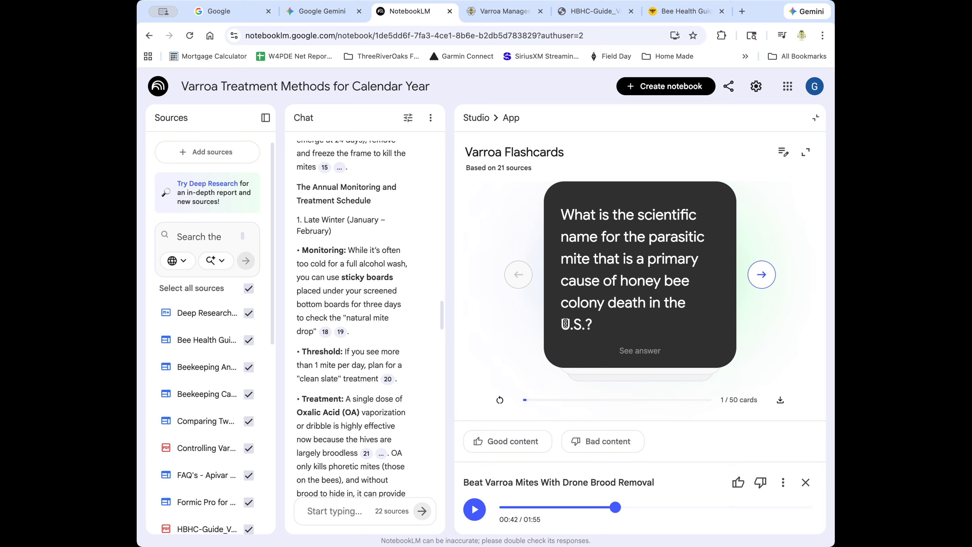
pyautogui.click(641, 351)
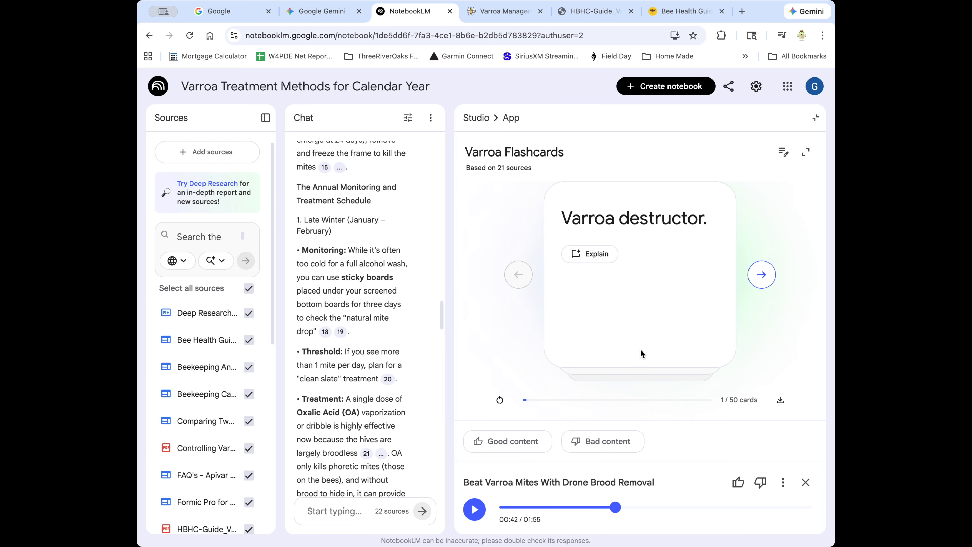
pyautogui.tripleClick(564, 215)
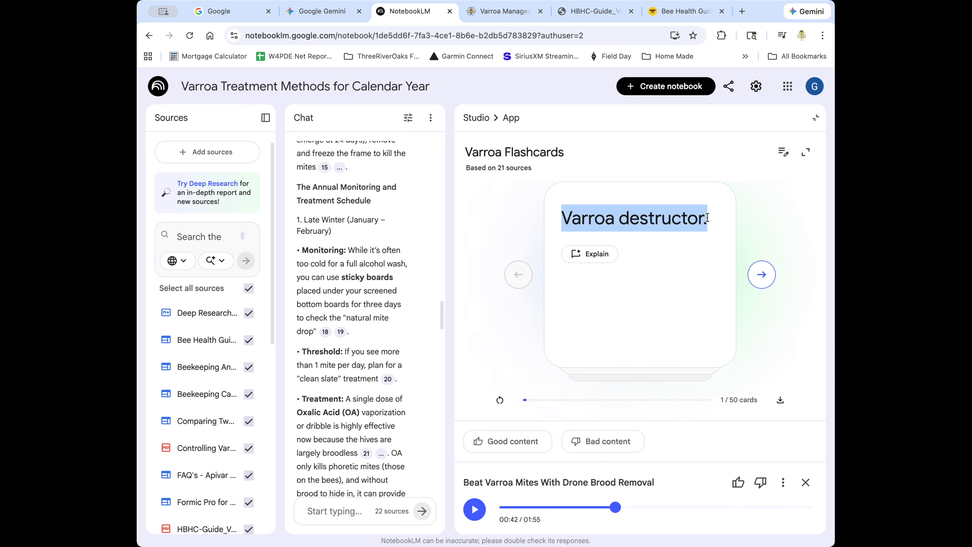
pyautogui.click(642, 366)
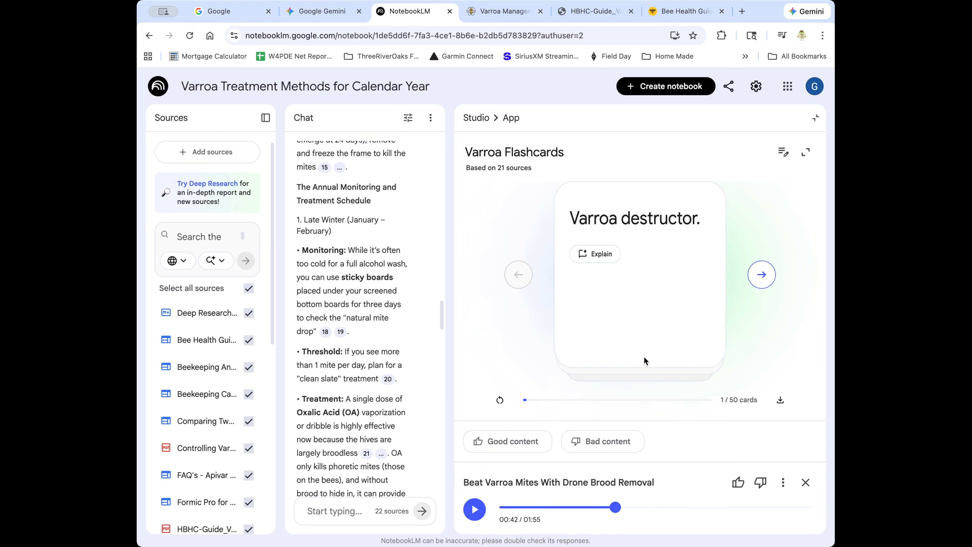
pyautogui.click(590, 253)
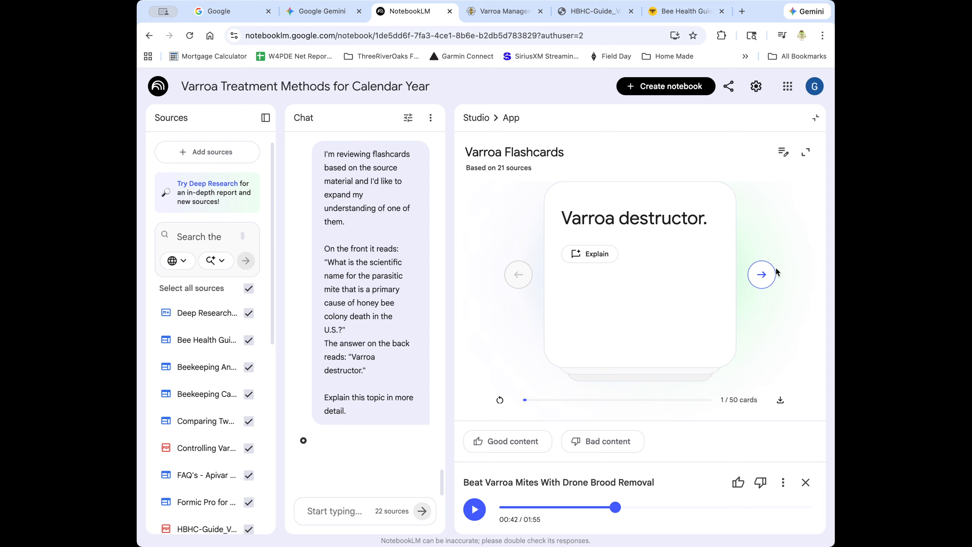
# Go through the second and third Varroa flashcards, revealing each answer, and return to the Studio overview.
pyautogui.click(761, 275)
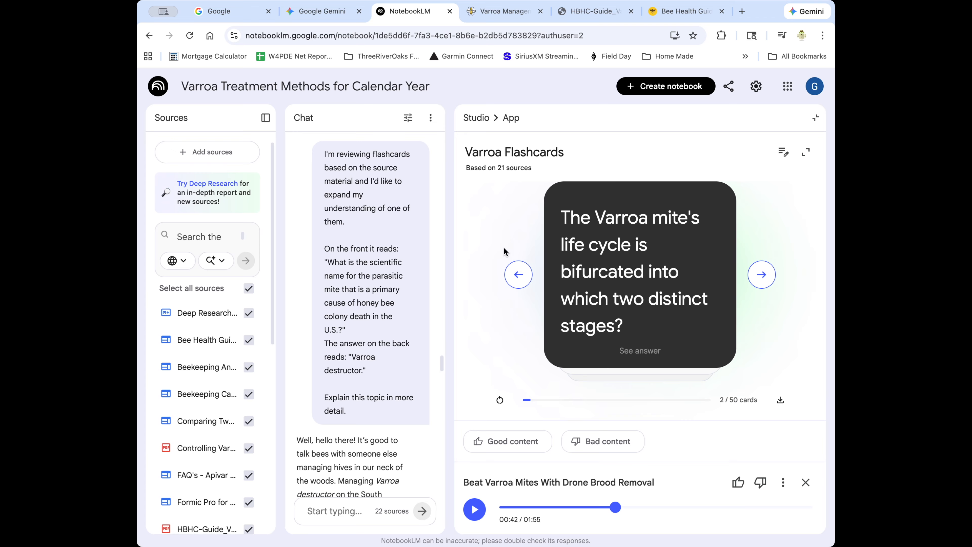
pyautogui.click(649, 355)
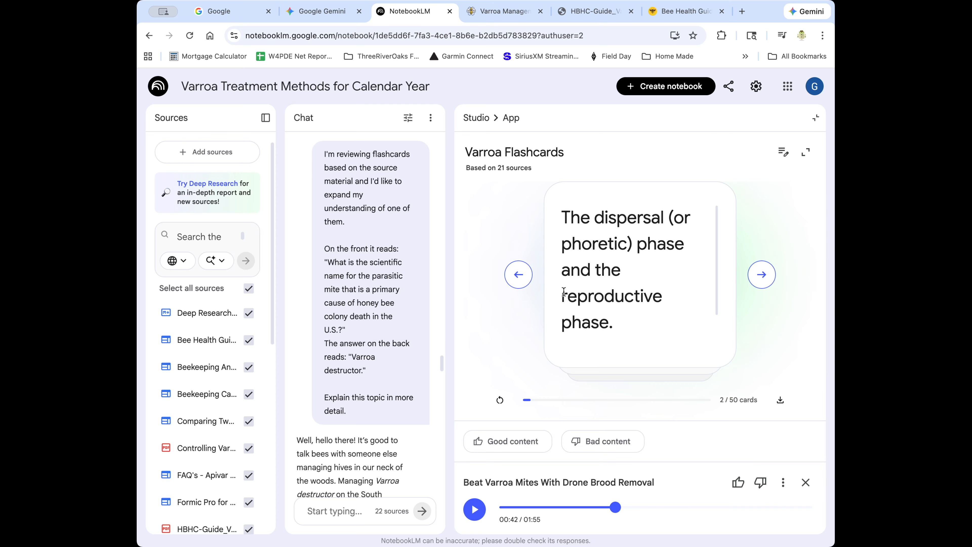
pyautogui.moveTo(564, 293); pyautogui.dragTo(614, 323)
pyautogui.click(764, 274)
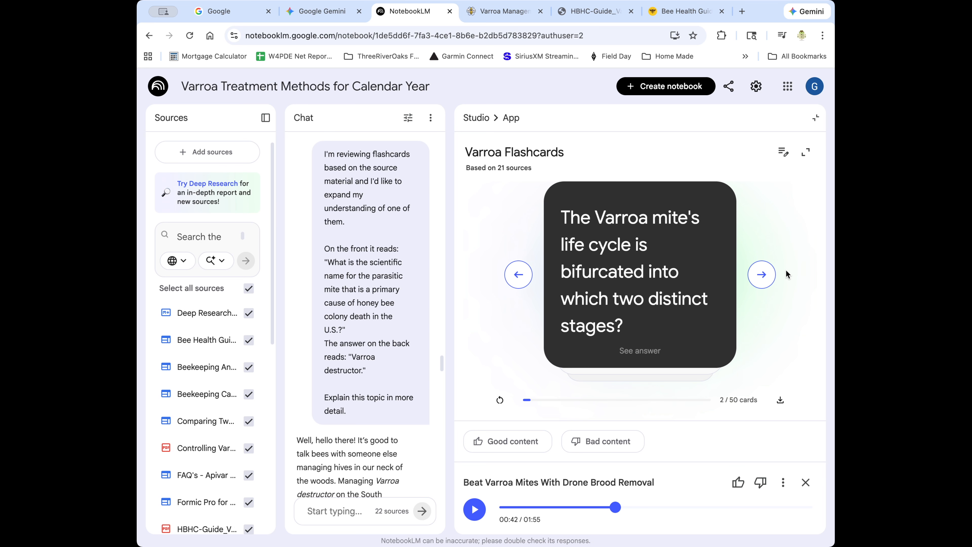
pyautogui.click(762, 275)
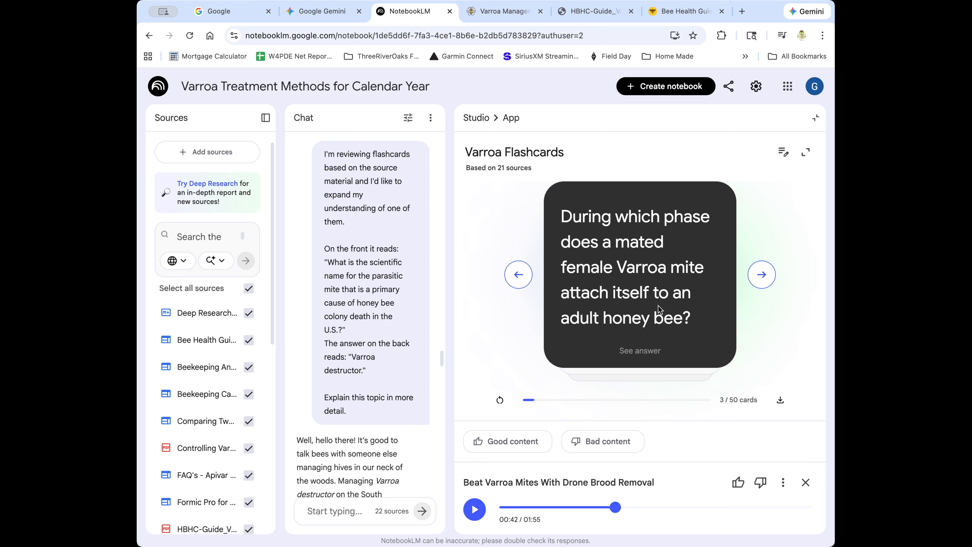
pyautogui.click(649, 353)
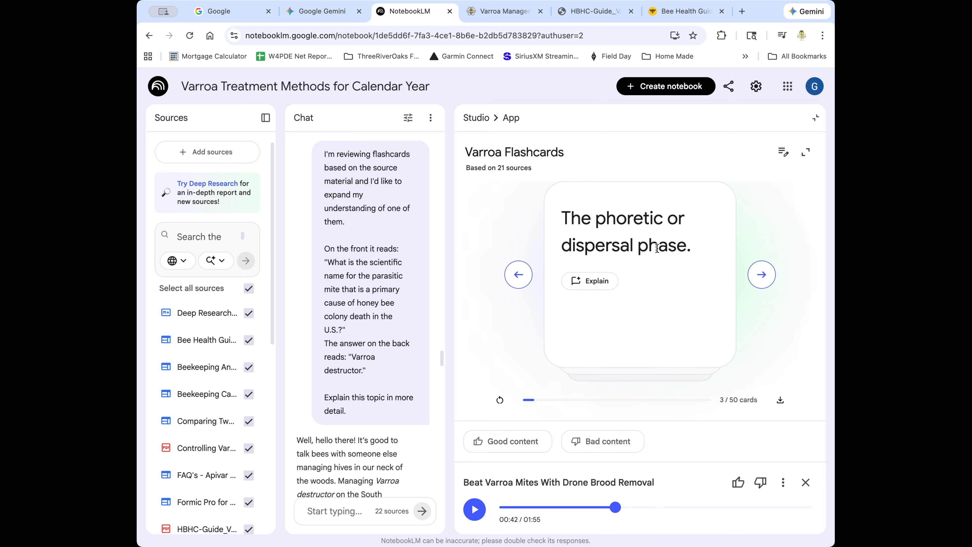
pyautogui.click(476, 119)
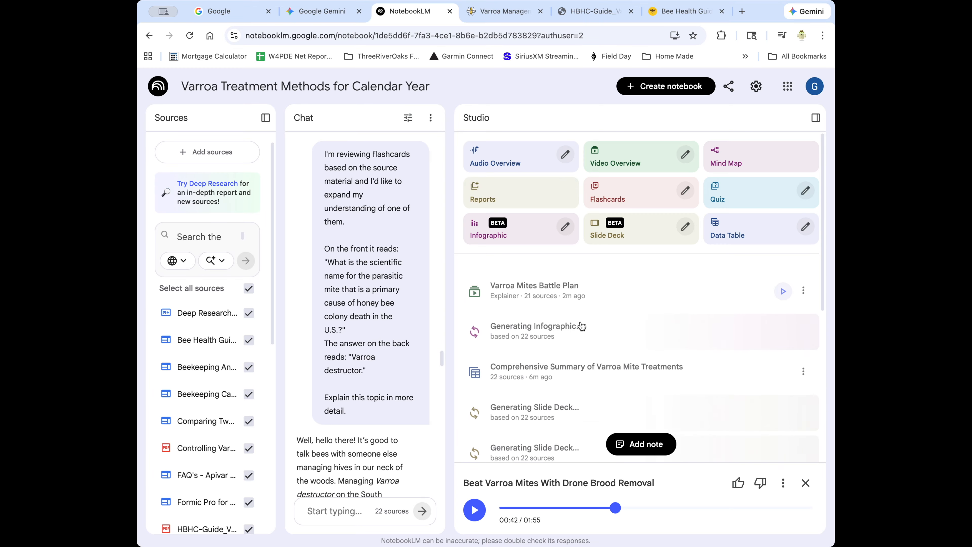
# Open the briefing document "Comprehensive Guide to Annual Beekeeping Management and Varroa Control" from the Studio outputs.
pyautogui.scroll(-5, 638, 377)
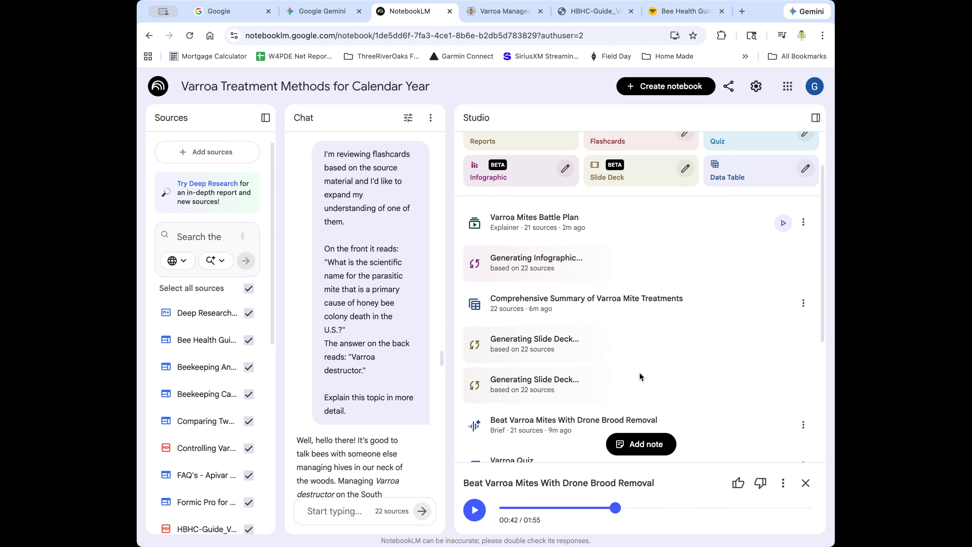
pyautogui.scroll(-4, 640, 377)
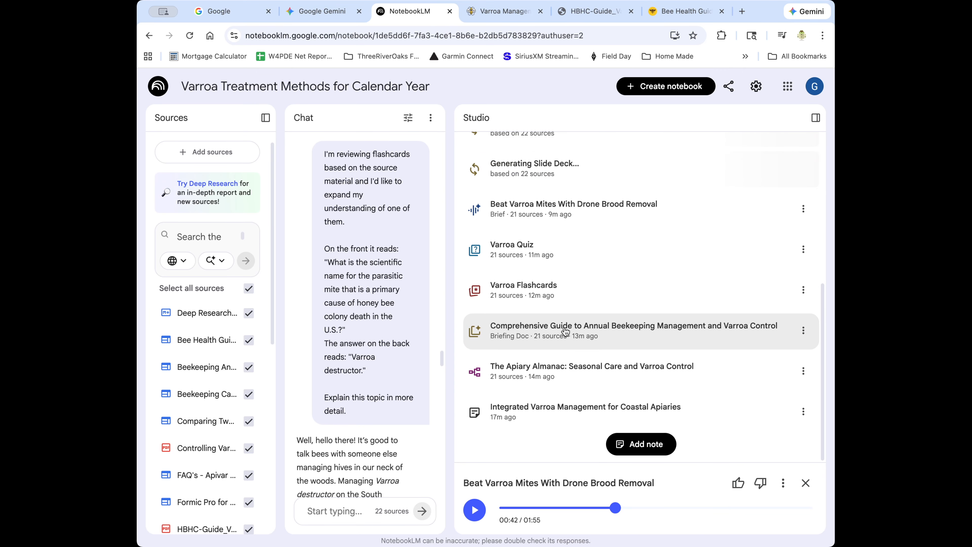
pyautogui.click(532, 331)
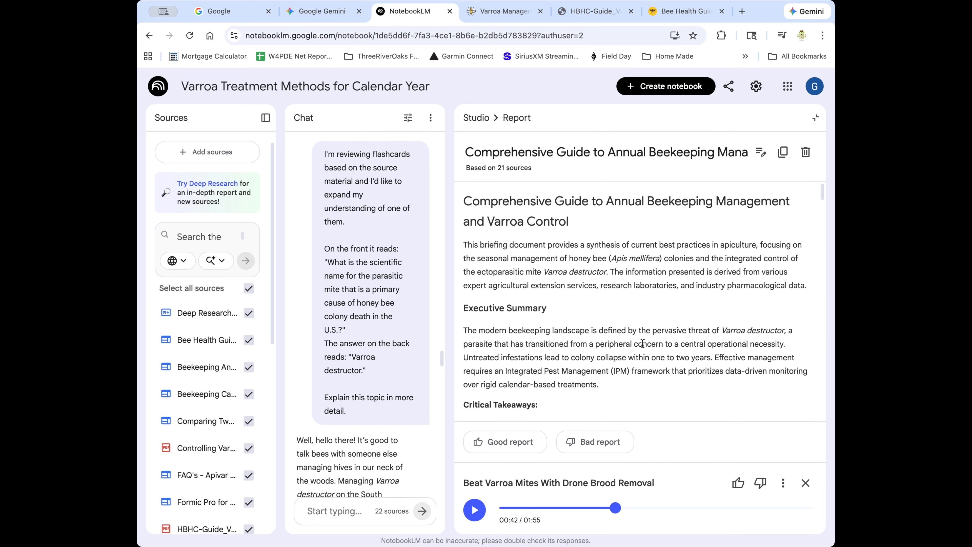
# Read the briefing document from its executive summary to the primary monitoring methods table, and highlight the executive summary paragraph.
pyautogui.scroll(-2, 642, 343)
pyautogui.moveTo(466, 259); pyautogui.dragTo(601, 314)
pyautogui.click(617, 310)
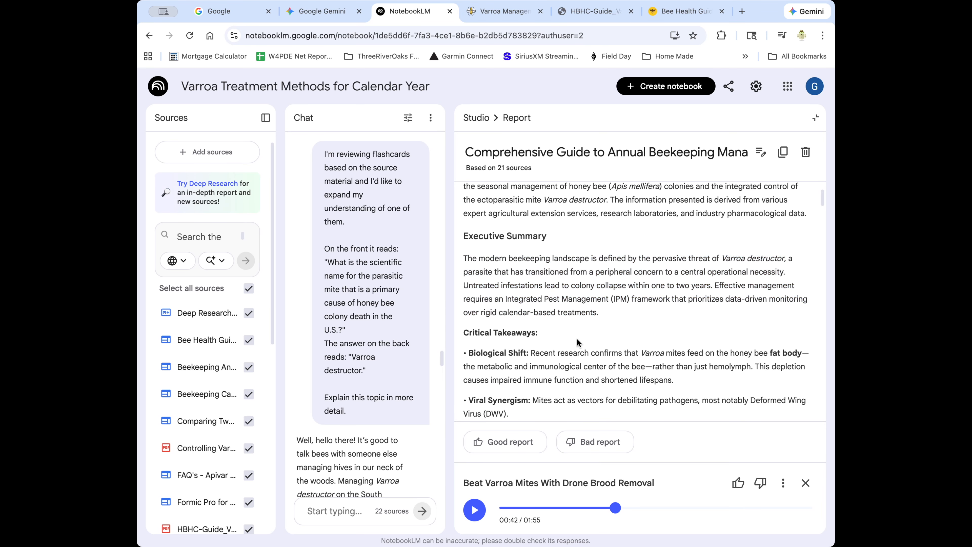
pyautogui.scroll(-3, 577, 338)
pyautogui.scroll(-10, 566, 344)
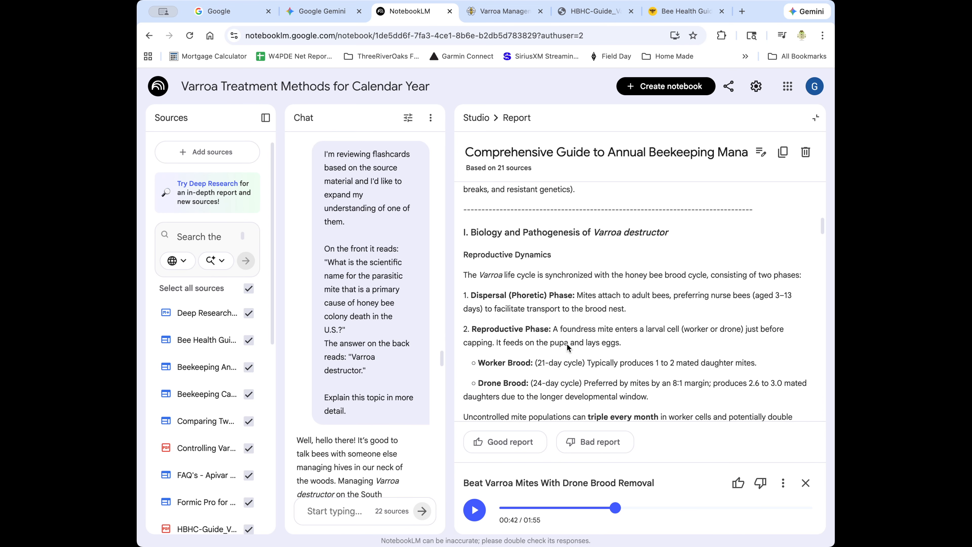
pyautogui.scroll(-4, 566, 344)
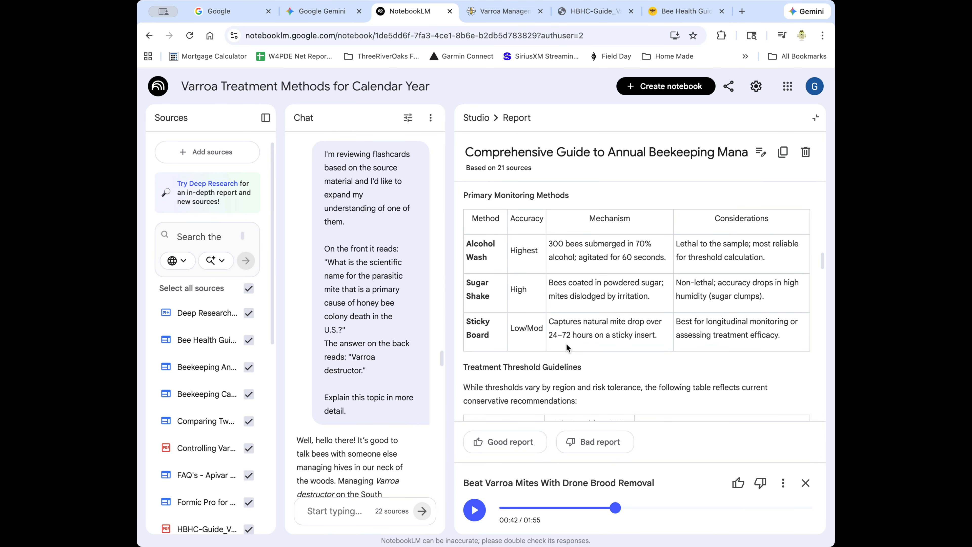
pyautogui.scroll(15, 566, 343)
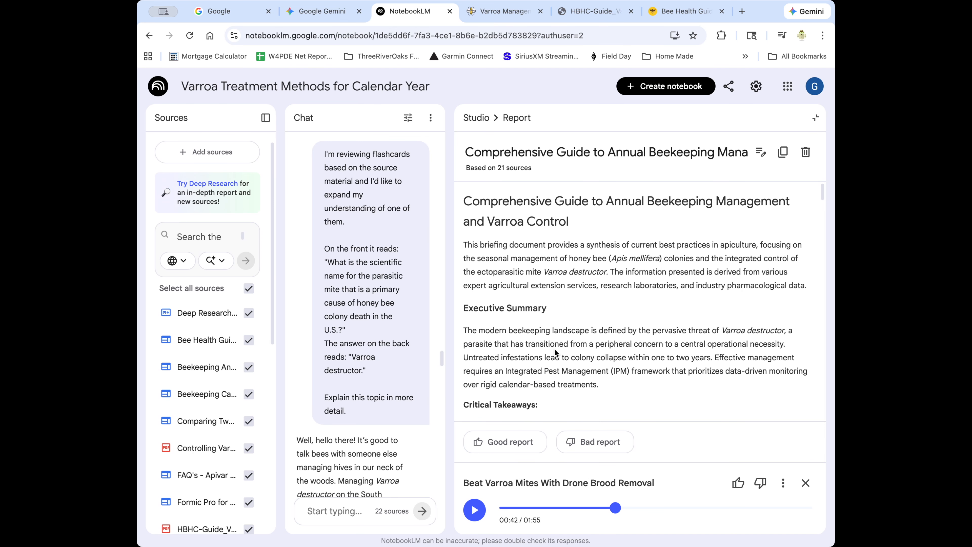
pyautogui.moveTo(610, 387); pyautogui.dragTo(467, 332)
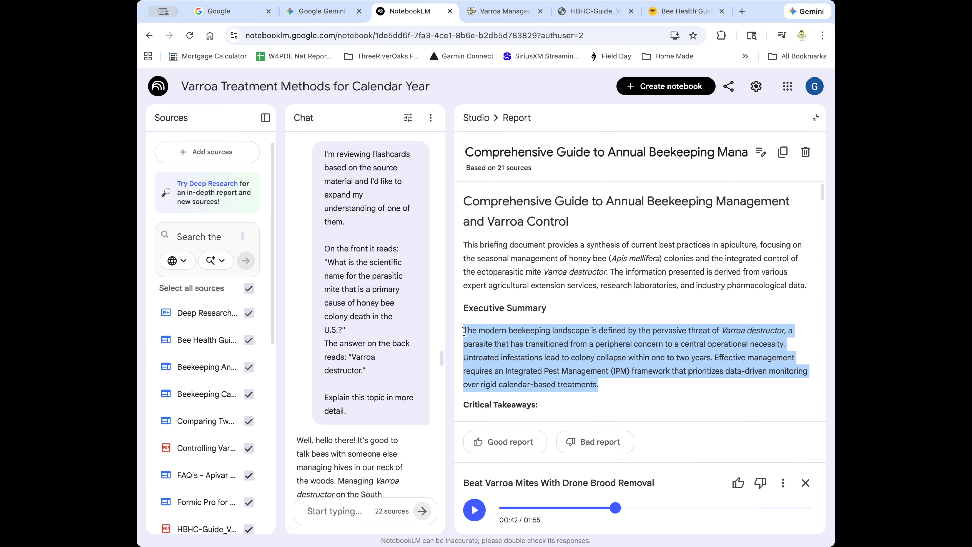
# Examine the briefing document's critical takeaways, treatment product table and strategic interaction warnings.
pyautogui.scroll(-5, 618, 370)
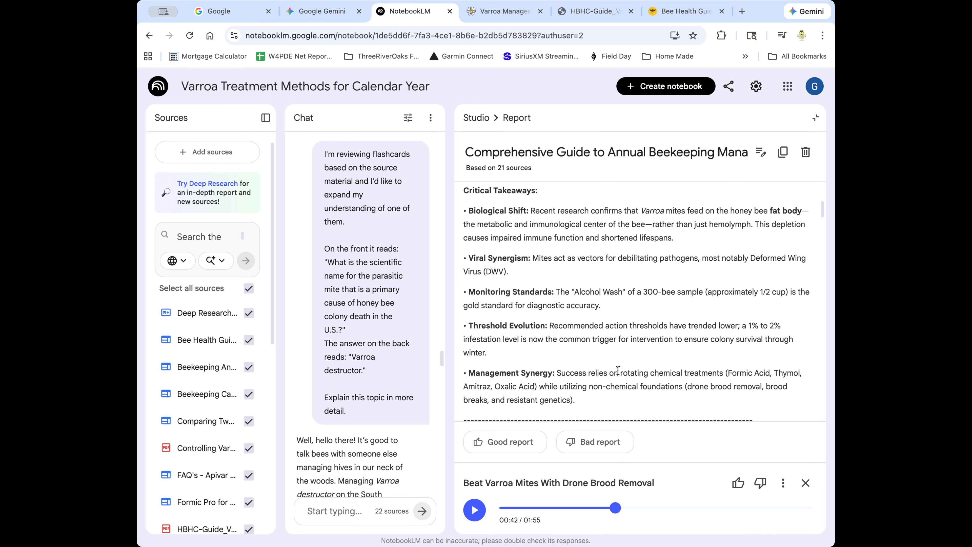
pyautogui.scroll(-4, 618, 369)
pyautogui.scroll(5, 616, 367)
pyautogui.scroll(-4, 561, 318)
pyautogui.scroll(2, 561, 319)
pyautogui.scroll(-3, 561, 318)
pyautogui.scroll(-6, 562, 320)
pyautogui.scroll(-15, 564, 321)
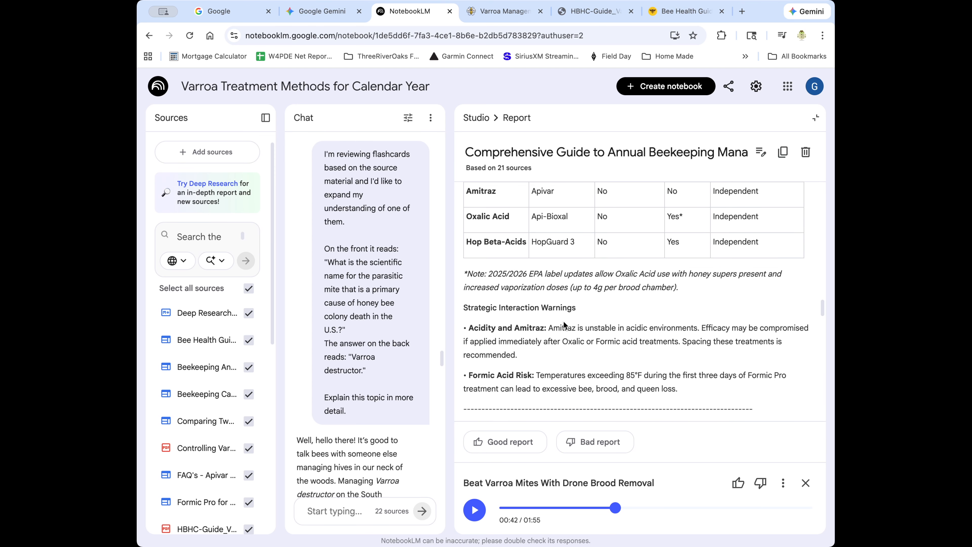
pyautogui.scroll(-10, 564, 323)
pyautogui.scroll(15, 563, 325)
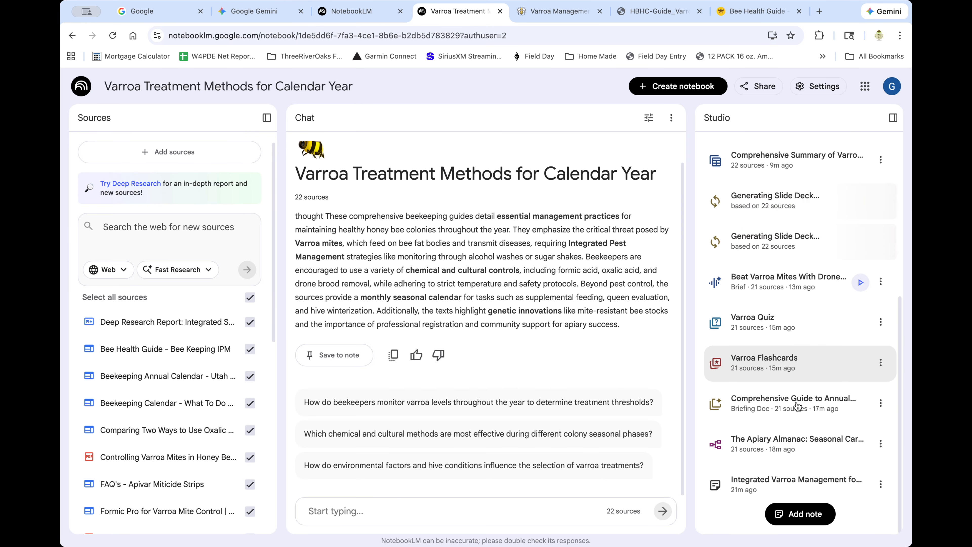
# Open the mind map "The Apiary Almanac: Seasonal Care and Varroa Control", expand Other Hive Pests, and request a chat discussion of Small Hive Beetles.
pyautogui.click(792, 447)
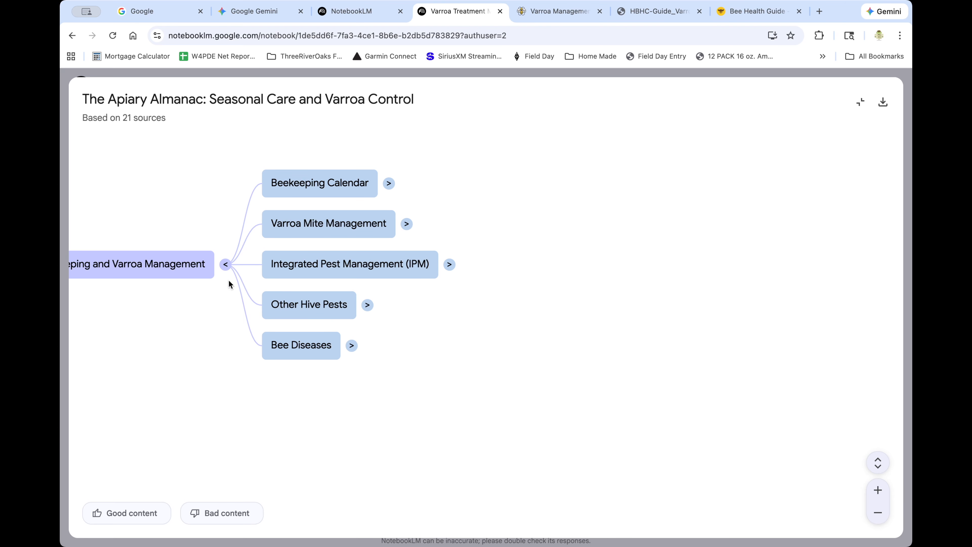
pyautogui.moveTo(130, 328); pyautogui.dragTo(278, 325)
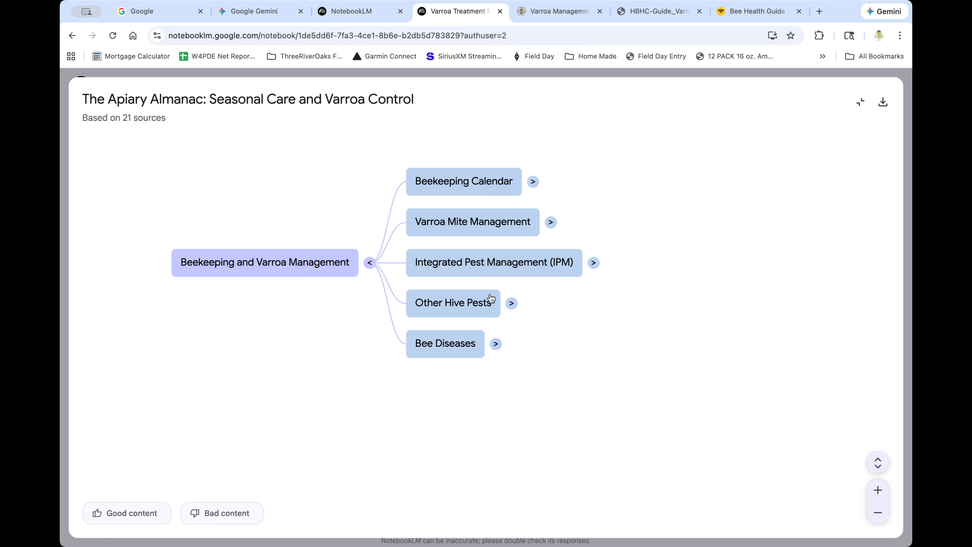
pyautogui.click(512, 303)
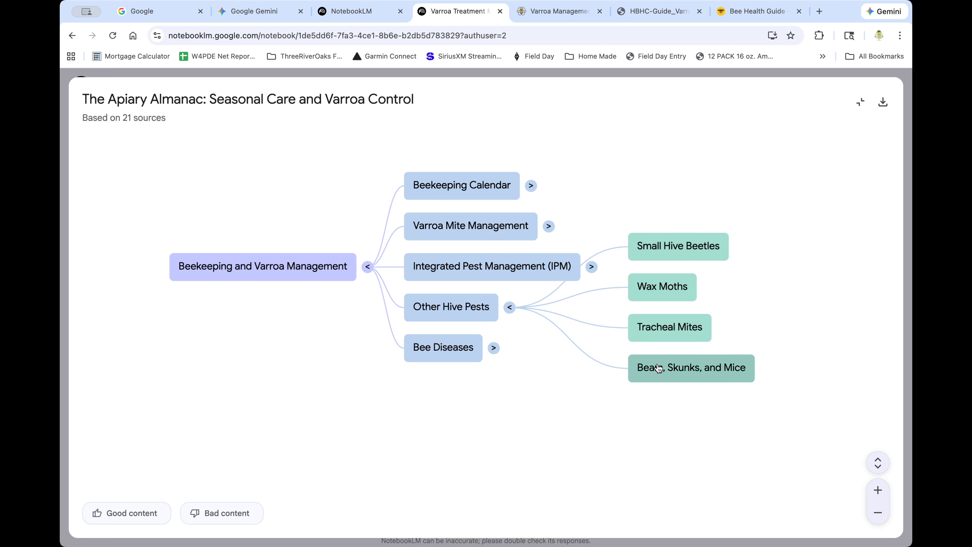
pyautogui.click(677, 246)
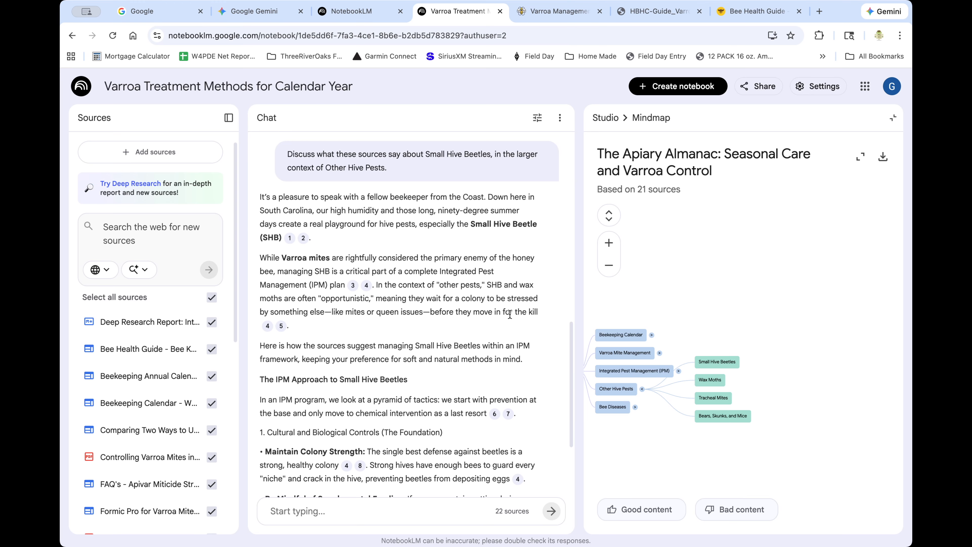
# Read the opening of the Small Hive Beetles answer and preview the source passages behind citations 3, 4 and 5.
pyautogui.scroll(-2, 510, 314)
pyautogui.scroll(-1, 382, 237)
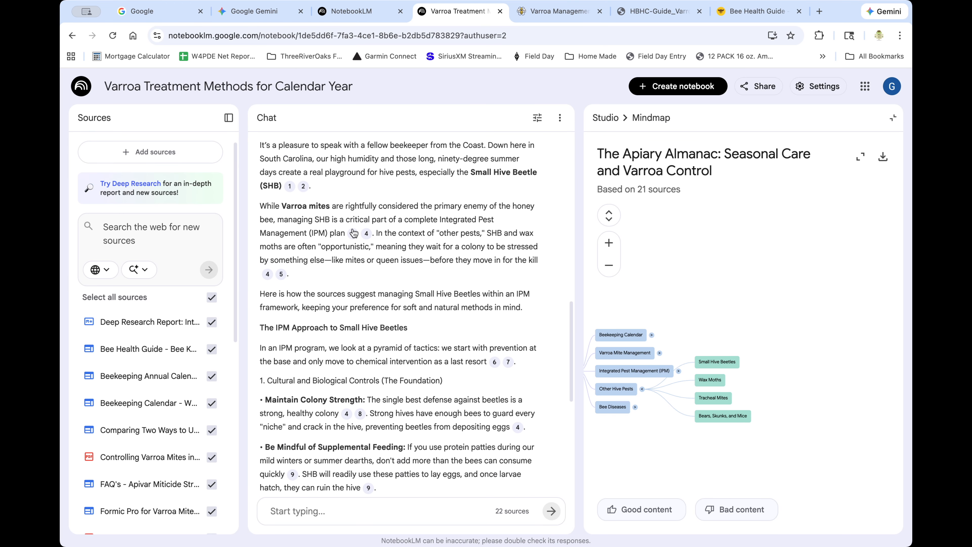
pyautogui.moveTo(353, 235)
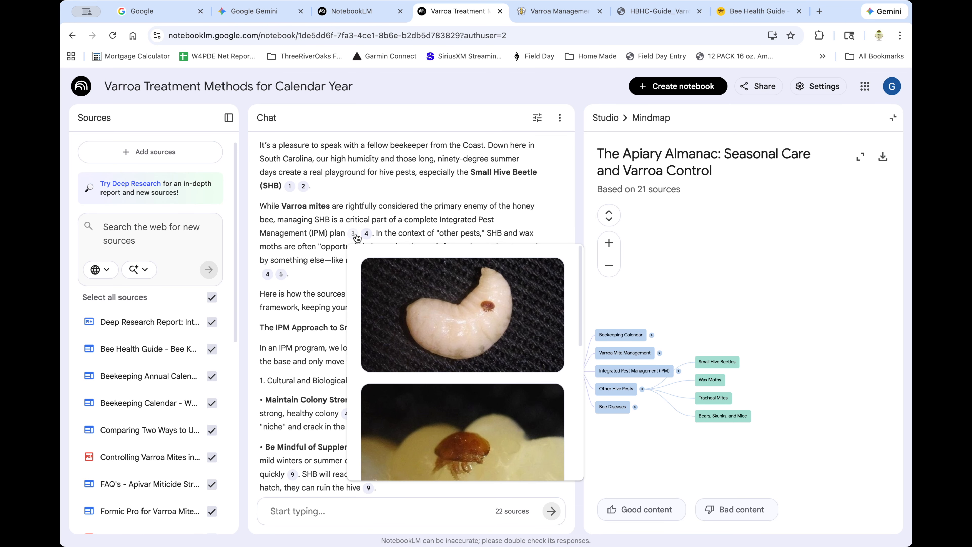
pyautogui.scroll(-5, 374, 269)
pyautogui.scroll(-3, 374, 269)
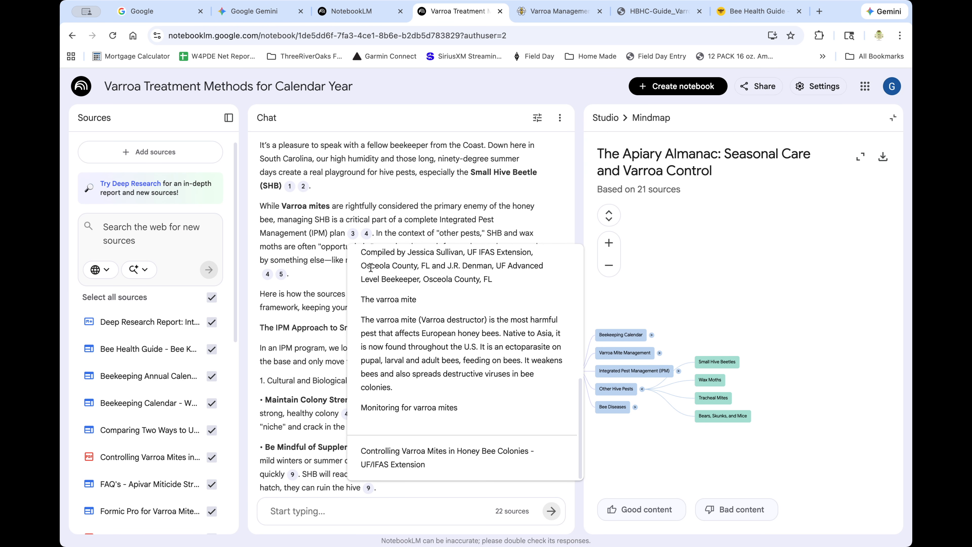
pyautogui.moveTo(283, 274)
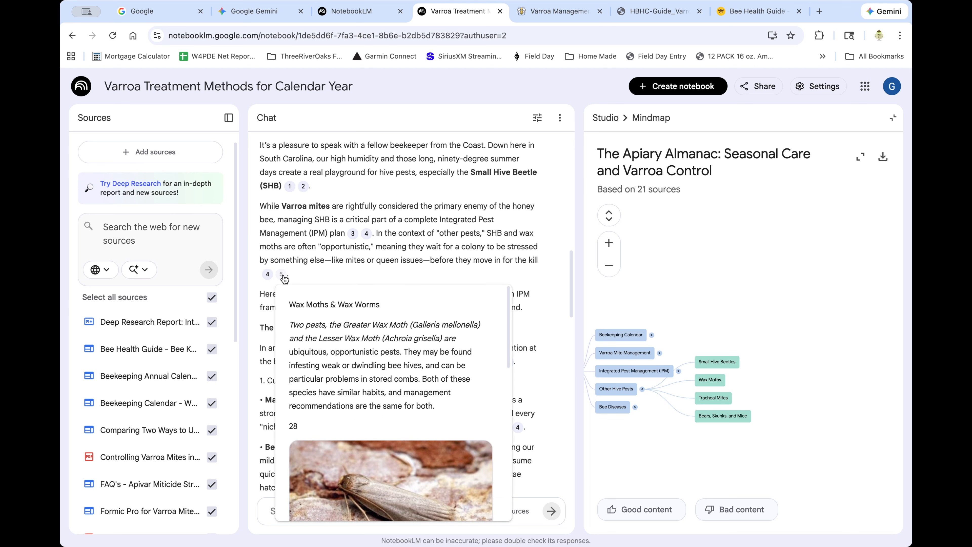
pyautogui.scroll(-5, 332, 320)
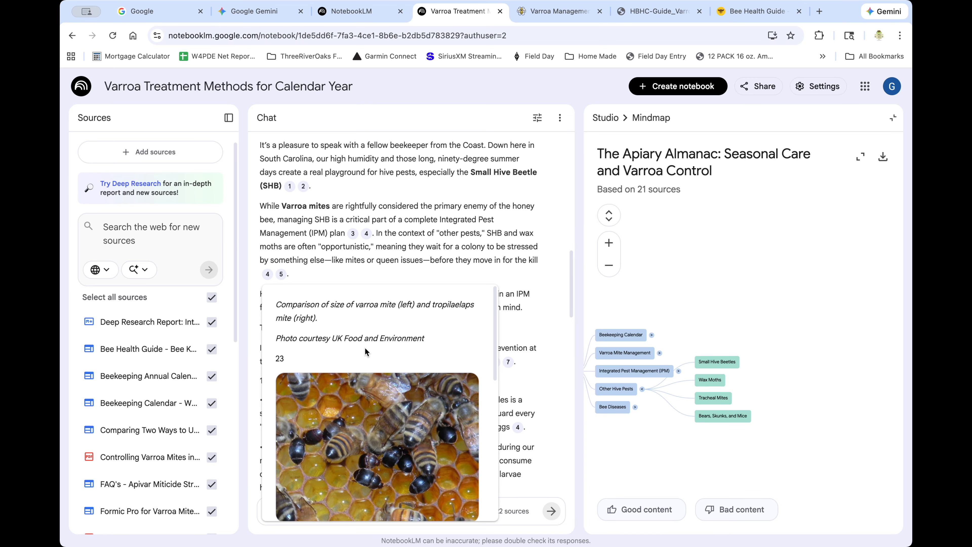
pyautogui.scroll(-8, 364, 352)
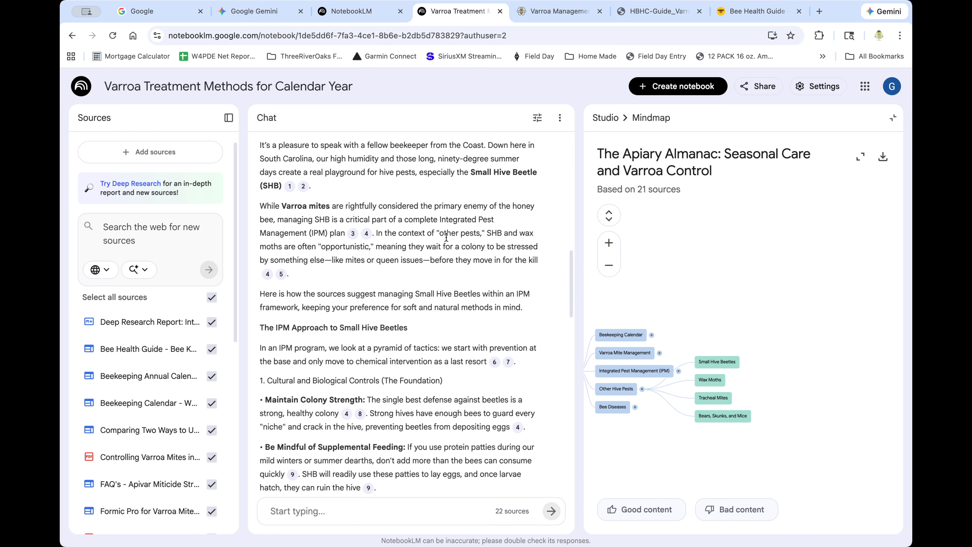
# Read the rest of the Small Hive Beetles answer, from the biological and mechanical controls to the Beekeeper's Note for SC.
pyautogui.scroll(-7, 421, 327)
pyautogui.moveTo(324, 352)
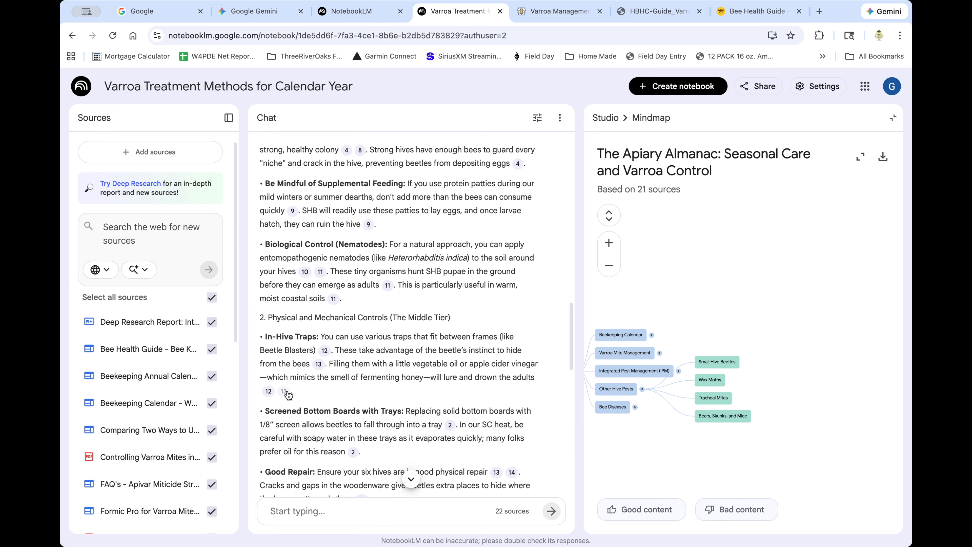
pyautogui.moveTo(287, 392)
pyautogui.scroll(-2, 382, 324)
pyautogui.scroll(3, 440, 312)
pyautogui.scroll(-12, 440, 318)
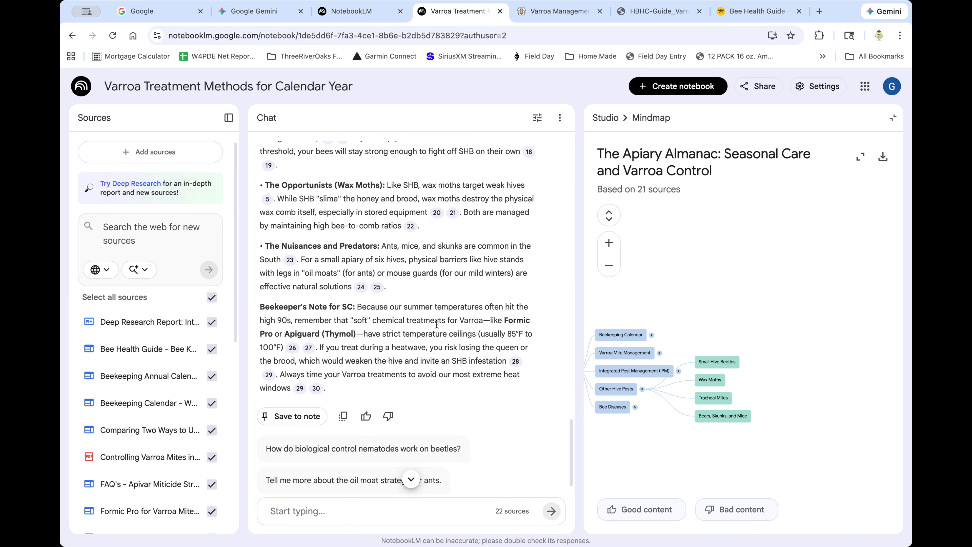
pyautogui.scroll(-2, 439, 333)
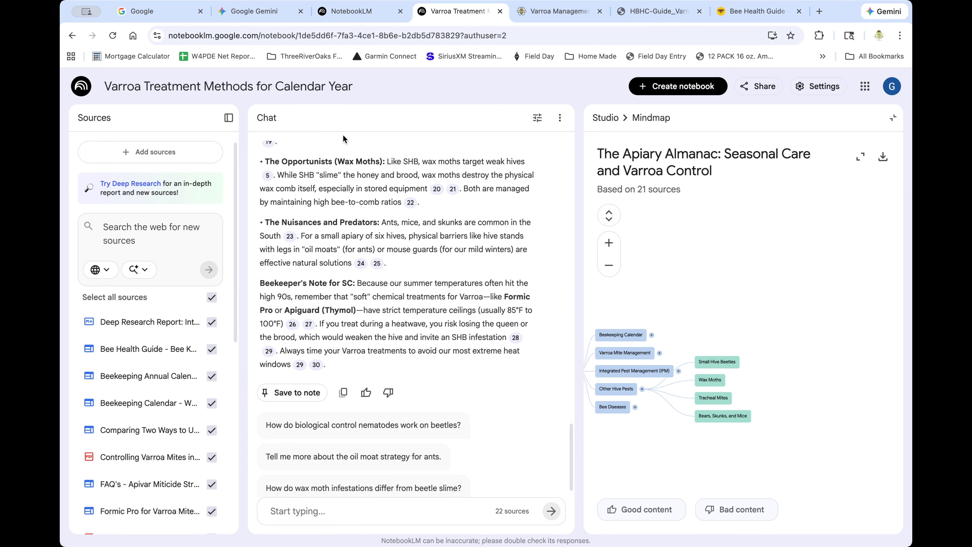
pyautogui.scroll(6, 400, 305)
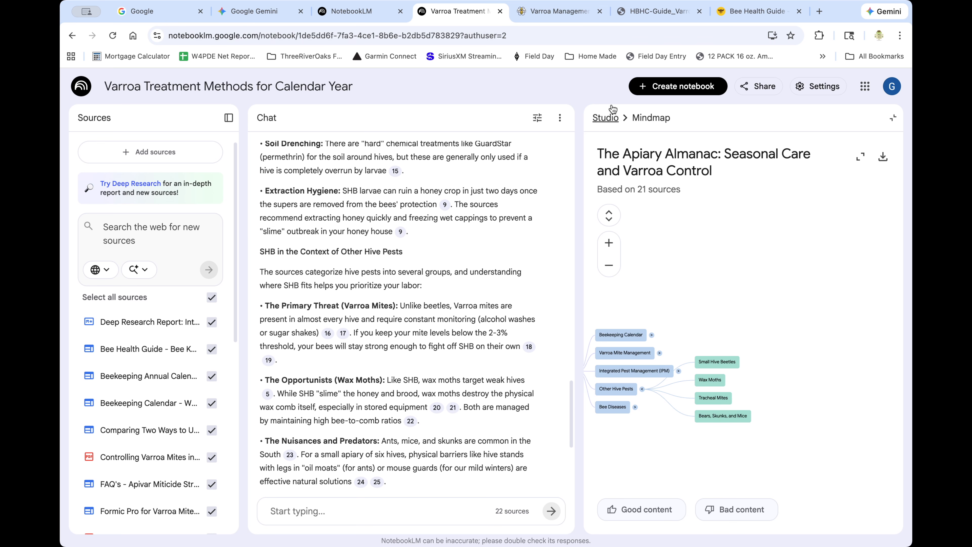
# Return to the Studio outputs, play the start of the "Varroa Mites Battle Plan" video overview, and go back to the Studio overview.
pyautogui.click(606, 117)
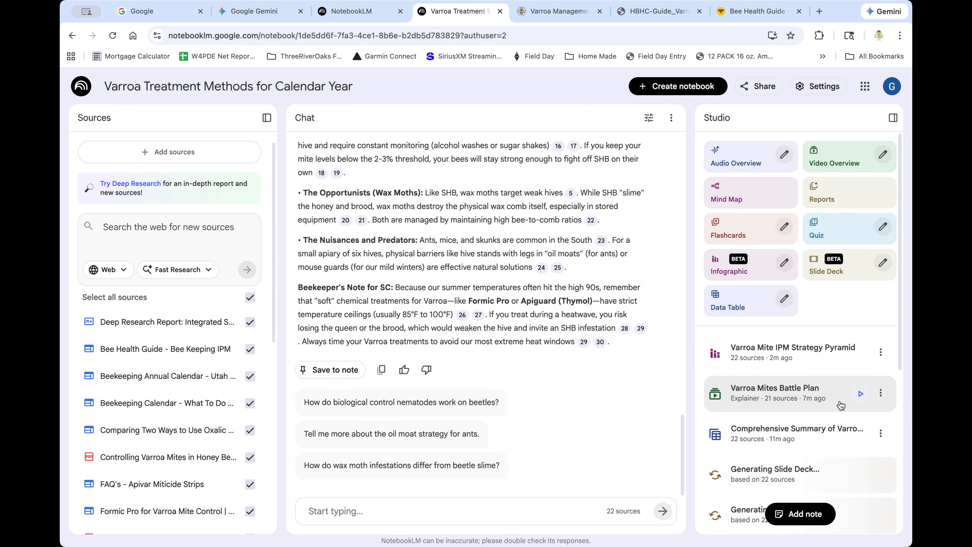
pyautogui.scroll(-3, 840, 405)
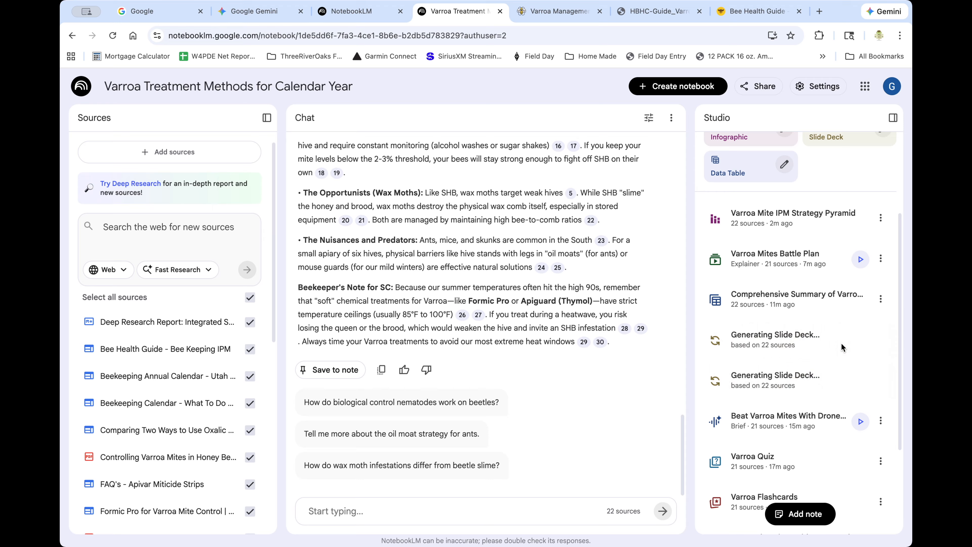
pyautogui.scroll(-4, 841, 343)
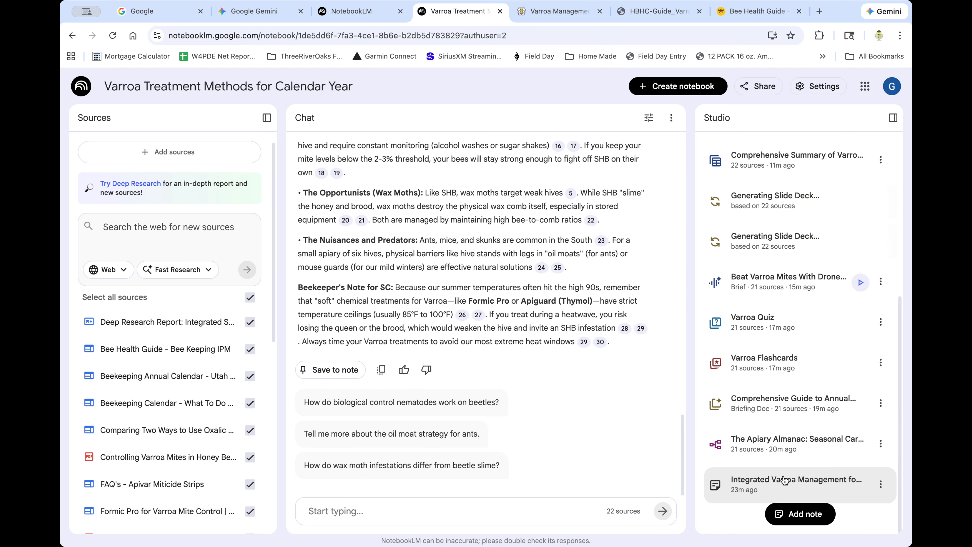
pyautogui.scroll(5, 783, 481)
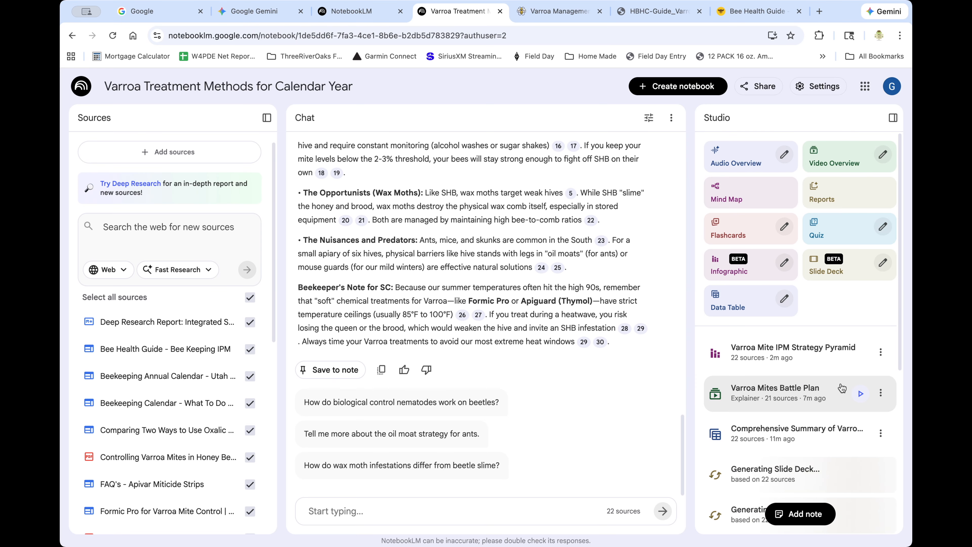
pyautogui.click(860, 393)
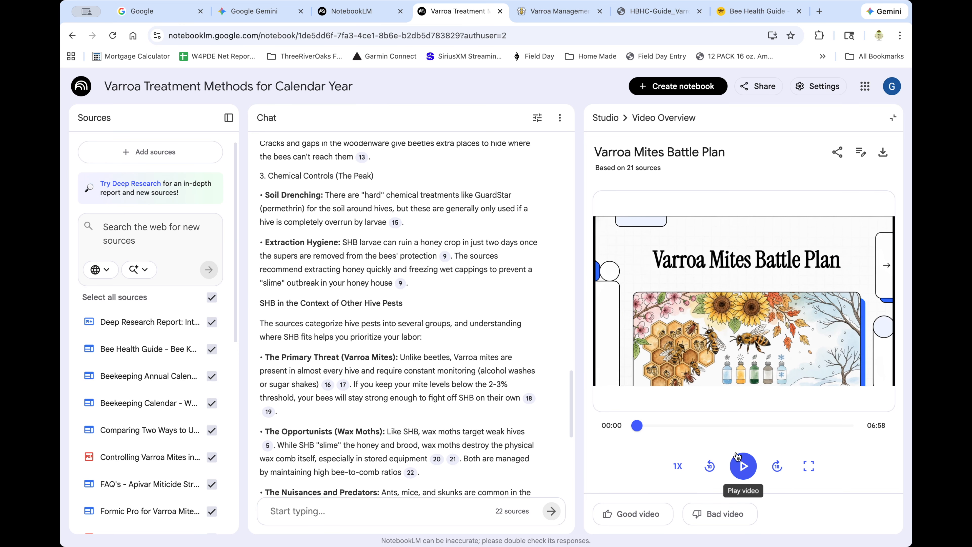
pyautogui.click(743, 466)
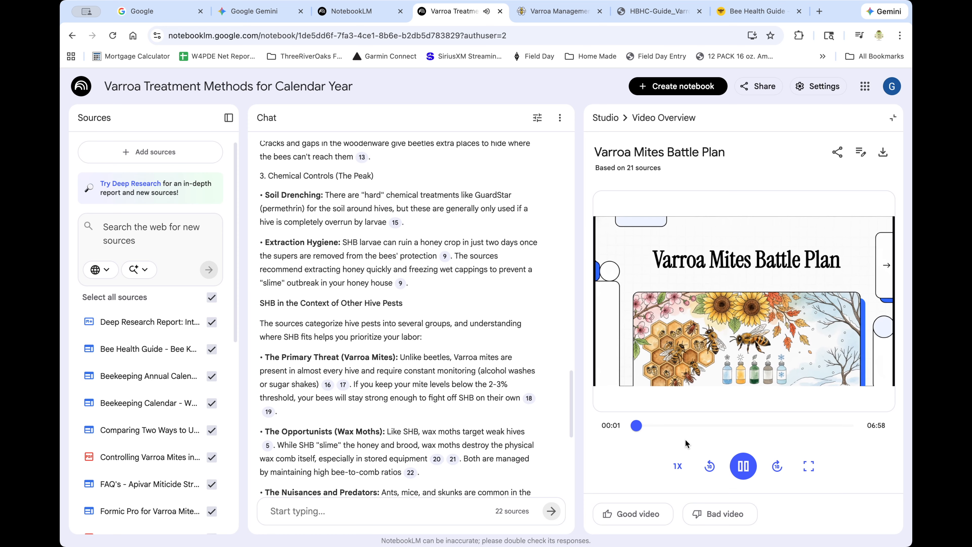
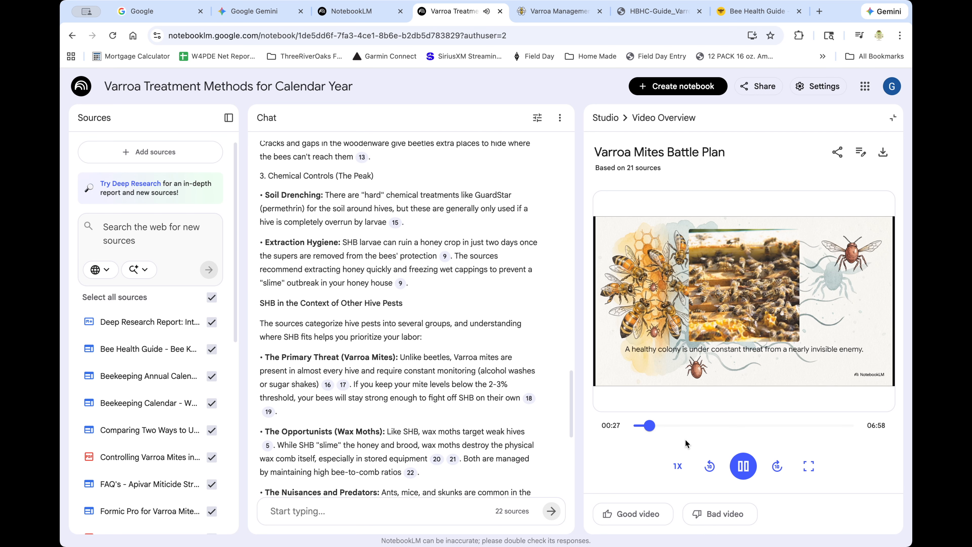
pyautogui.click(606, 117)
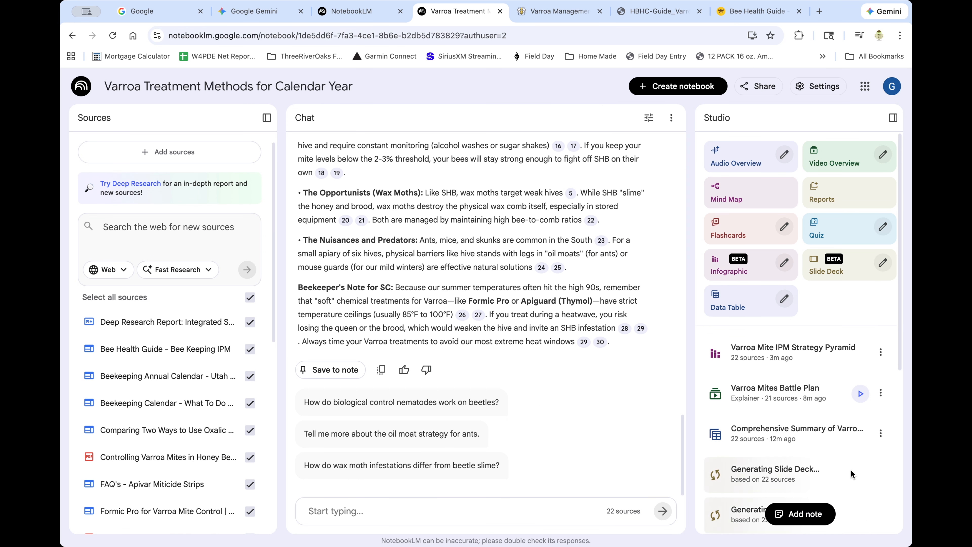
# Widen the Studio area and look through the list of outputs, including the slide decks being generated.
pyautogui.scroll(-2, 855, 475)
pyautogui.scroll(-2, 852, 475)
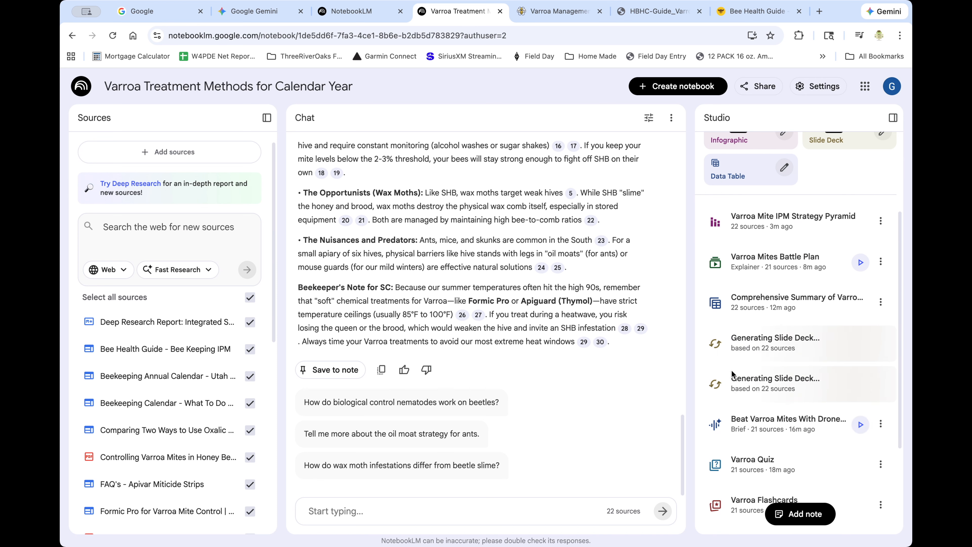
pyautogui.moveTo(688, 347); pyautogui.dragTo(614, 344)
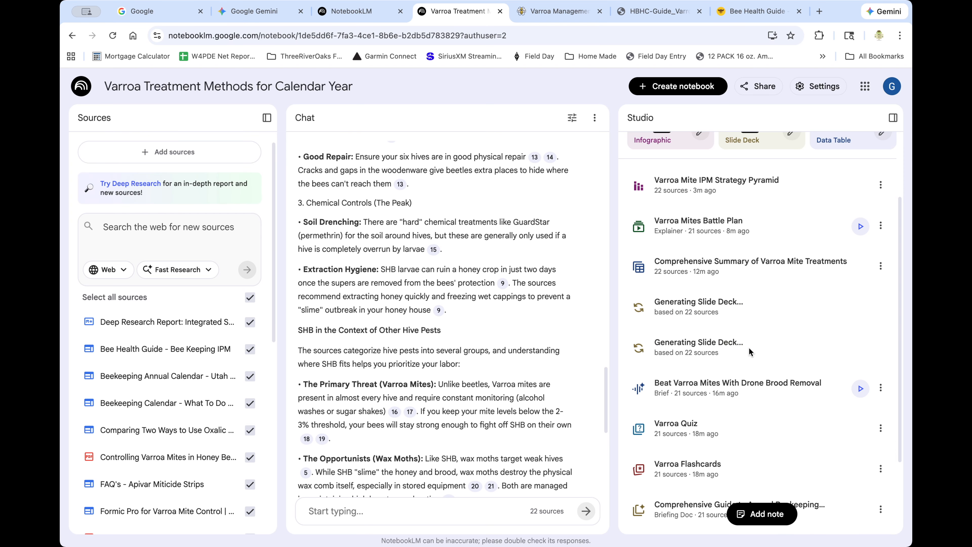
pyautogui.scroll(-2, 773, 333)
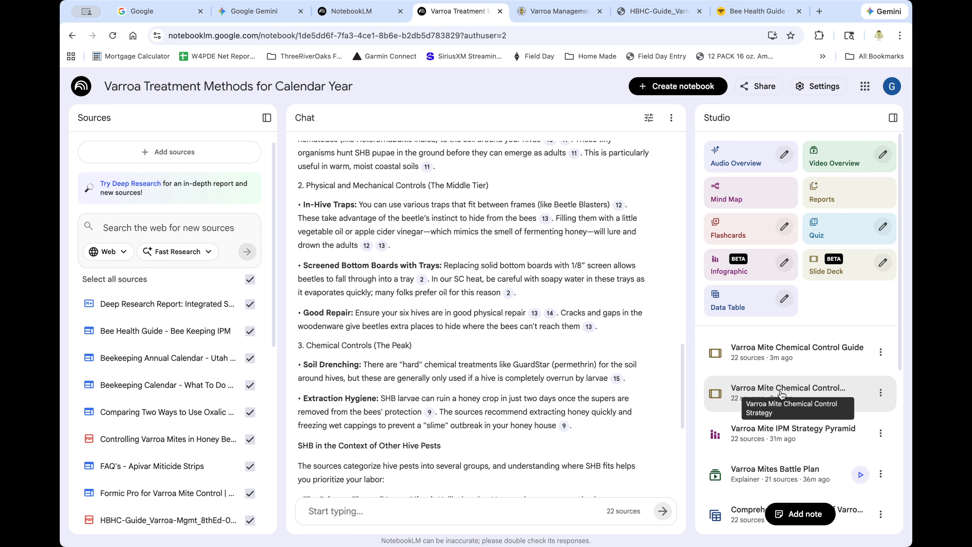
# Open the Varroa Mite Chemical Control Guide slide deck, look through all its slides, and return to the Studio overview.
pyautogui.click(775, 356)
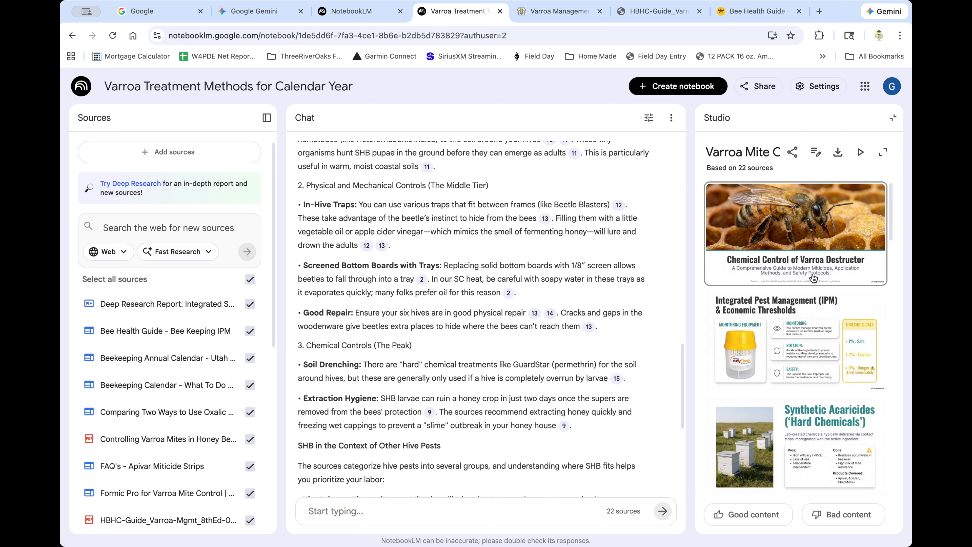
pyautogui.scroll(-4, 803, 268)
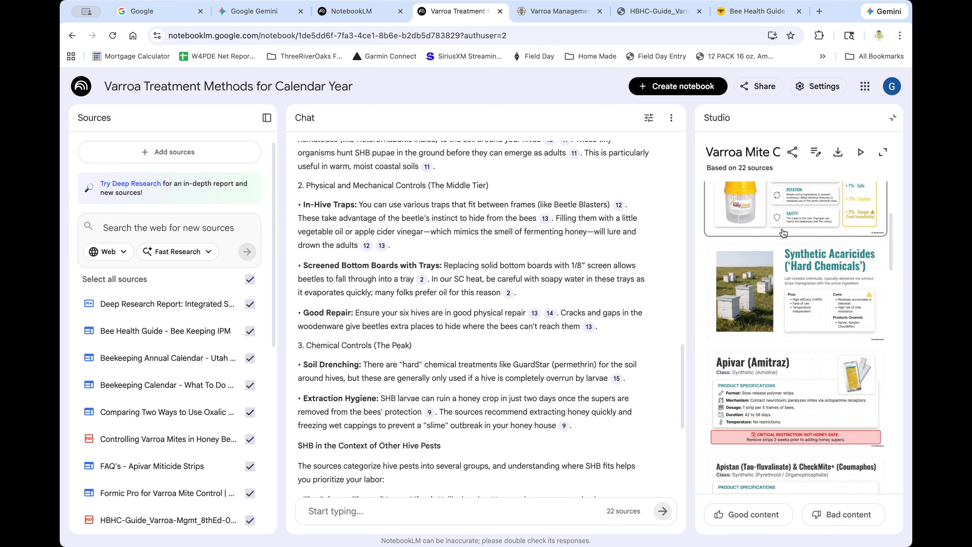
pyautogui.scroll(-2, 817, 308)
pyautogui.scroll(-7, 818, 310)
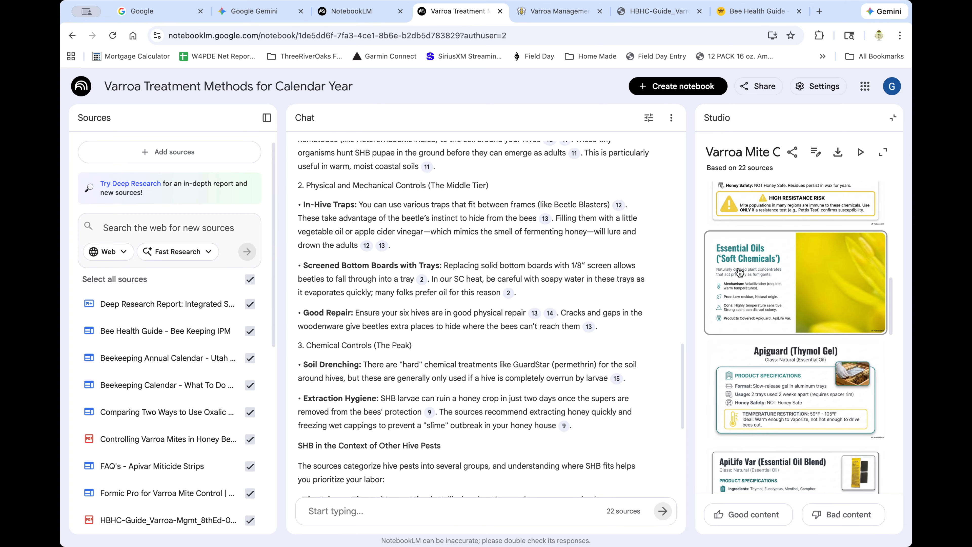
pyautogui.scroll(-2, 806, 353)
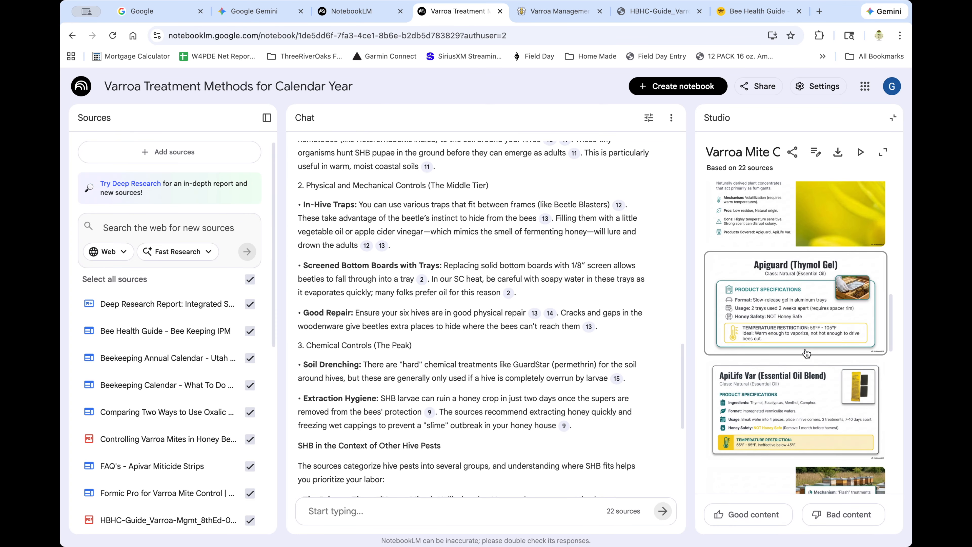
pyautogui.scroll(-15, 806, 353)
pyautogui.scroll(-1, 806, 353)
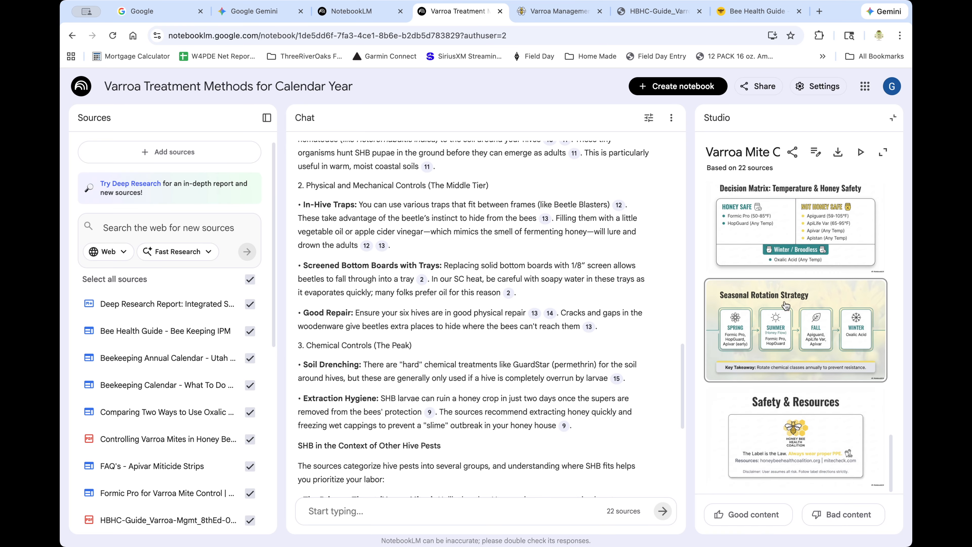
pyautogui.scroll(20, 785, 306)
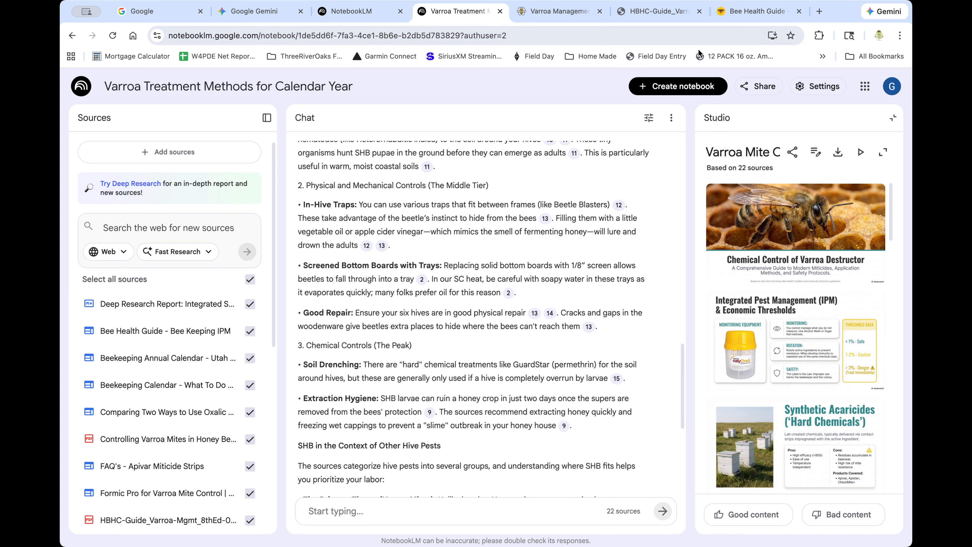
pyautogui.click(717, 118)
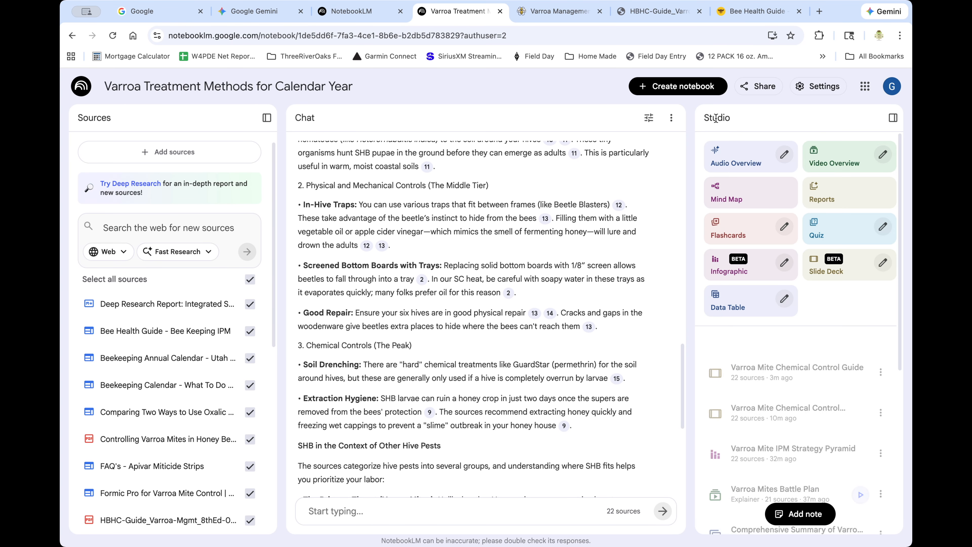
# View the slide deck customization options, and look through the Varroa Mite Chemical Control Strategy deck before returning to the Studio overview.
pyautogui.click(883, 263)
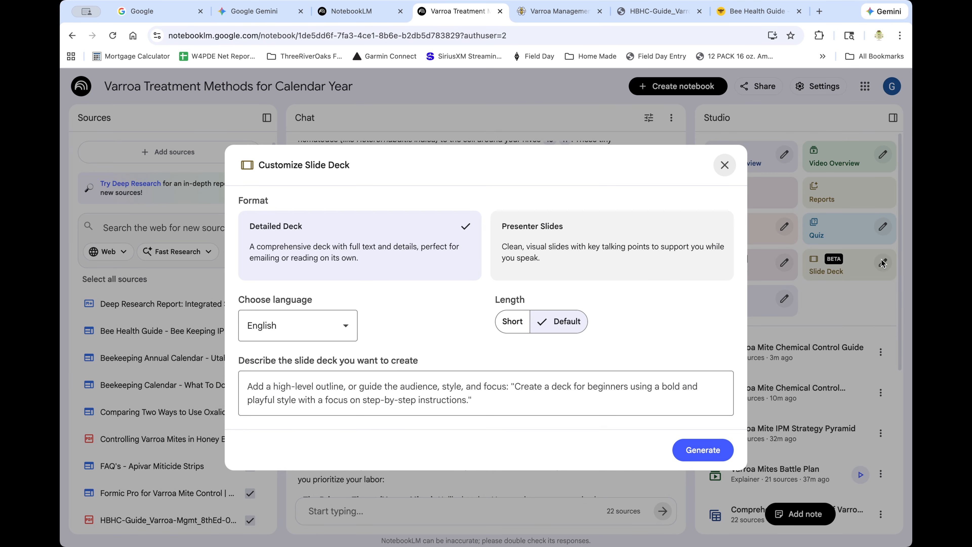
pyautogui.click(724, 166)
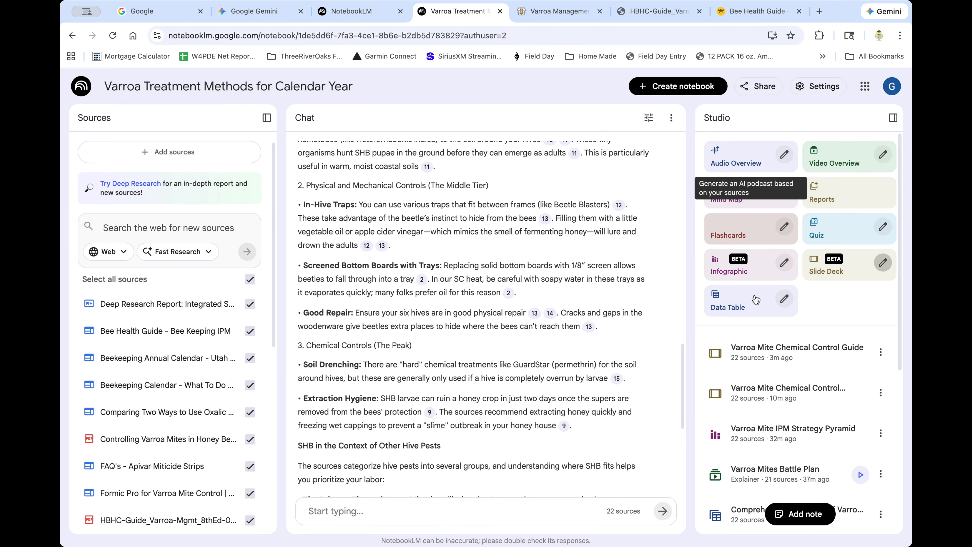
pyautogui.click(786, 388)
pyautogui.scroll(-8, 806, 339)
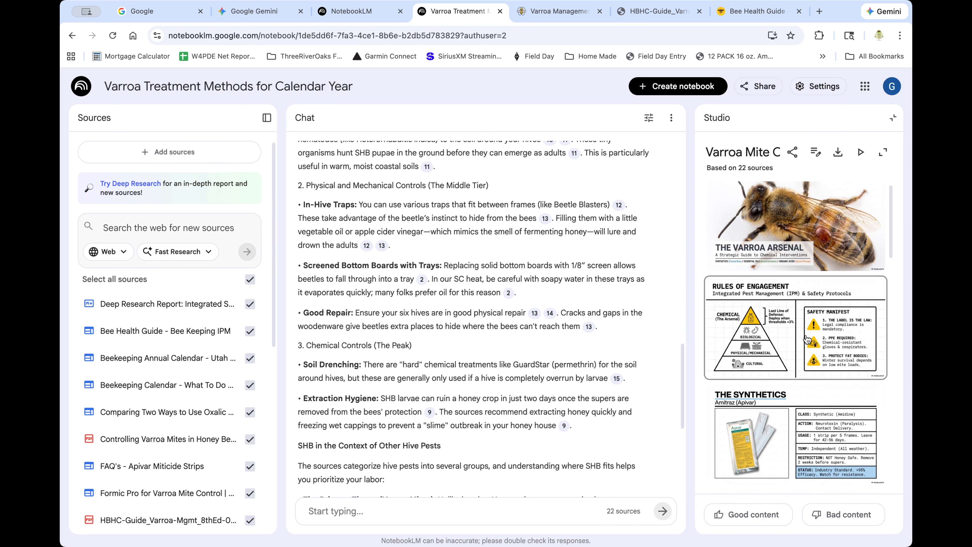
pyautogui.scroll(-15, 806, 340)
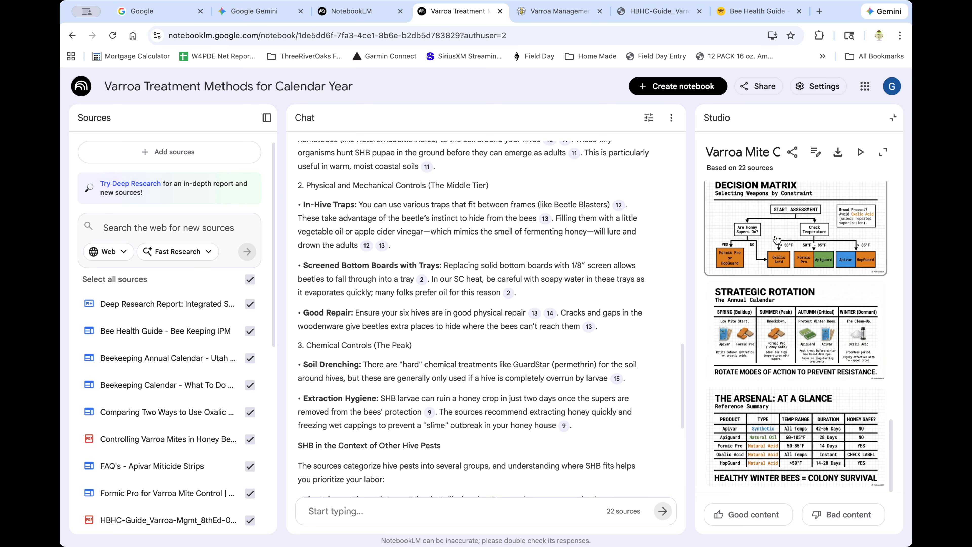
pyautogui.scroll(5, 777, 244)
pyautogui.scroll(10, 776, 243)
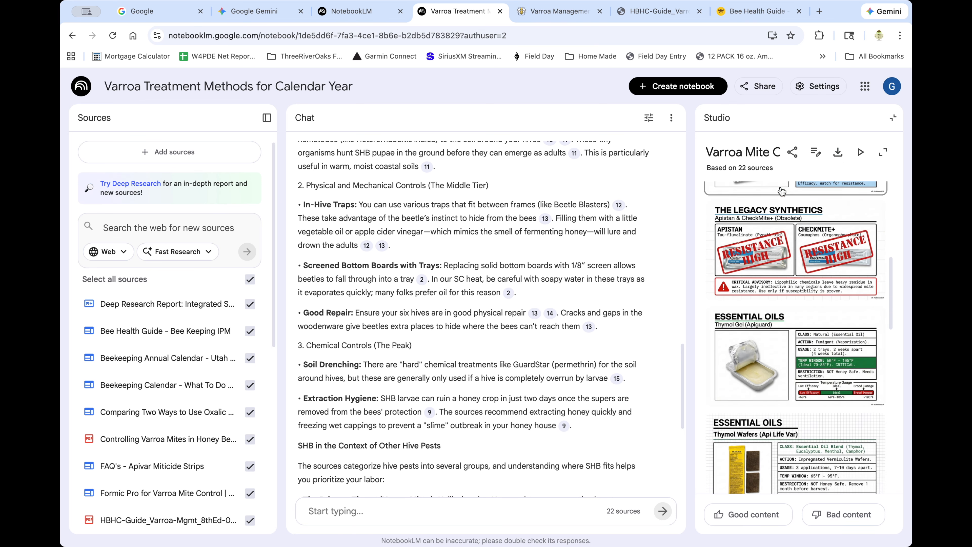
pyautogui.click(716, 117)
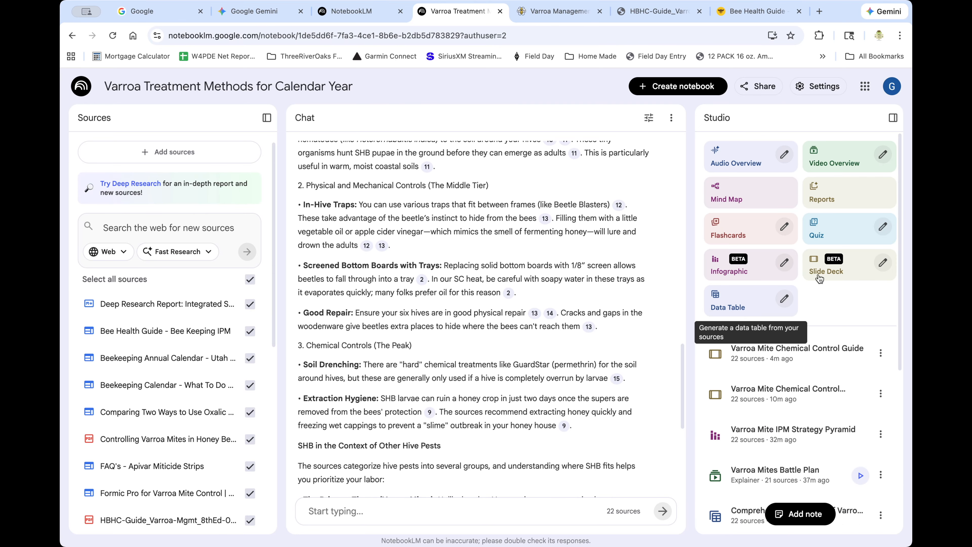
# Review the Detailed Deck and Presenter Slides formats without generating a deck, and look over the Studio outputs and the notebook summary.
pyautogui.click(882, 263)
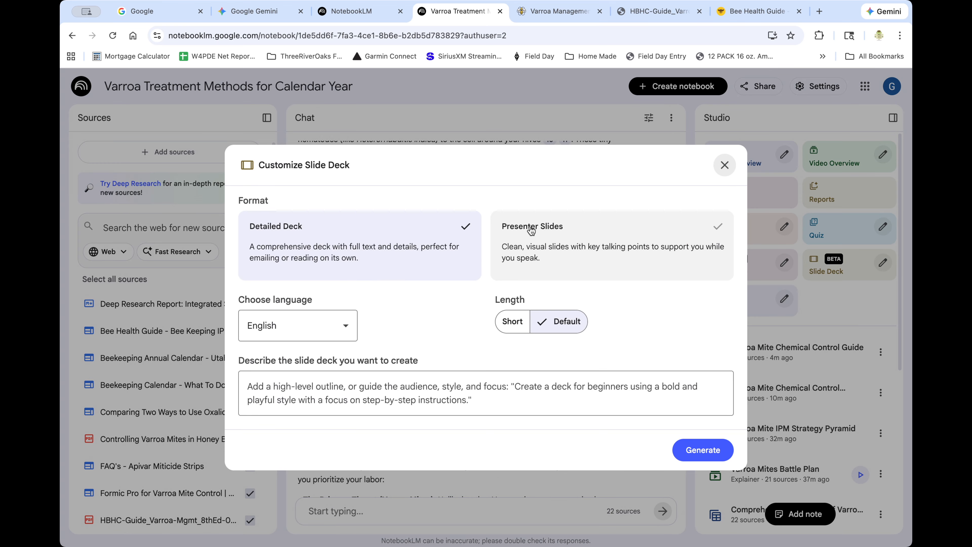
pyautogui.click(725, 166)
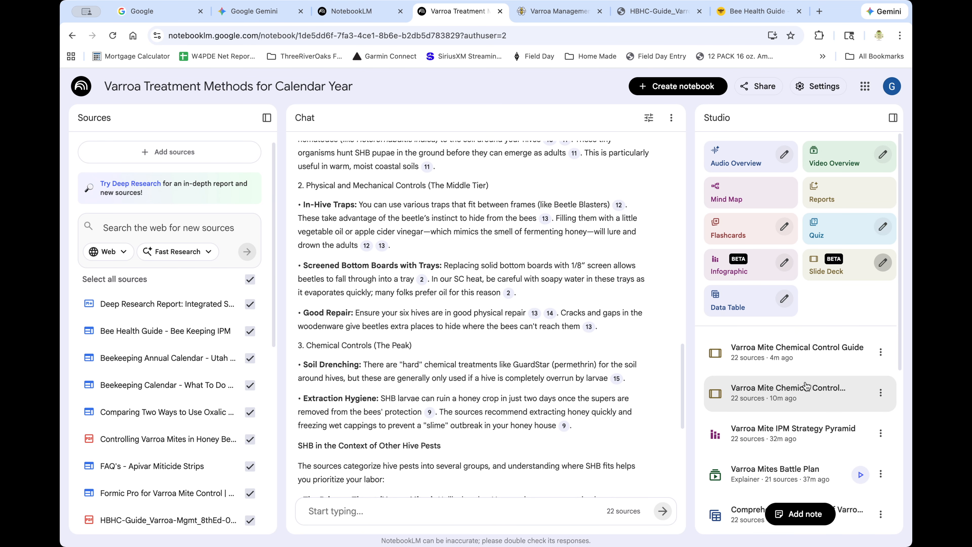
pyautogui.scroll(-5, 802, 390)
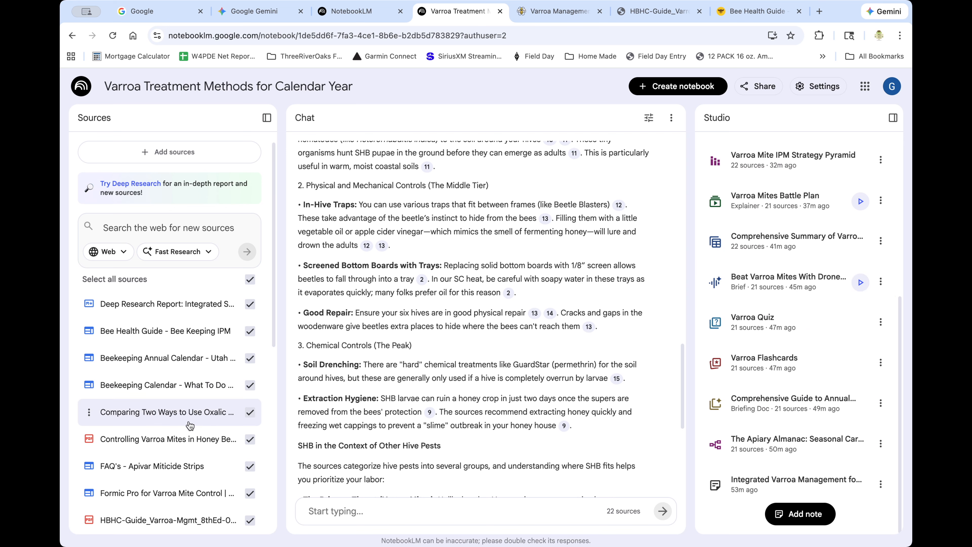
pyautogui.scroll(15, 420, 383)
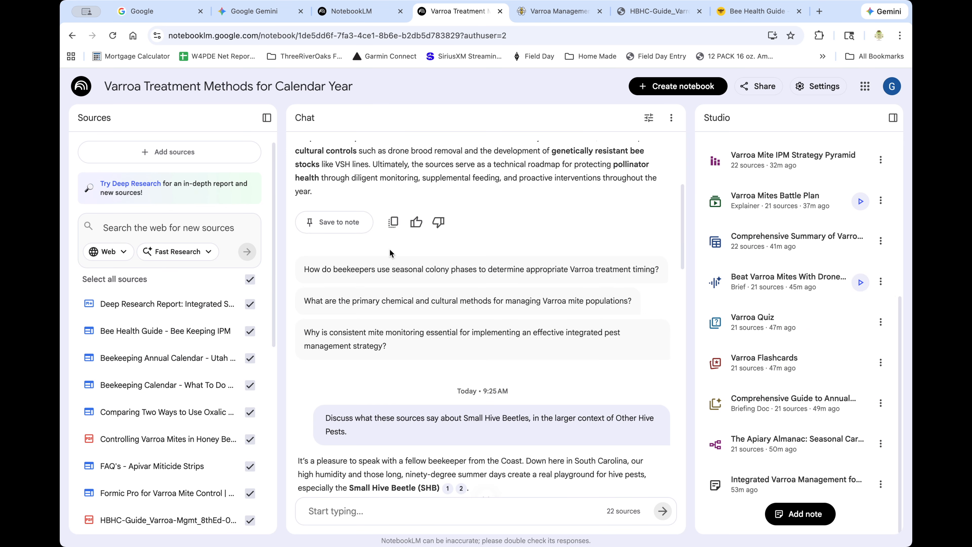
pyautogui.scroll(8, 761, 341)
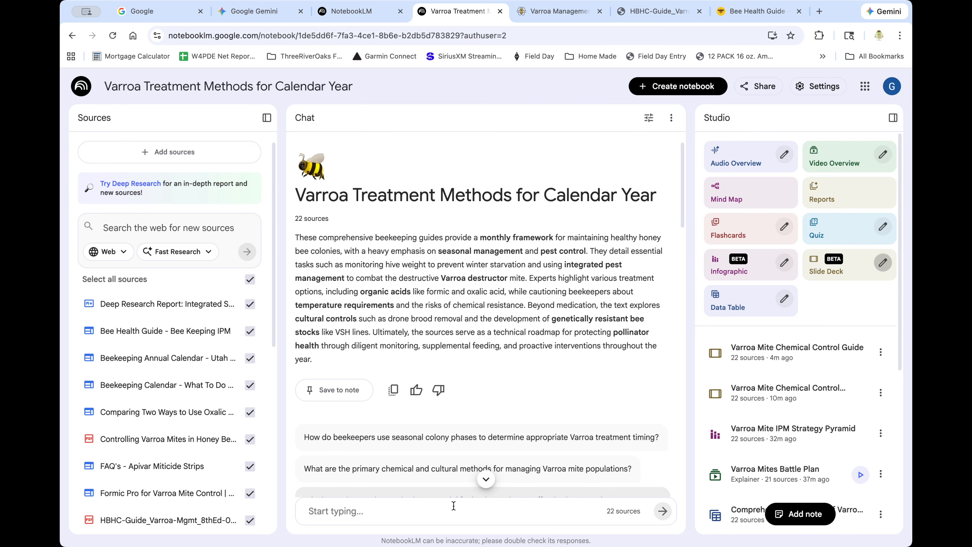
pyautogui.click(308, 511)
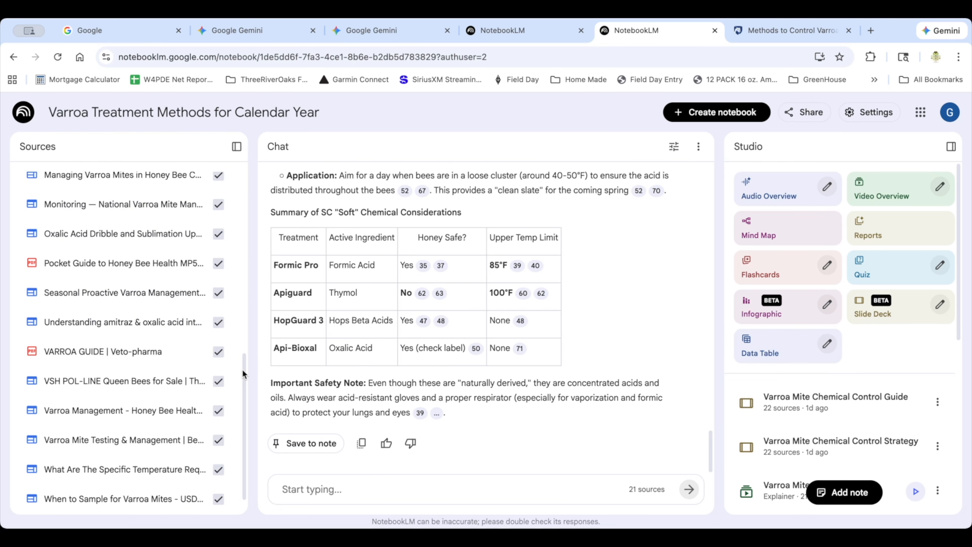
pyautogui.moveTo(243, 373); pyautogui.dragTo(227, 168)
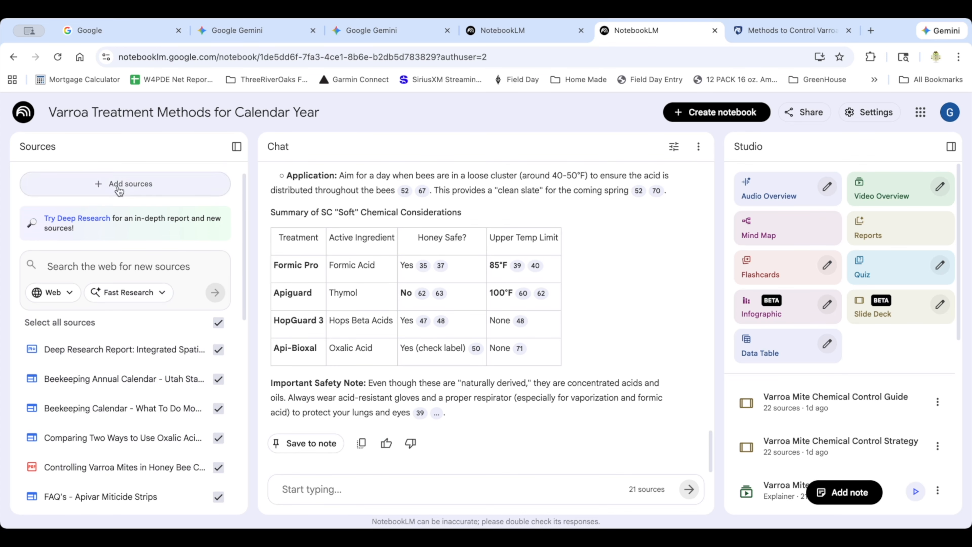
pyautogui.click(129, 186)
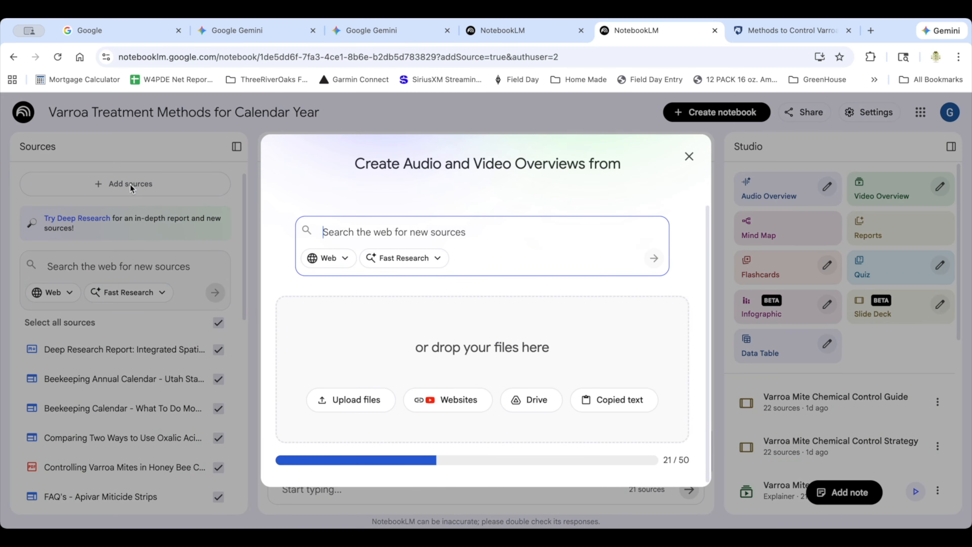
pyautogui.click(458, 401)
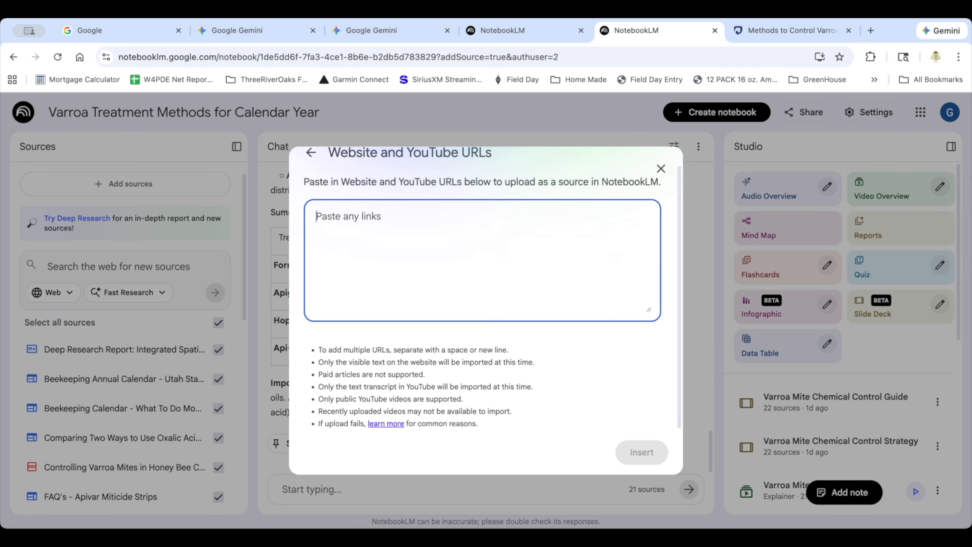
pyautogui.press('super+Tab')
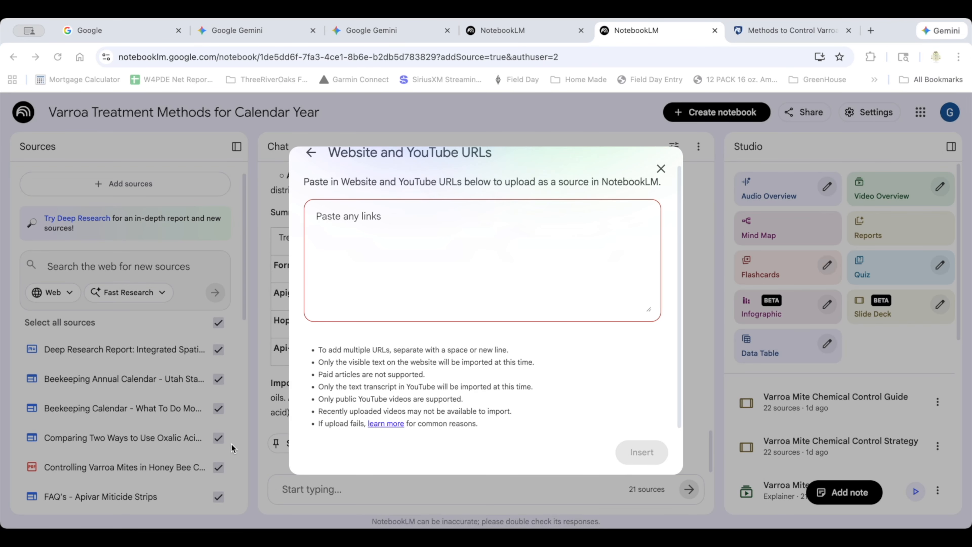
pyautogui.click(535, 233)
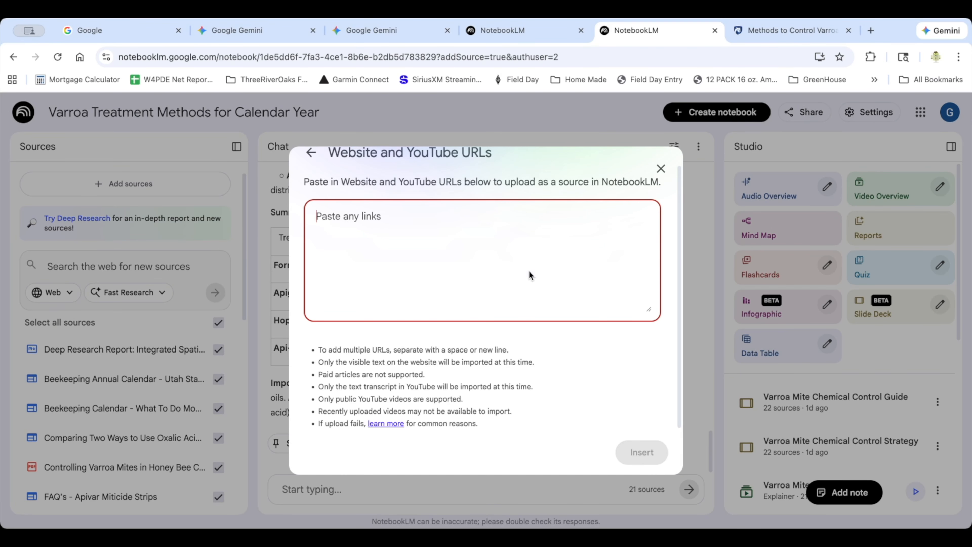
pyautogui.write('https://extension.psu.edu/methods-to-control-varroa-mites-an-integrated-pest-management-approach https://scientificbeekeeping.com/the-shift-toward-bioacaricides/')
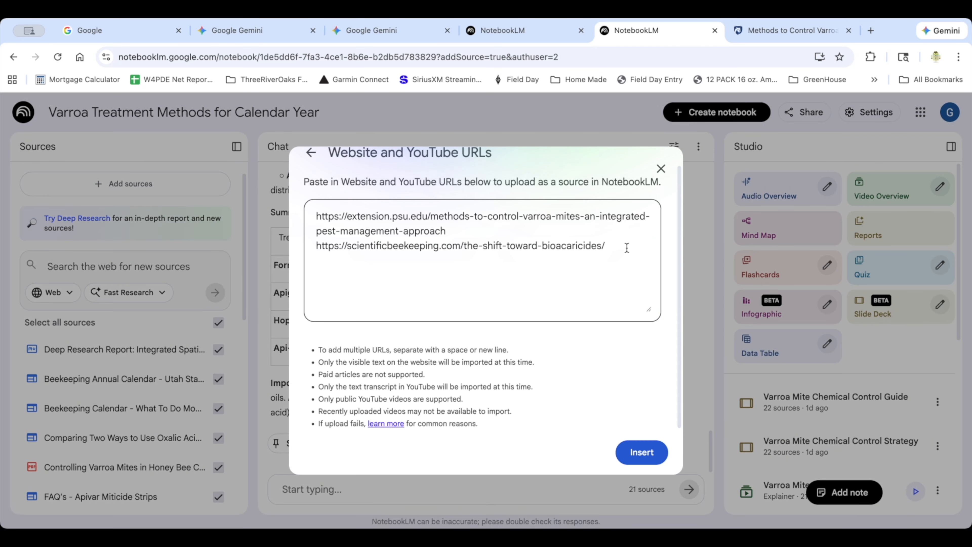
pyautogui.click(626, 248)
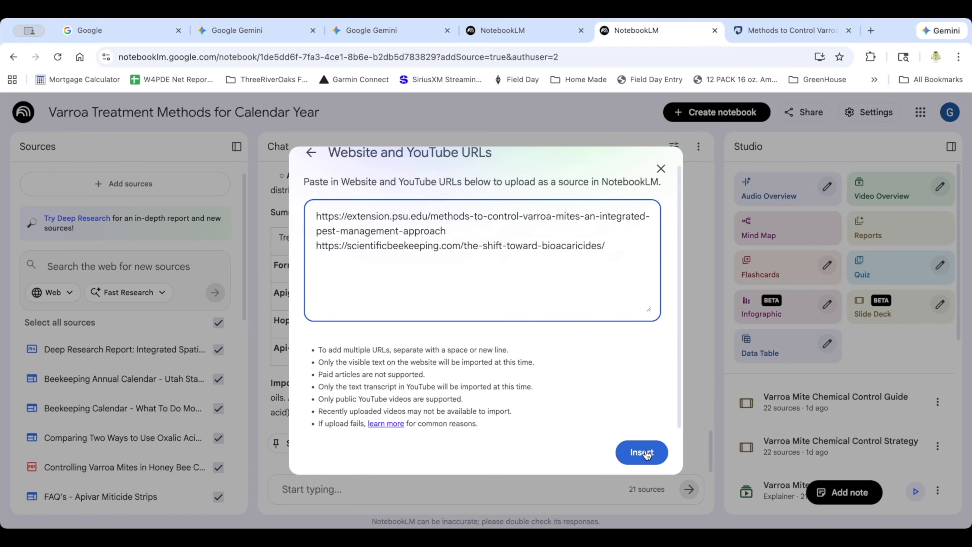
pyautogui.click(647, 453)
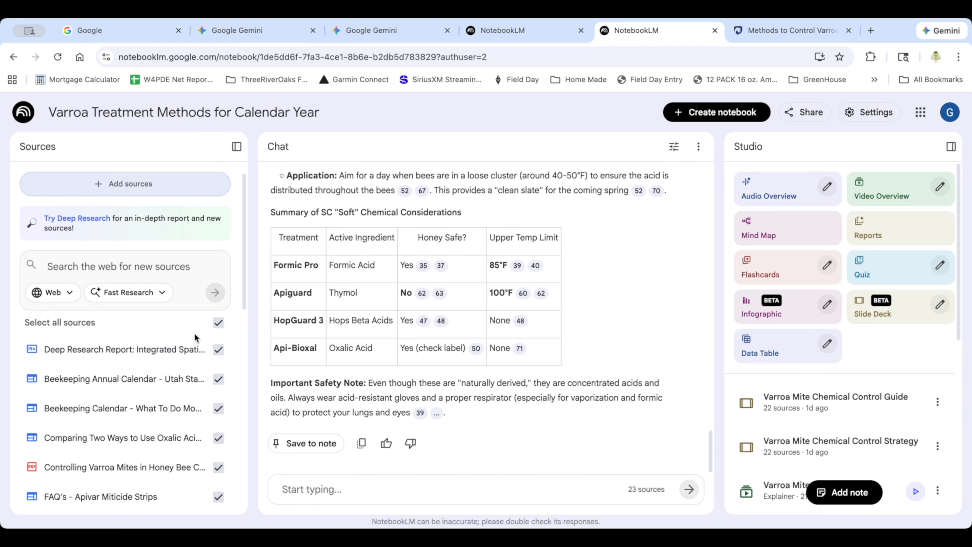
# Look through the source list for the newly added Methods to Control Varroa Mites and The Shift Toward Bioacaricides entries.
pyautogui.scroll(-5, 195, 337)
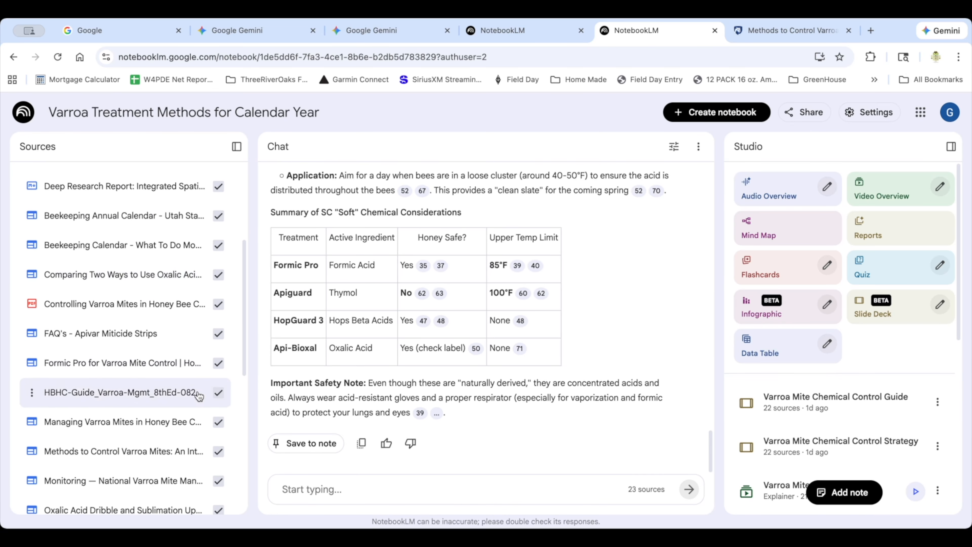
pyautogui.scroll(-10, 194, 378)
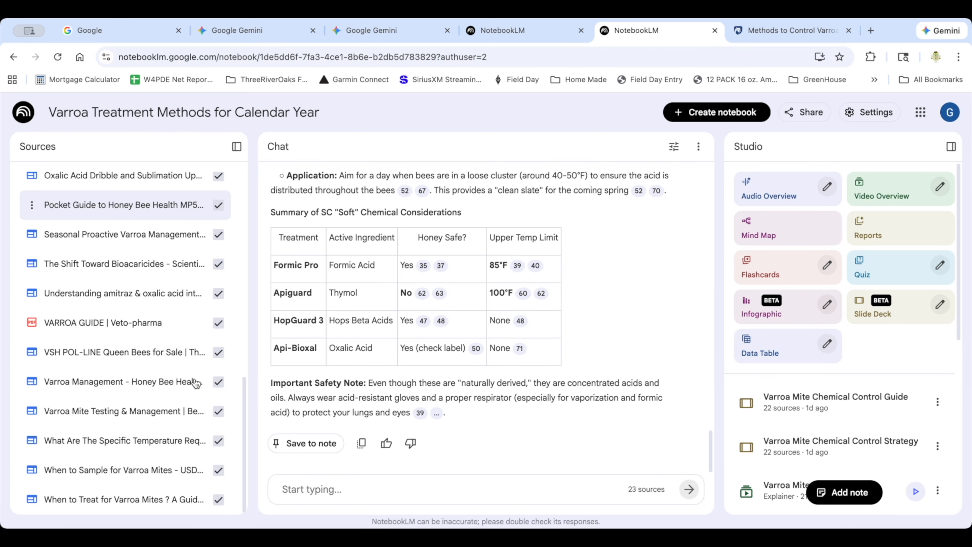
pyautogui.scroll(1, 130, 371)
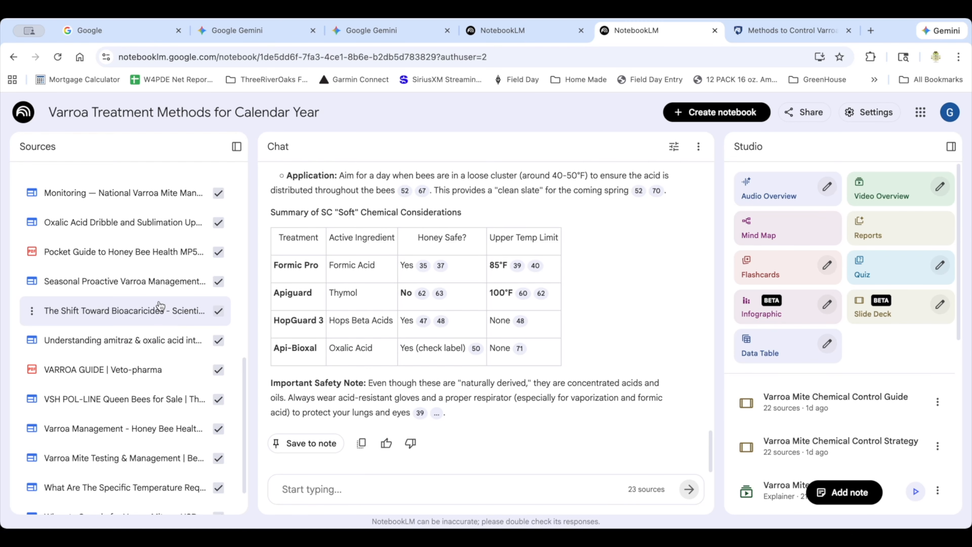
pyautogui.scroll(1, 159, 308)
pyautogui.scroll(3, 160, 306)
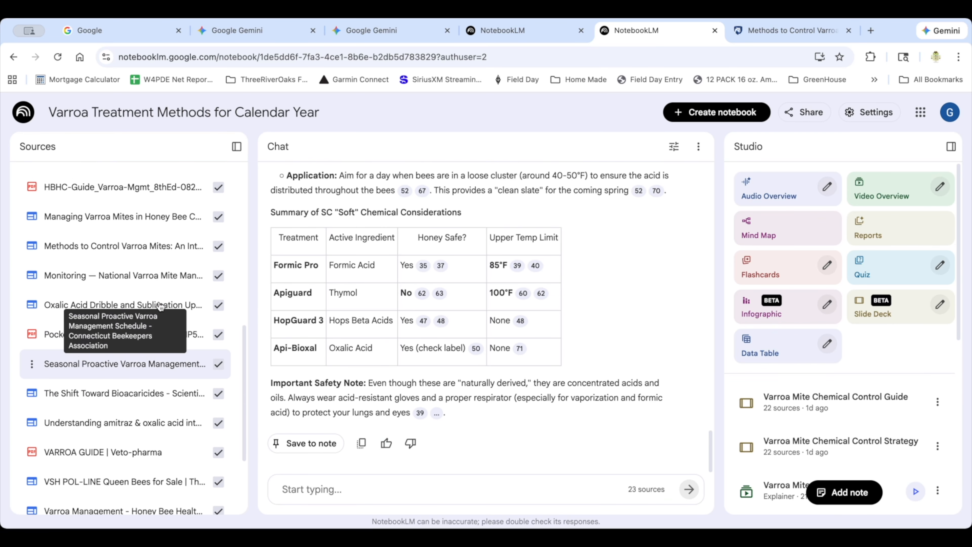
pyautogui.scroll(3, 160, 306)
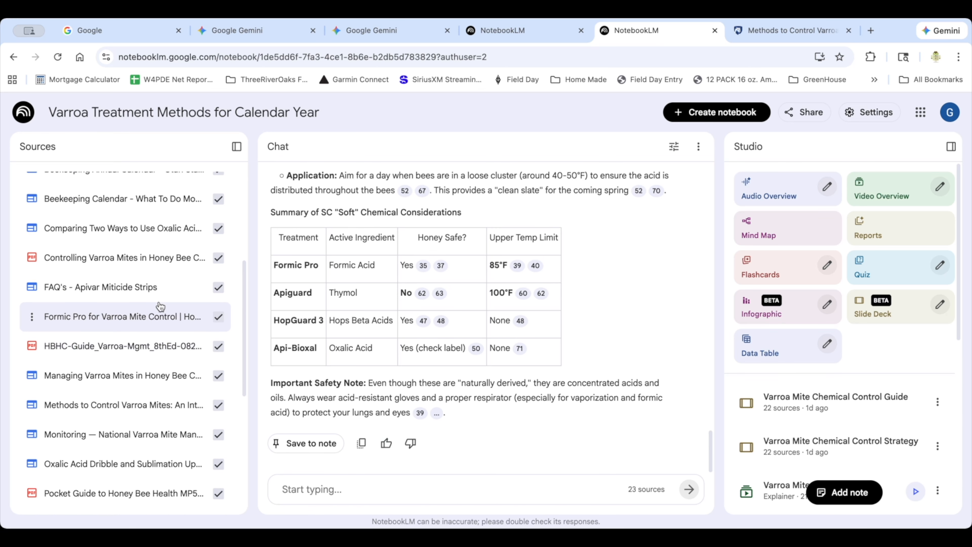
pyautogui.scroll(2, 160, 306)
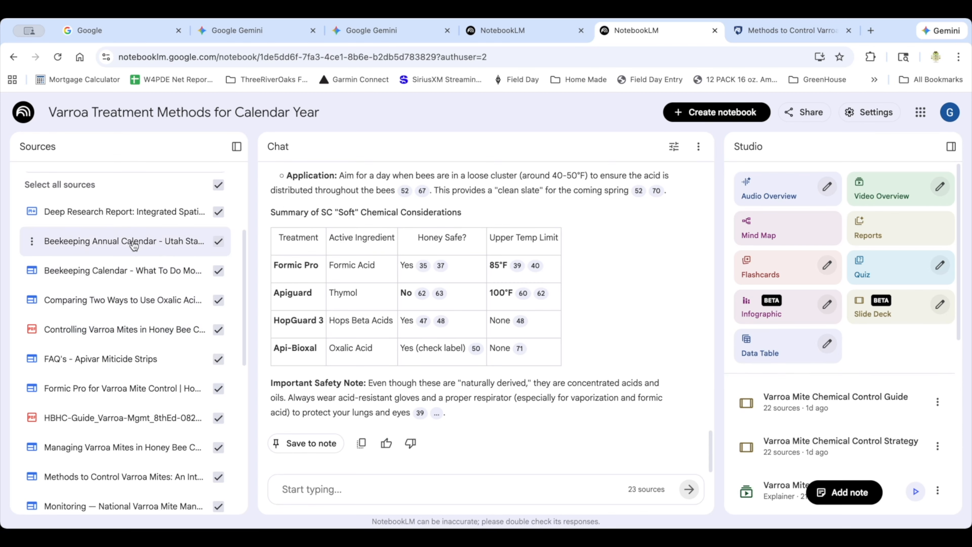
pyautogui.scroll(-1, 155, 385)
pyautogui.scroll(-3, 157, 383)
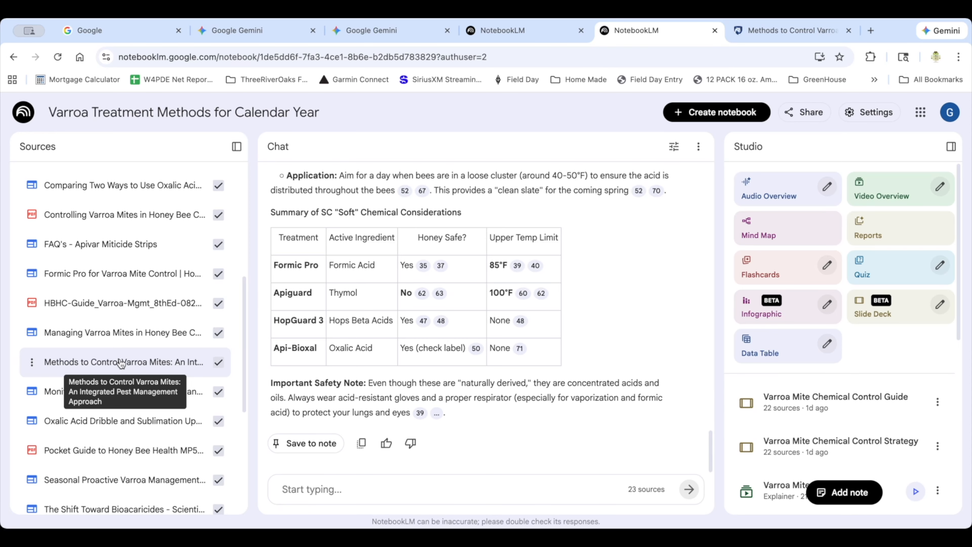
pyautogui.moveTo(420, 413)
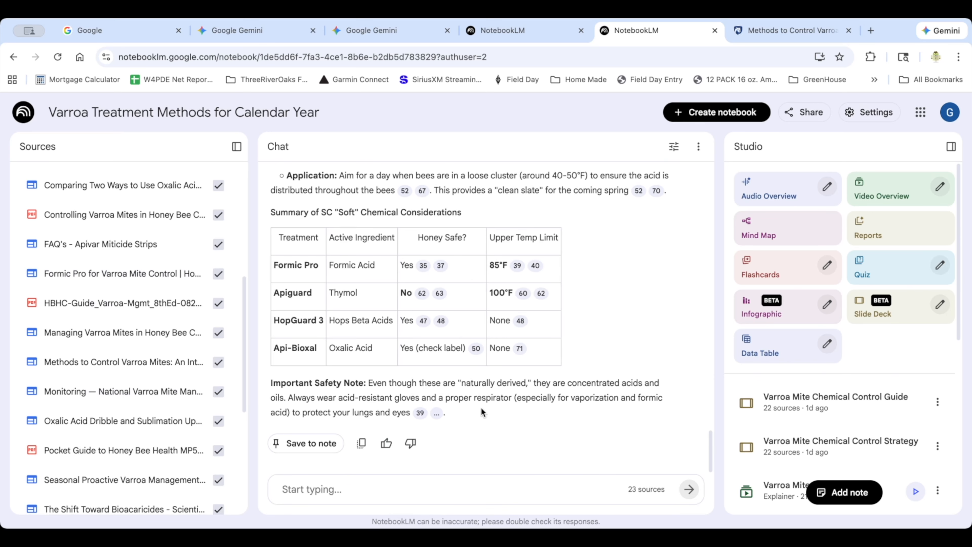
# Generate a landscape, standard-detail English infographic with the description "Prepare an IPM pyramid for Varroa Mites", and open the finished infographic.
pyautogui.scroll(5, 220, 251)
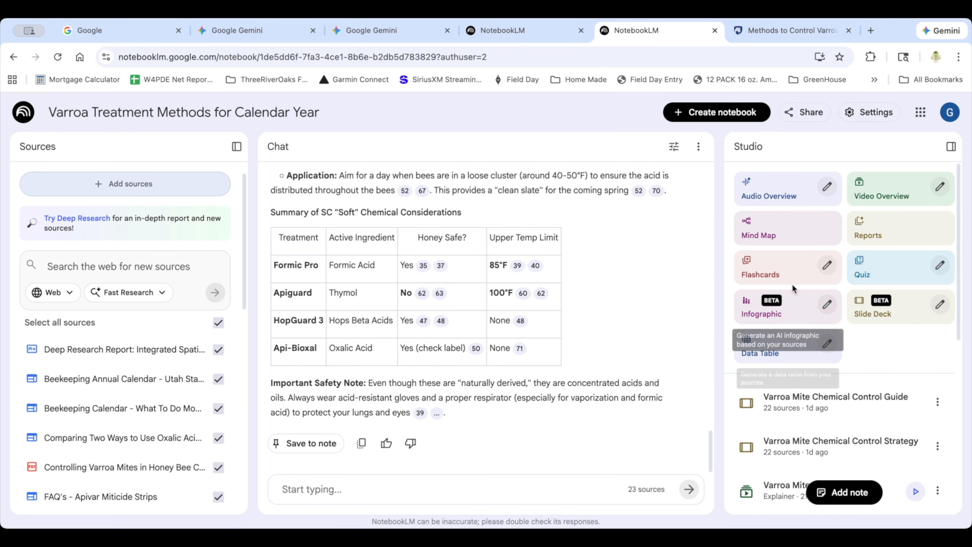
pyautogui.click(830, 307)
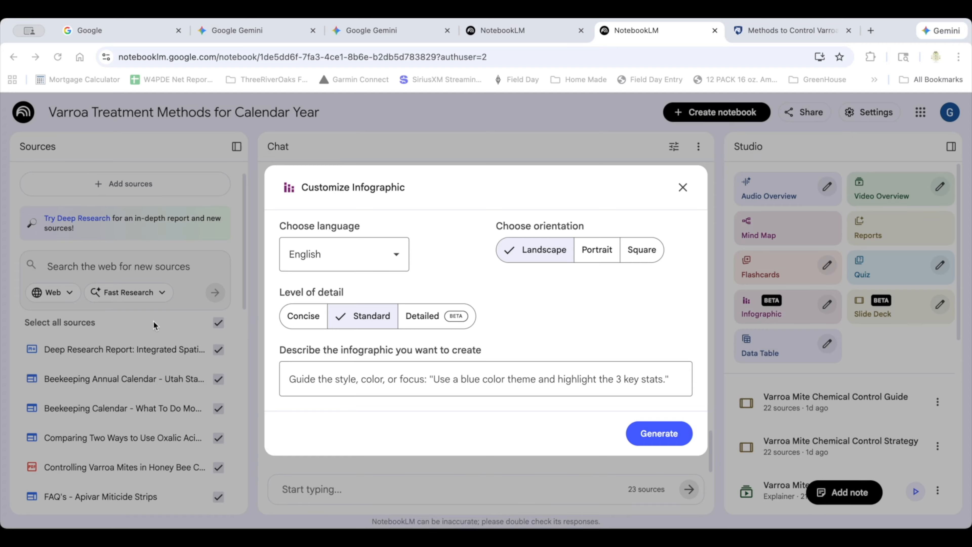
pyautogui.click(426, 377)
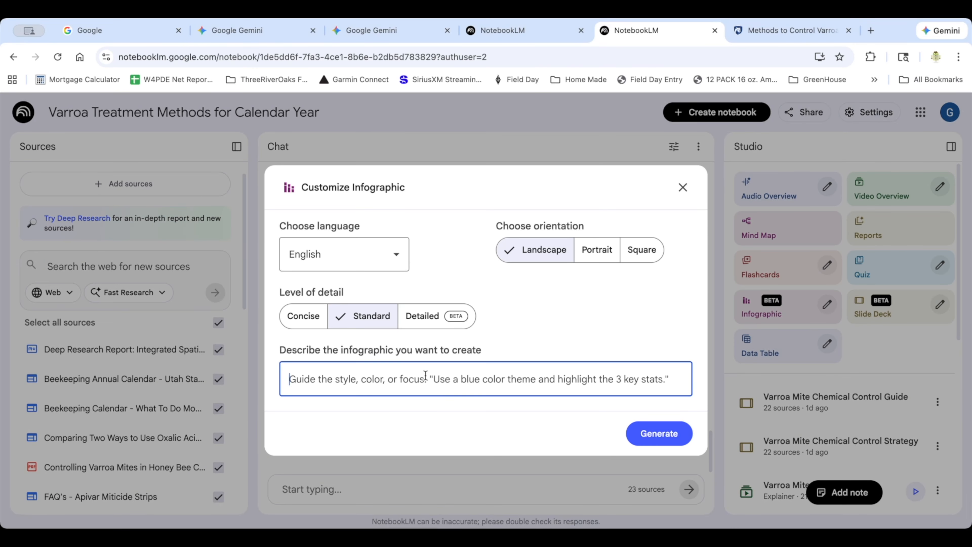
pyautogui.write('Prepare an IPM pyramid for Varroa Mites')
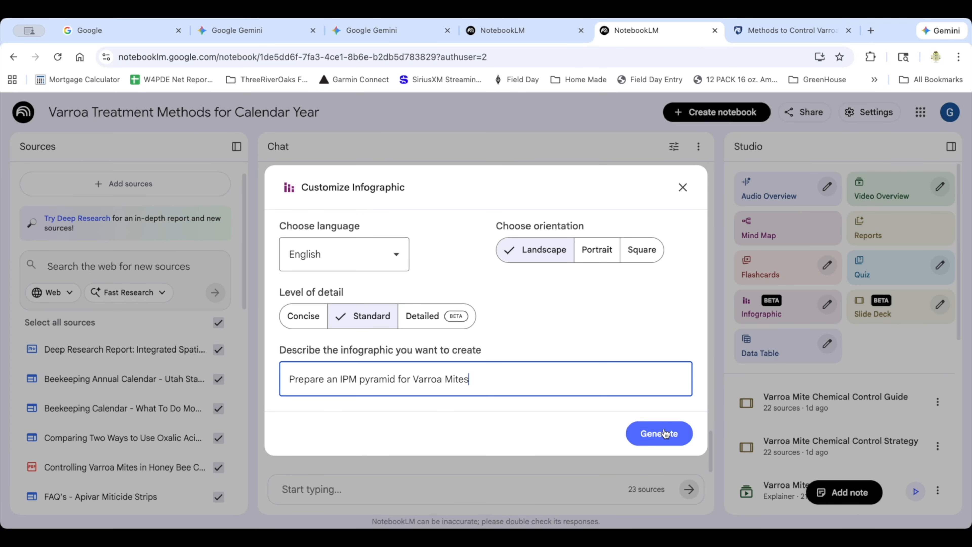
pyautogui.click(666, 435)
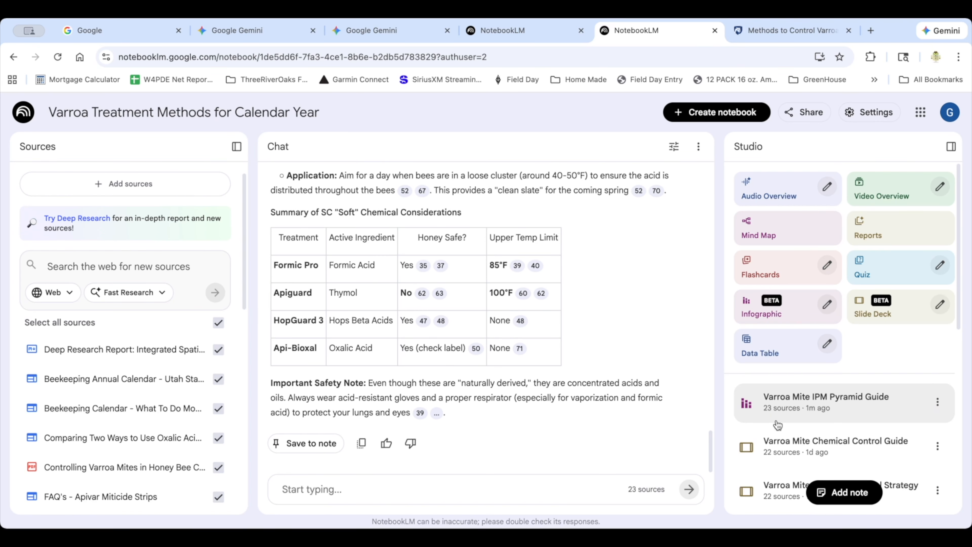
pyautogui.click(798, 398)
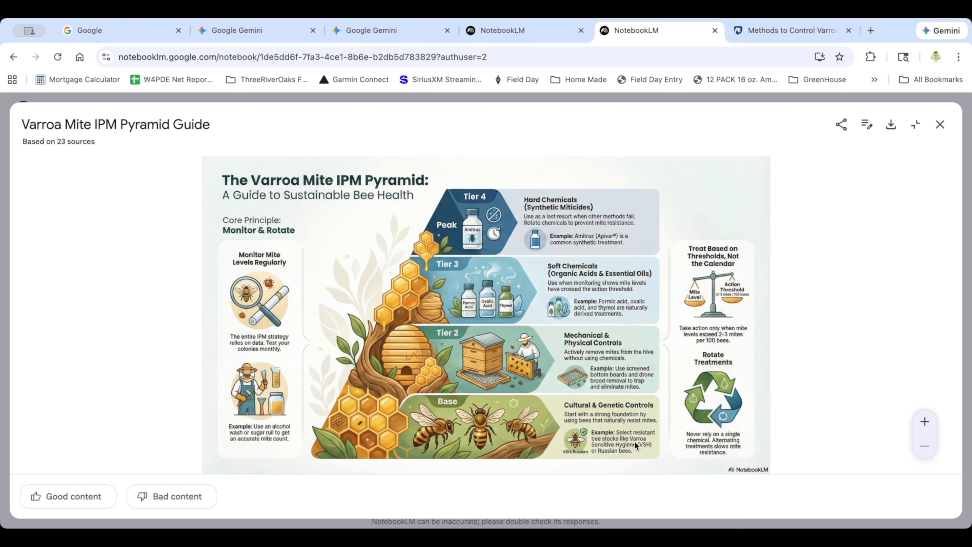